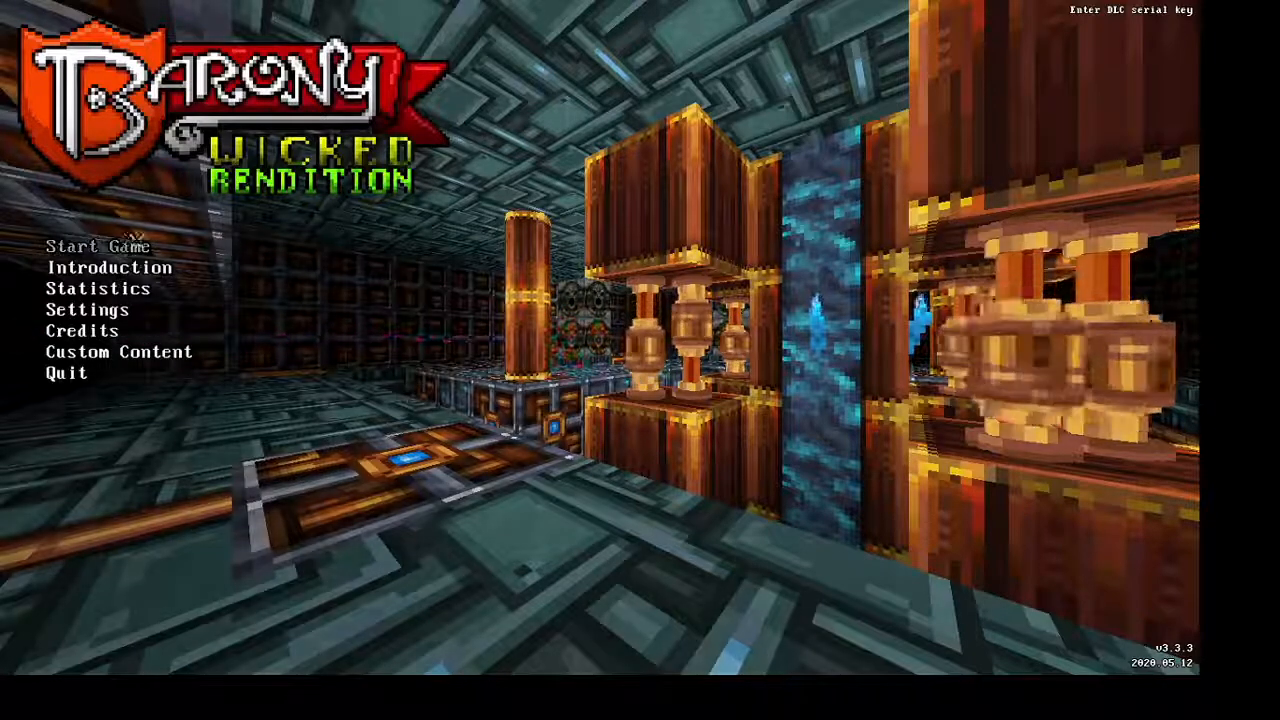
Switch away from Barony's main menu to the Windows desktop
key(alt+Tab)
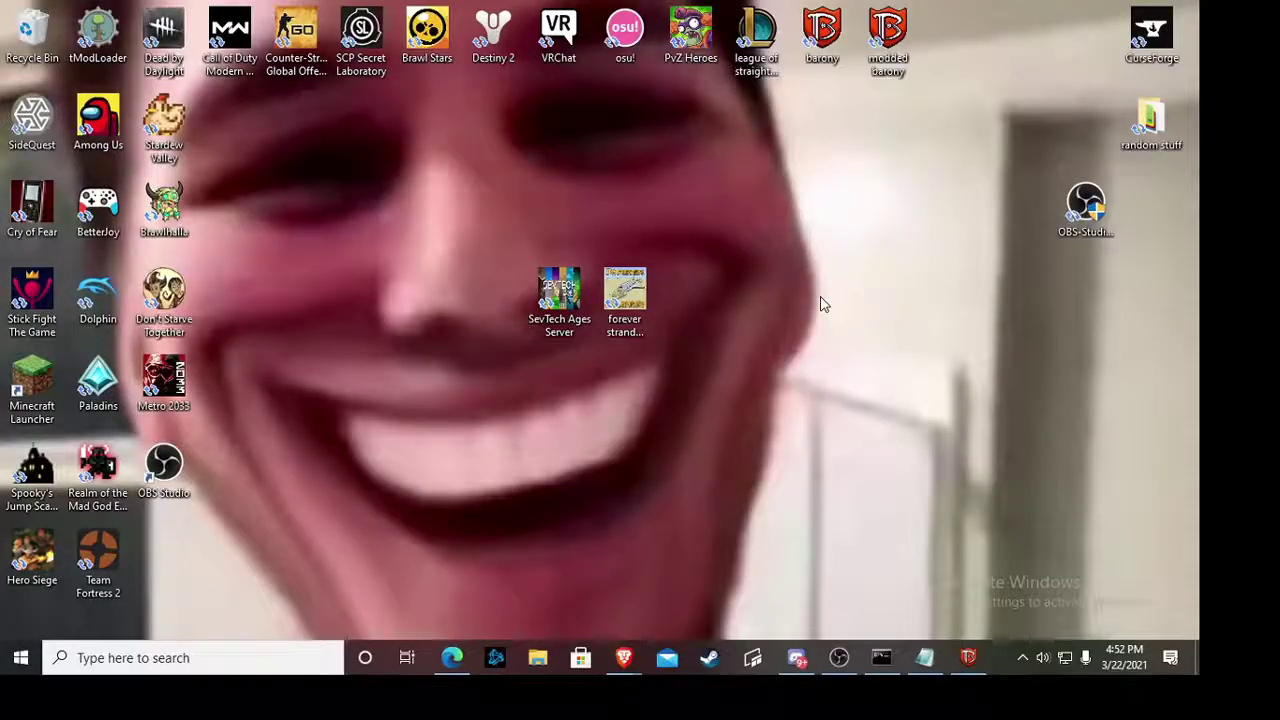
Reach the Outbound Rules list in Windows Defender Firewall with Advanced Security via Start search
click(190, 657)
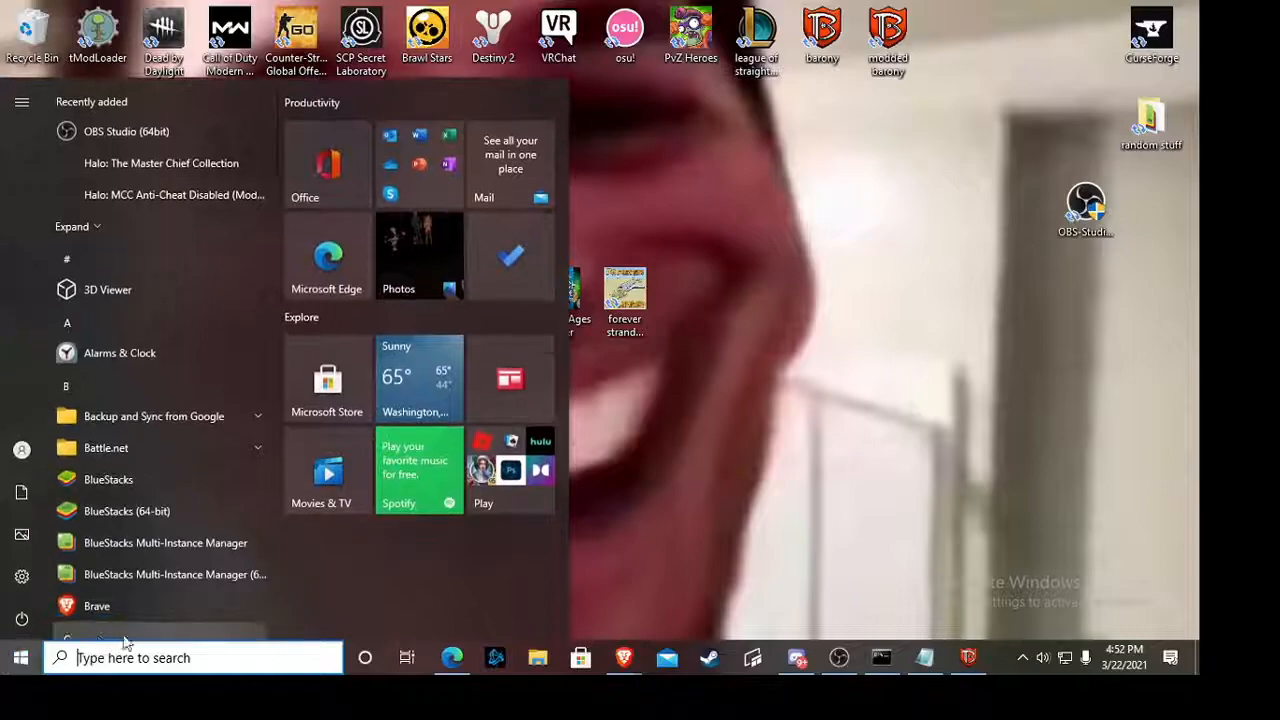
text(fire)
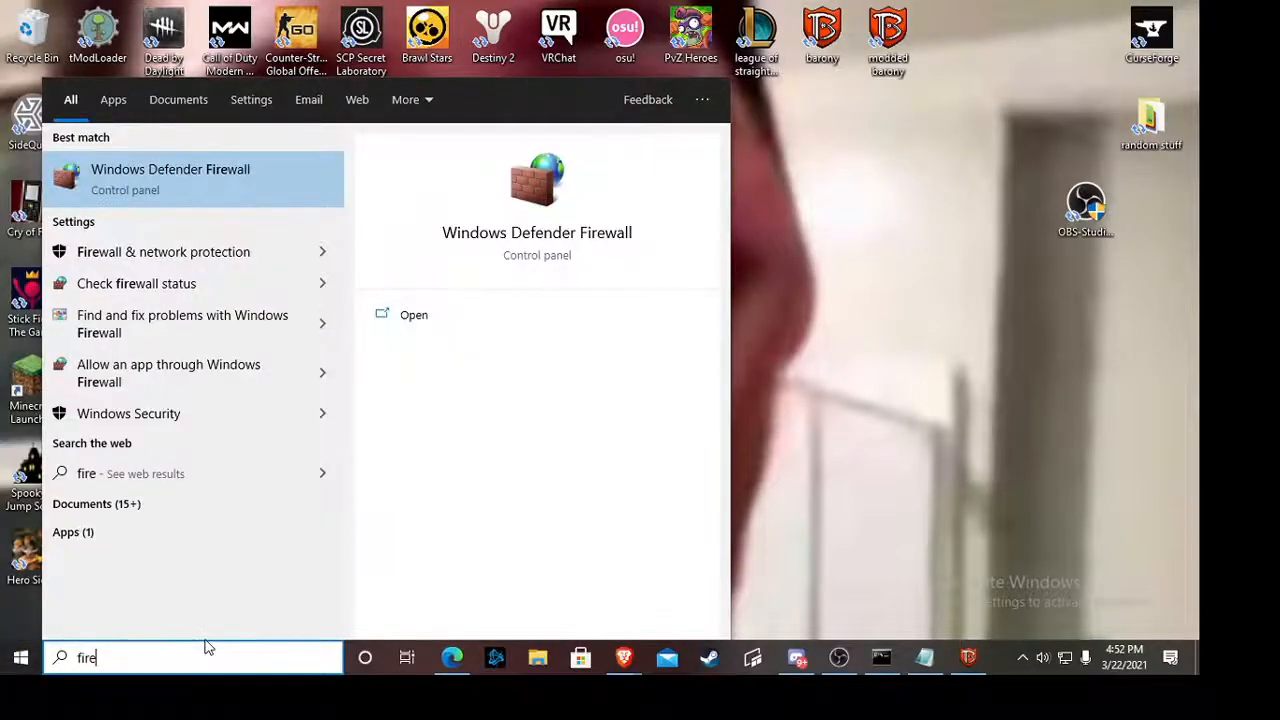
click(176, 178)
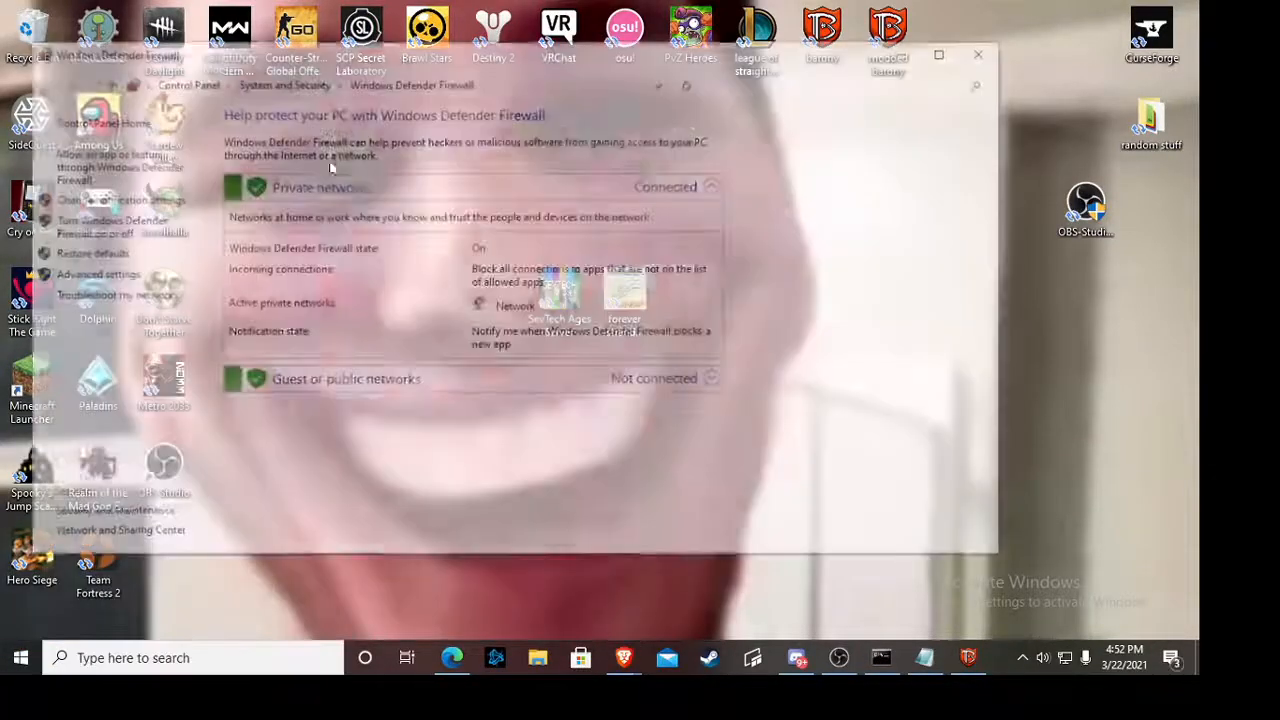
click(90, 274)
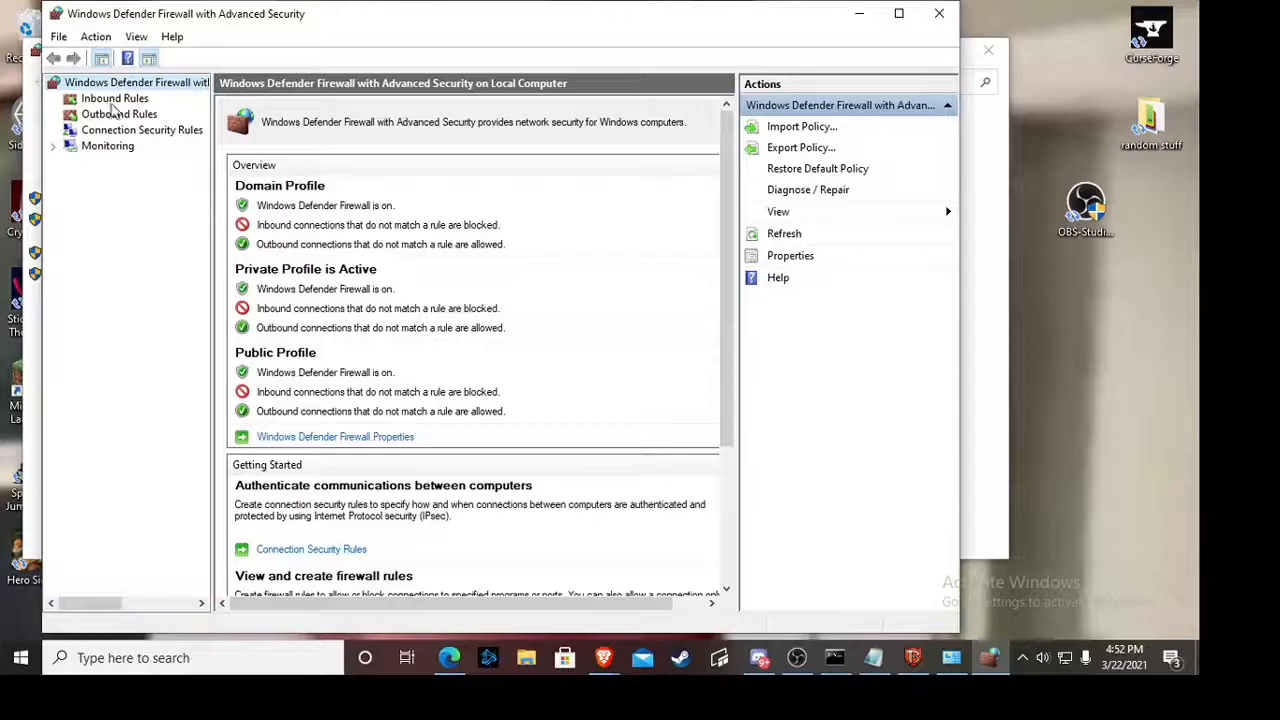
click(119, 114)
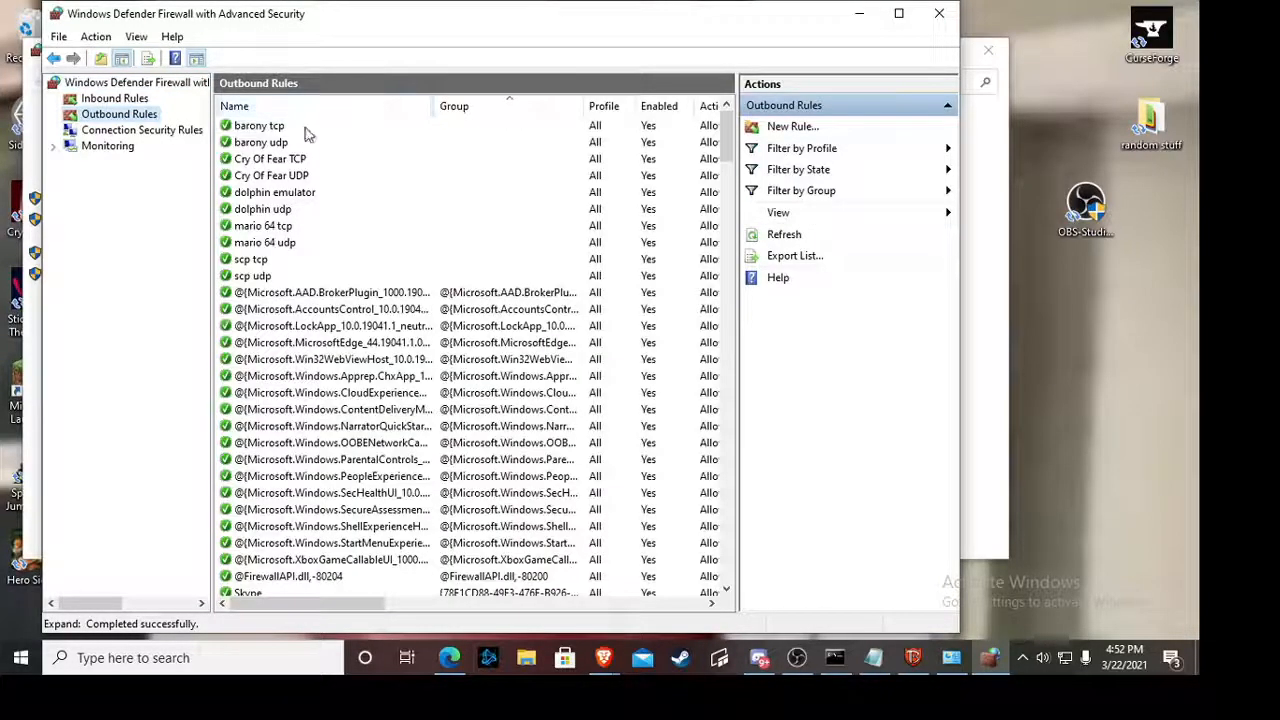
Review the existing barony tcp, barony udp and Cry Of Fear UDP outbound rules
click(259, 125)
click(271, 175)
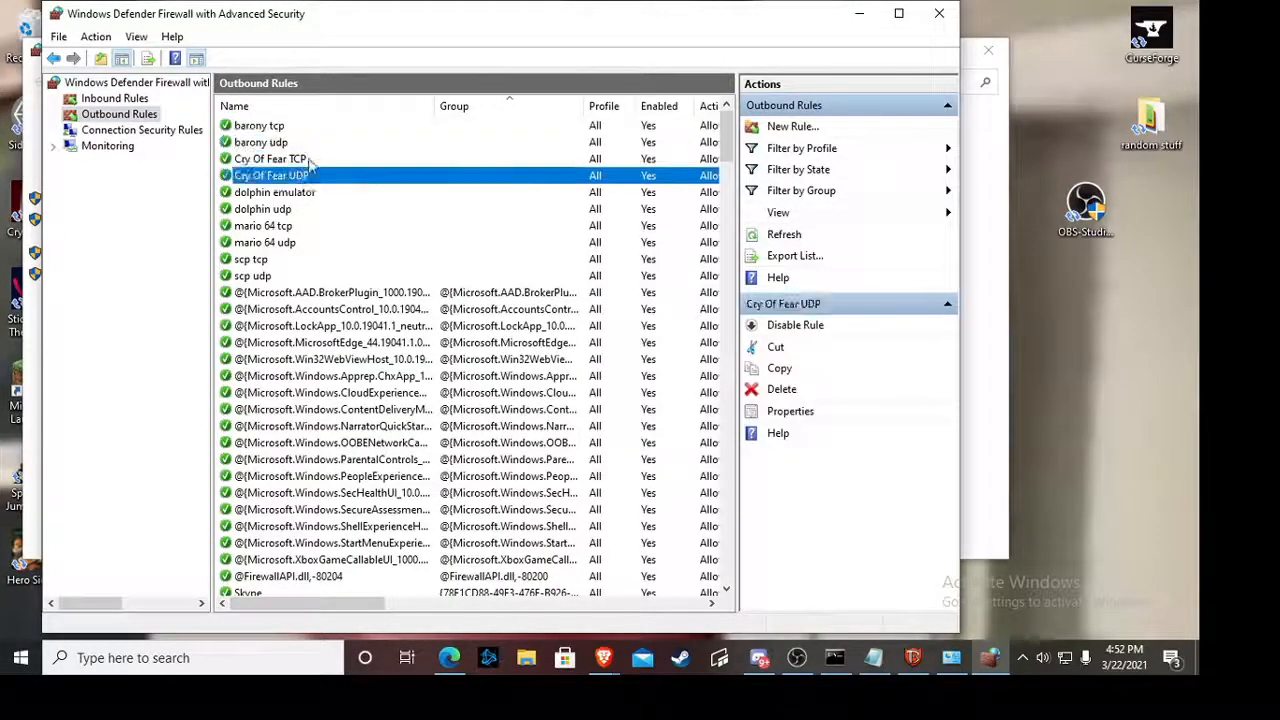
click(270, 158)
click(259, 125)
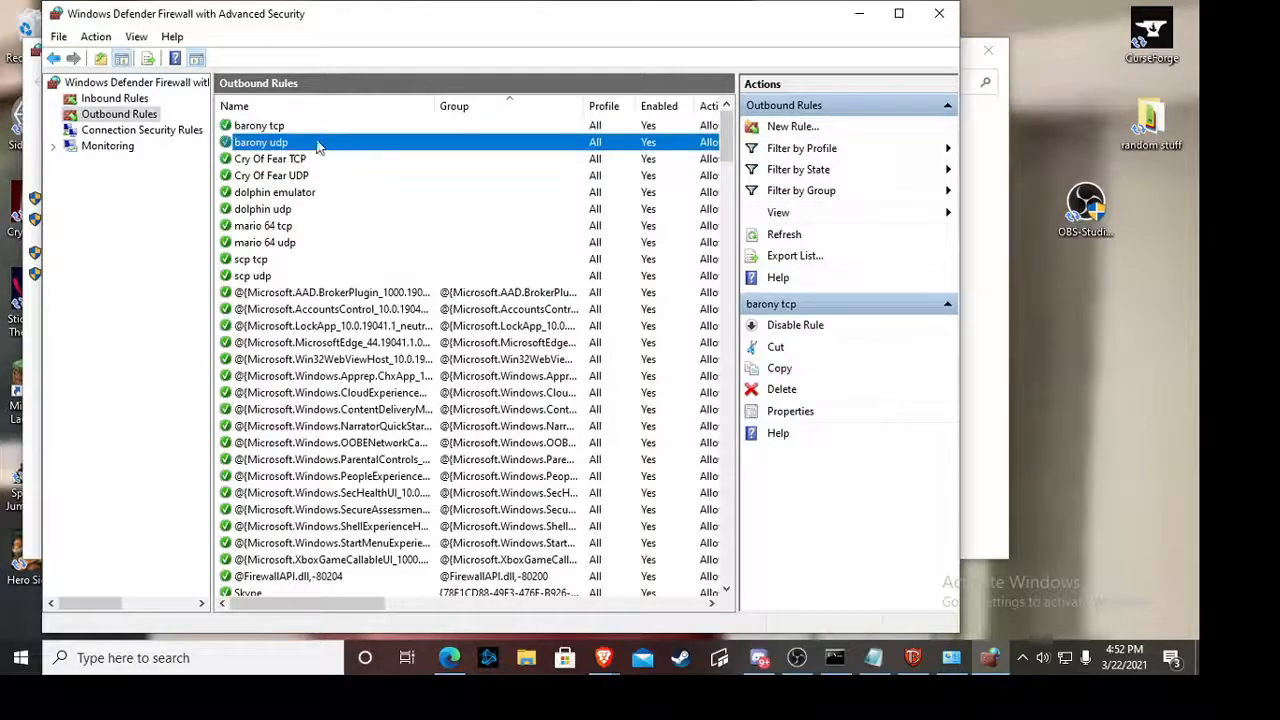
Create an outbound port rule allowing TCP remote port 25565 on all profiles, named barony tcp
click(790, 127)
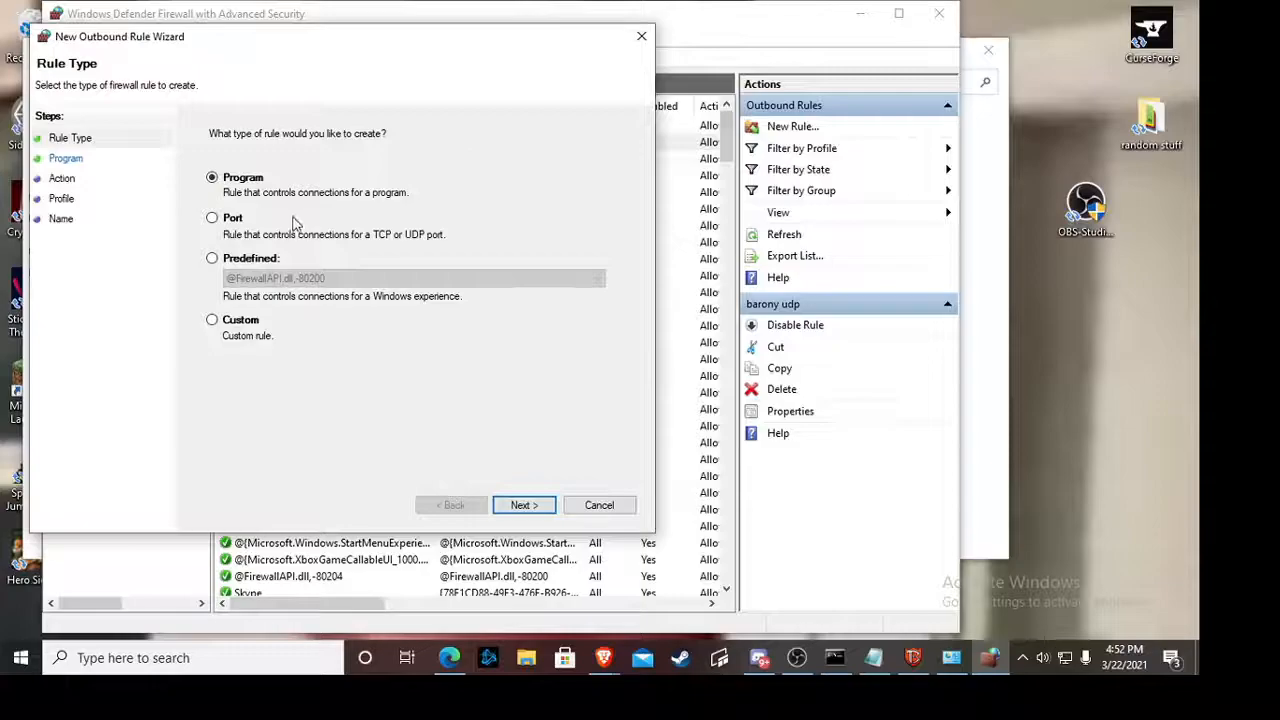
click(295, 222)
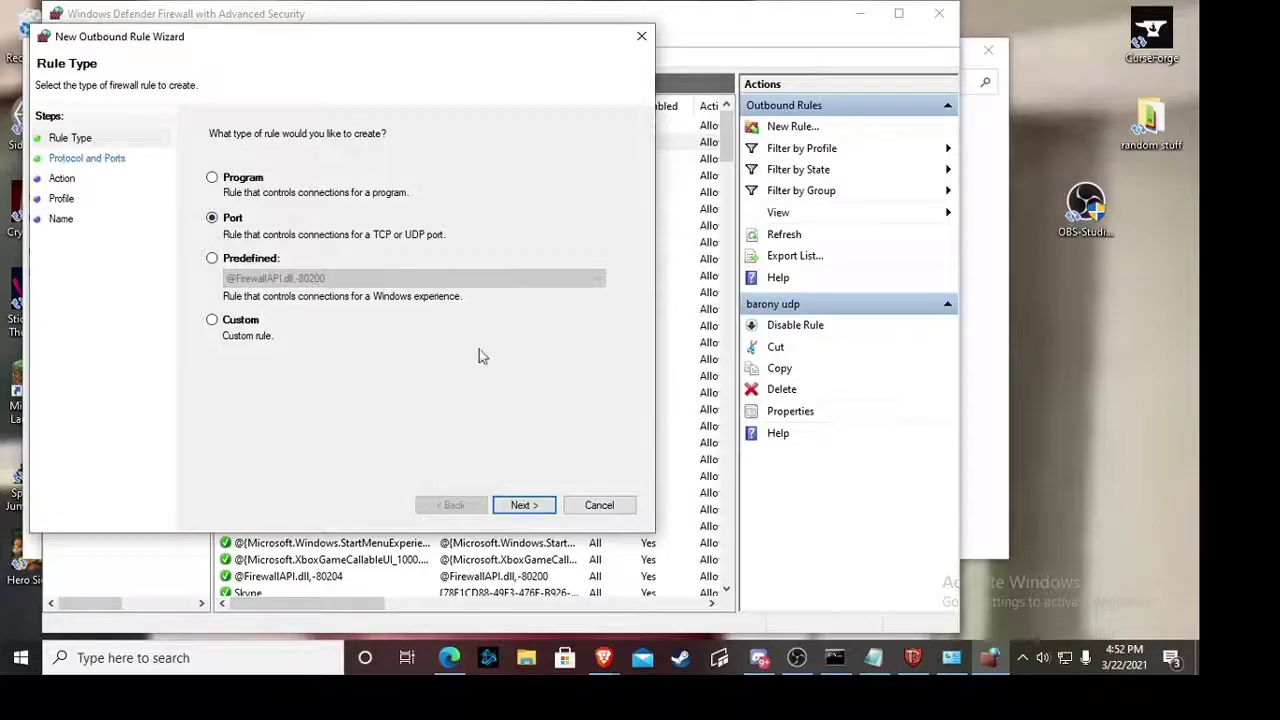
click(538, 506)
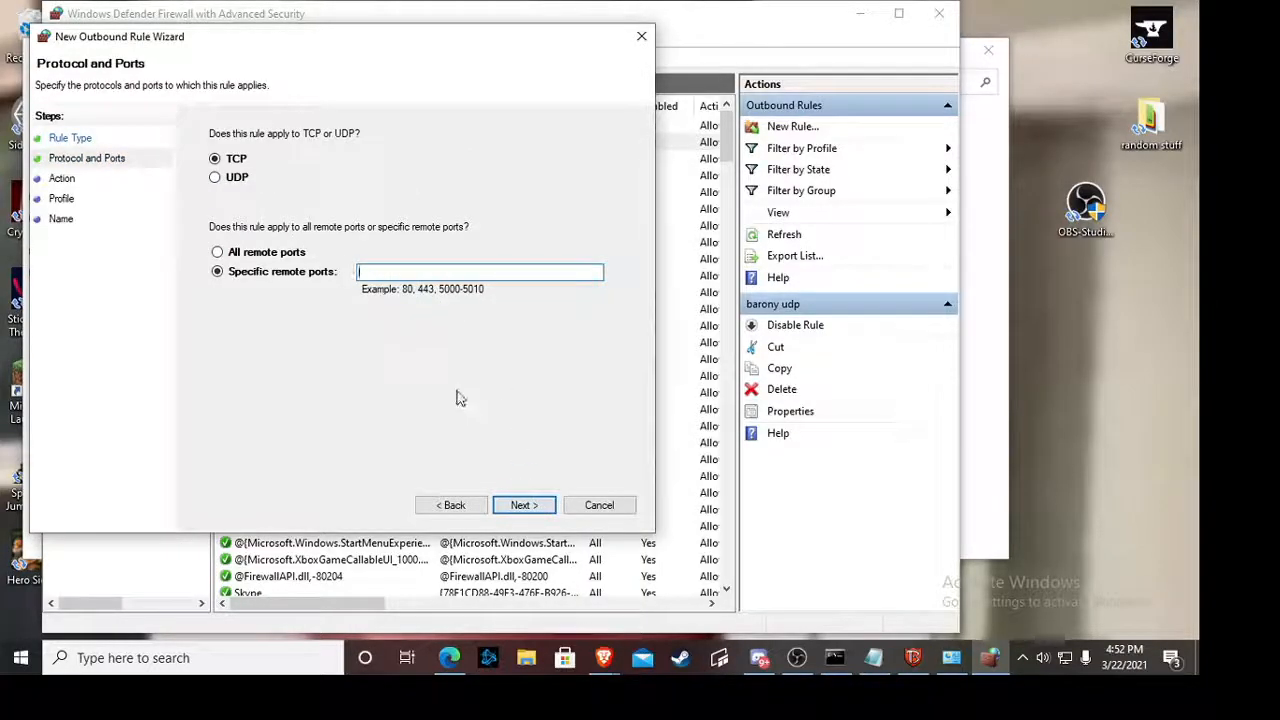
click(450, 505)
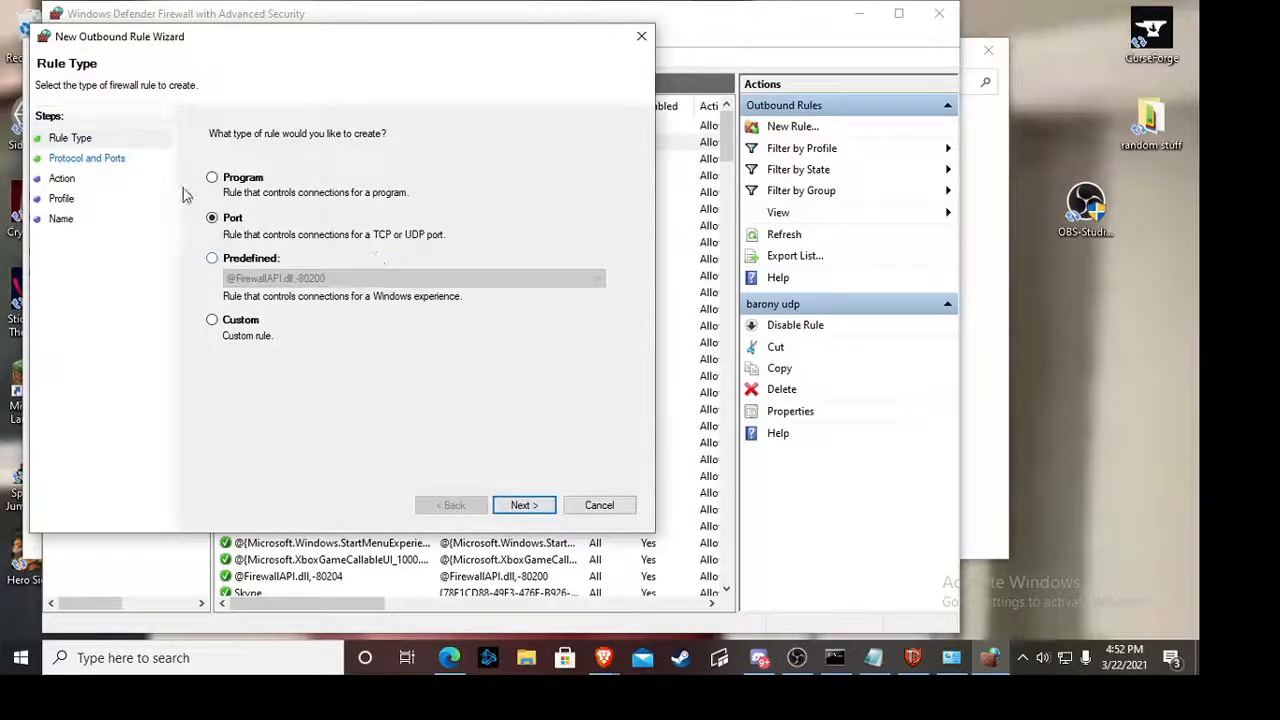
click(524, 505)
text(25565)
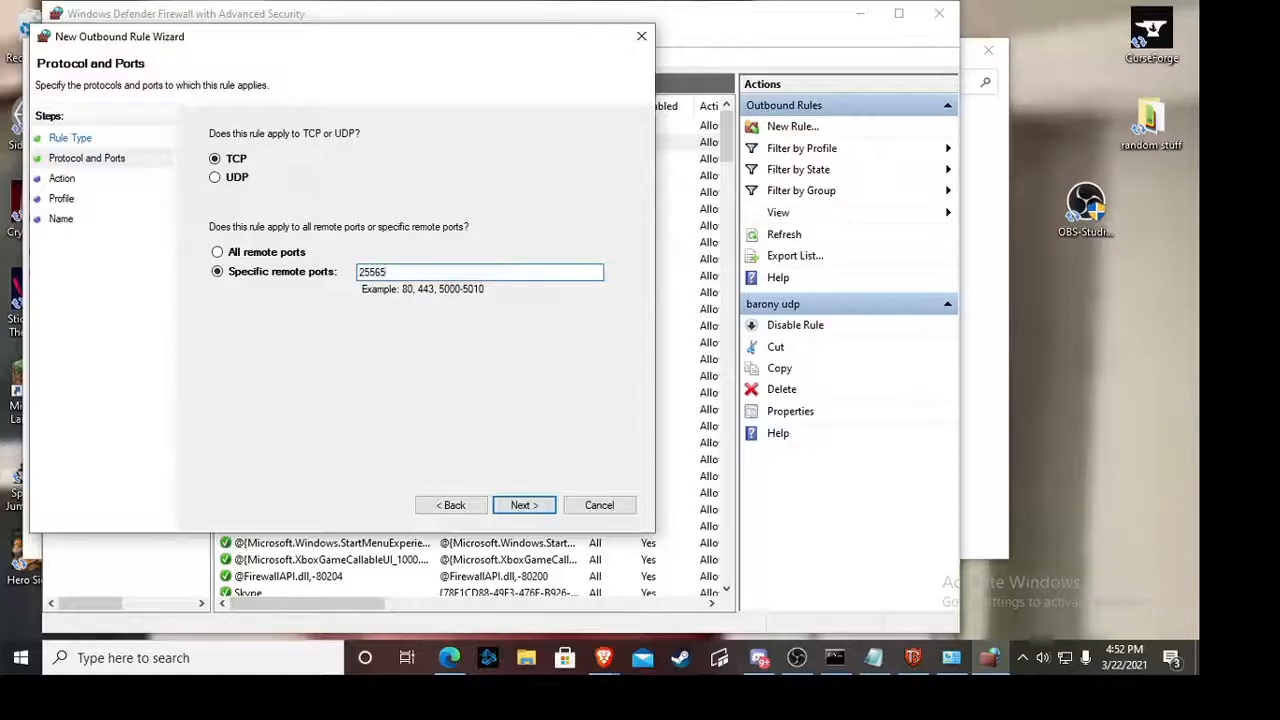
click(521, 505)
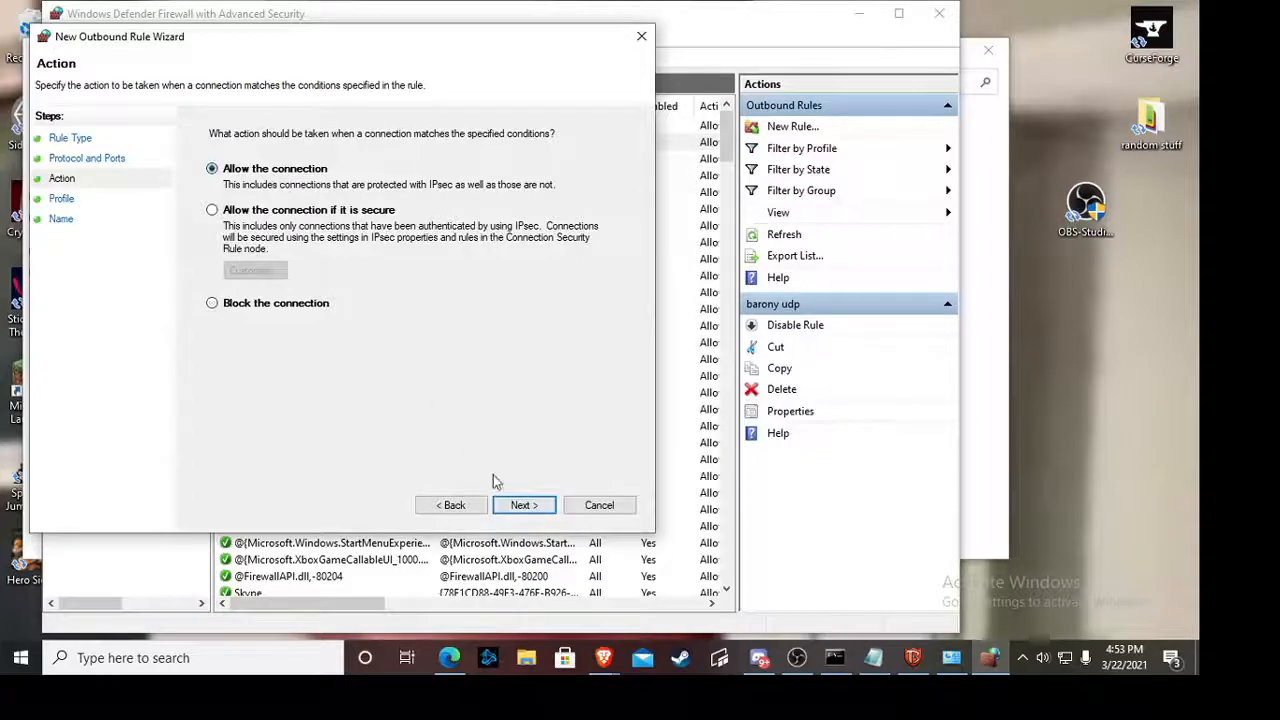
click(522, 505)
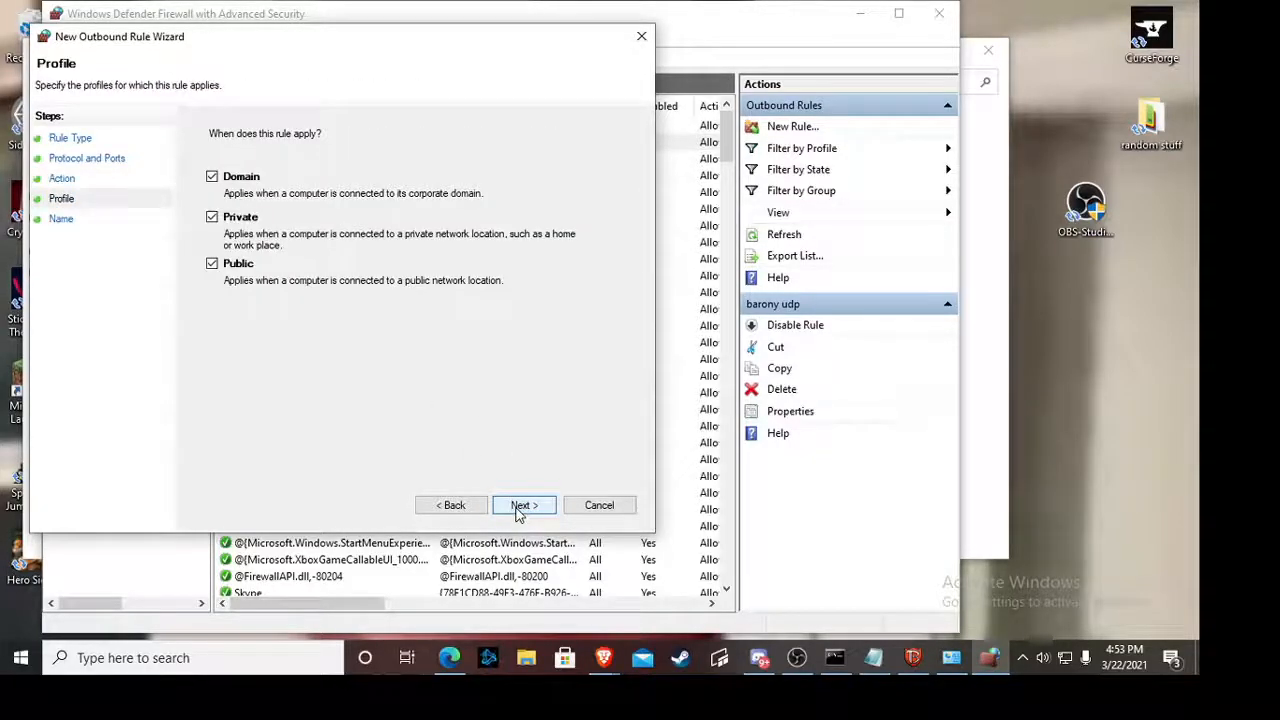
click(521, 505)
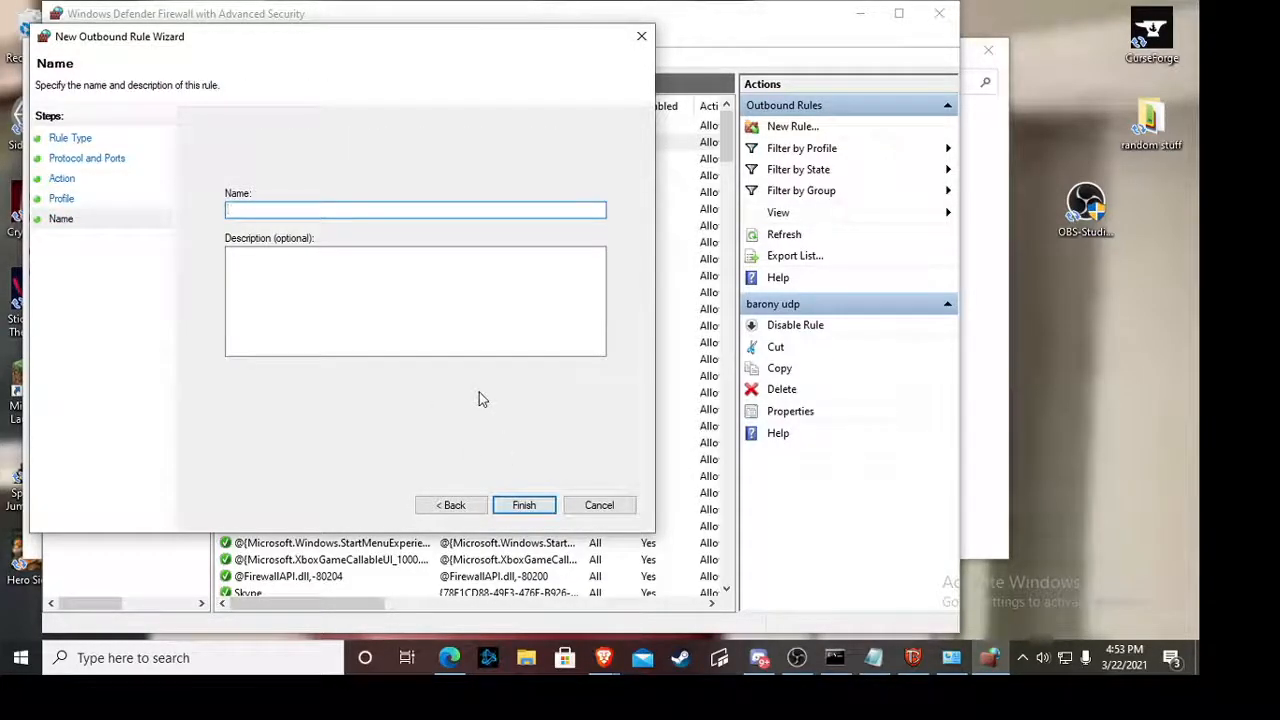
text(bo)
key(BackSpace)
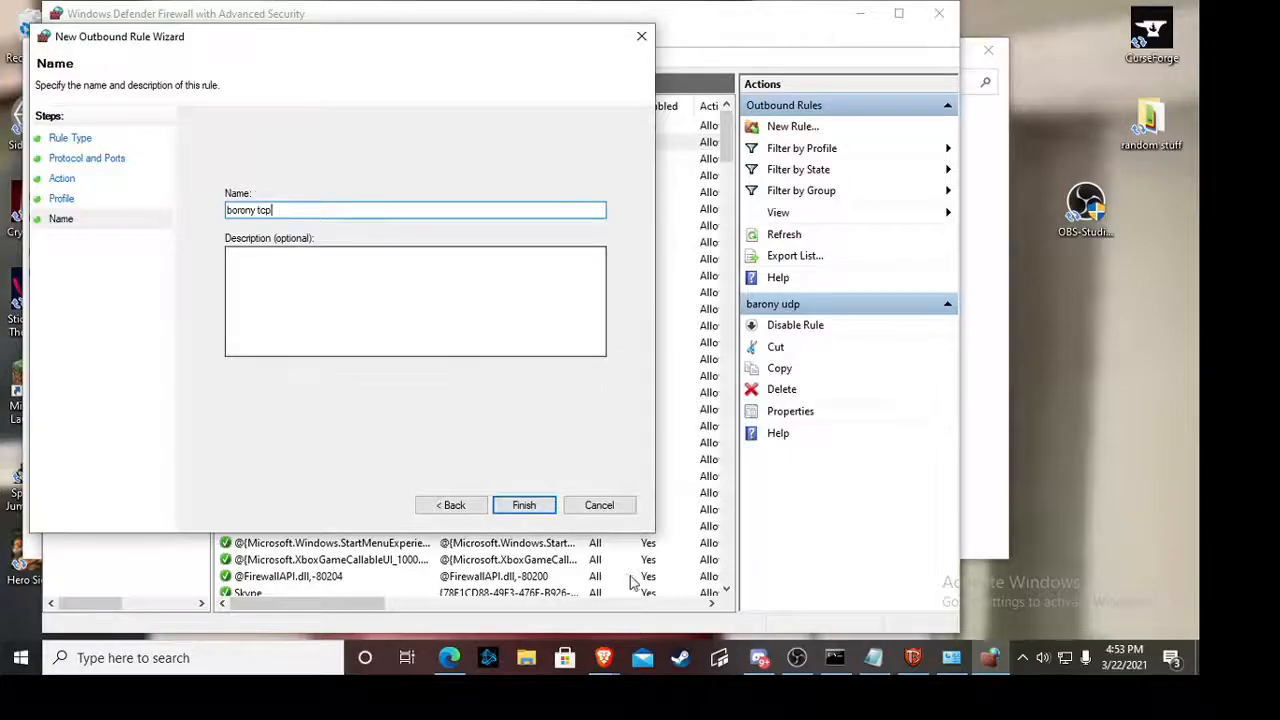
click(524, 505)
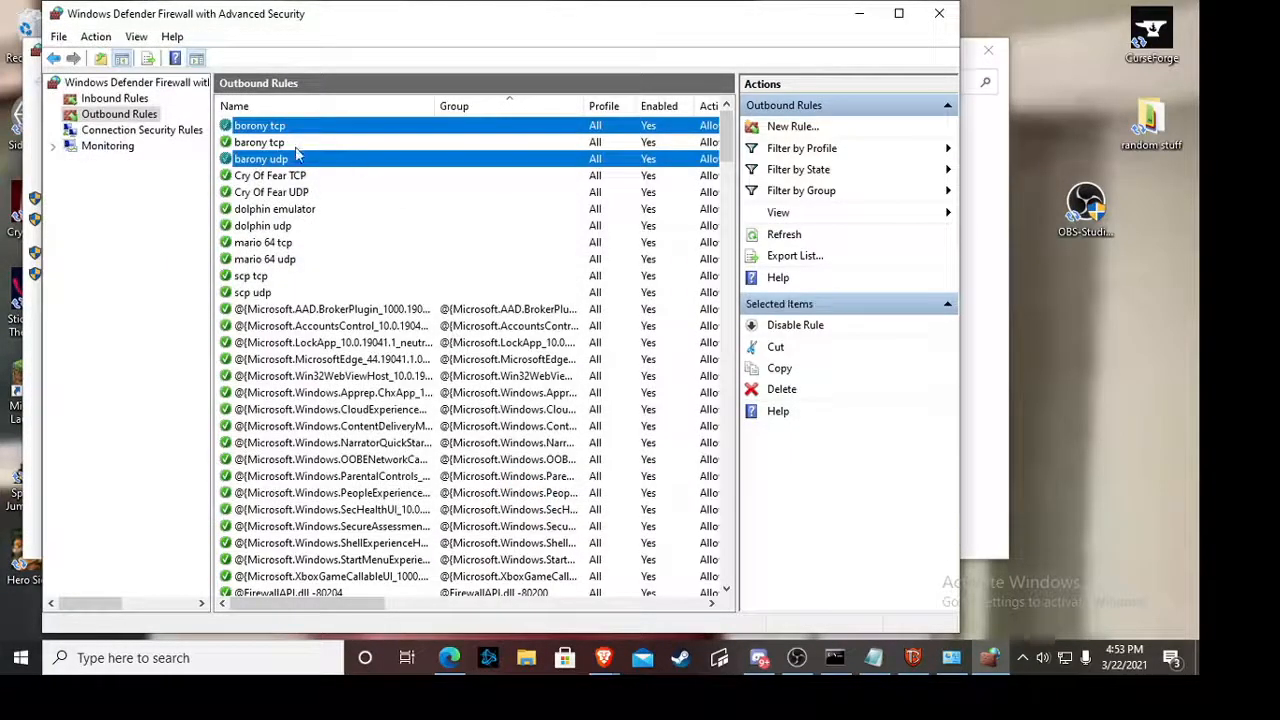
Create a second outbound port rule allowing UDP remote port 25565 on all profiles, named barony udp
click(792, 126)
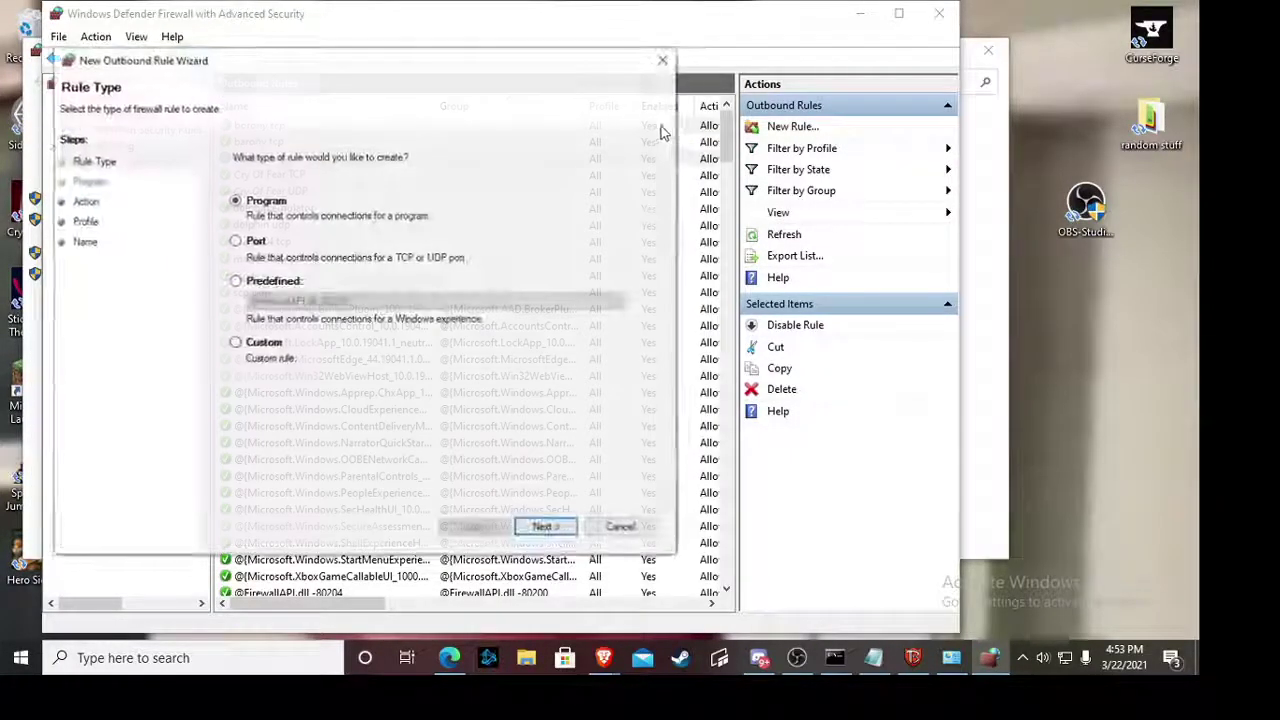
click(270, 256)
click(546, 527)
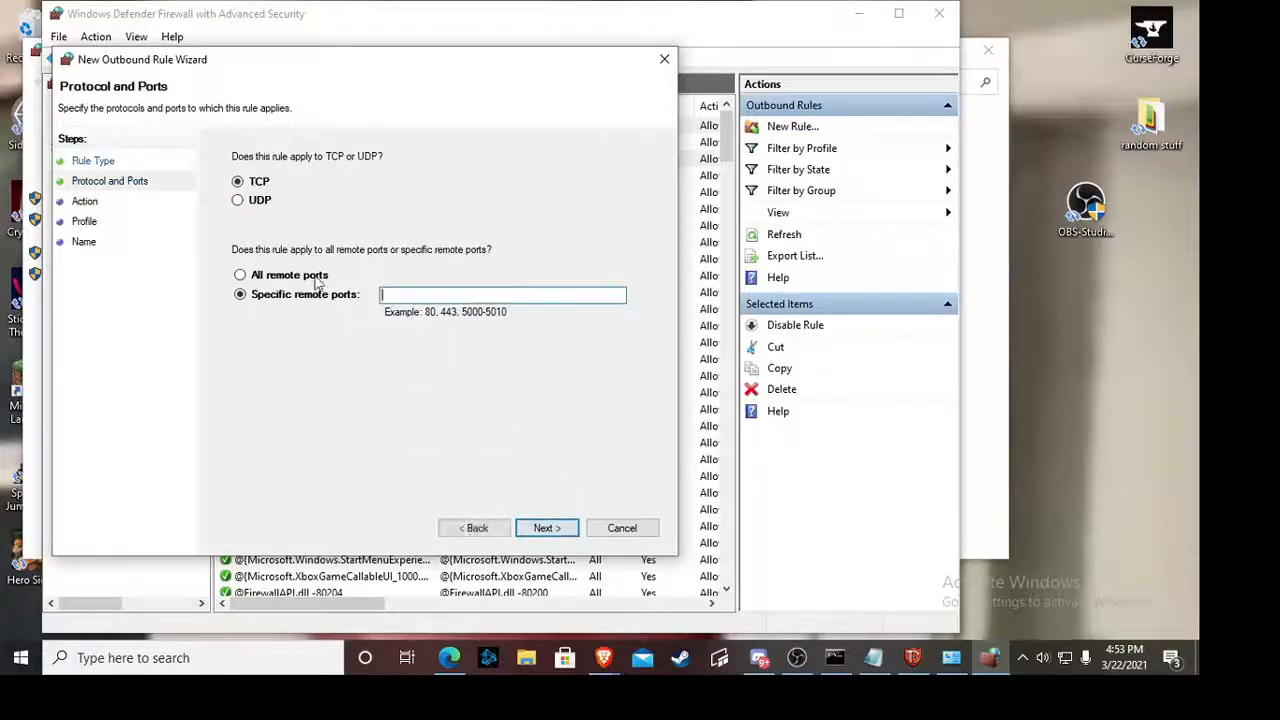
click(238, 200)
click(464, 295)
text(25565)
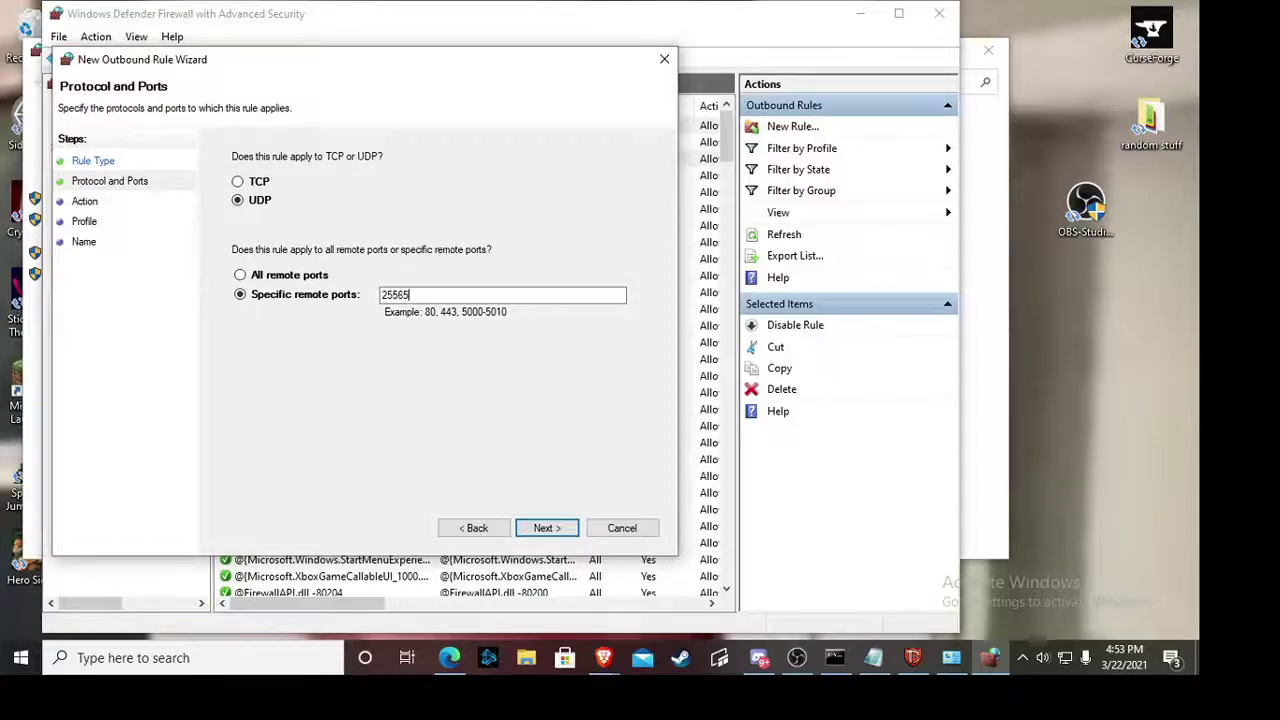
key(Return)
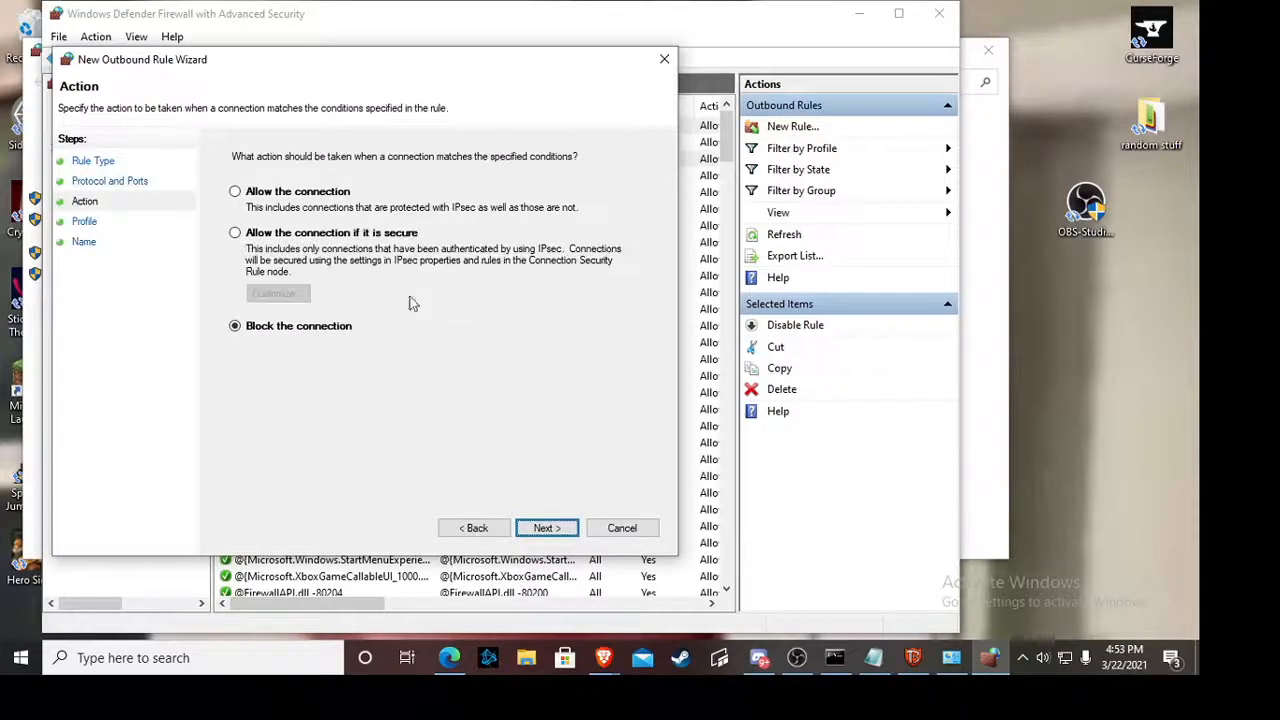
click(235, 191)
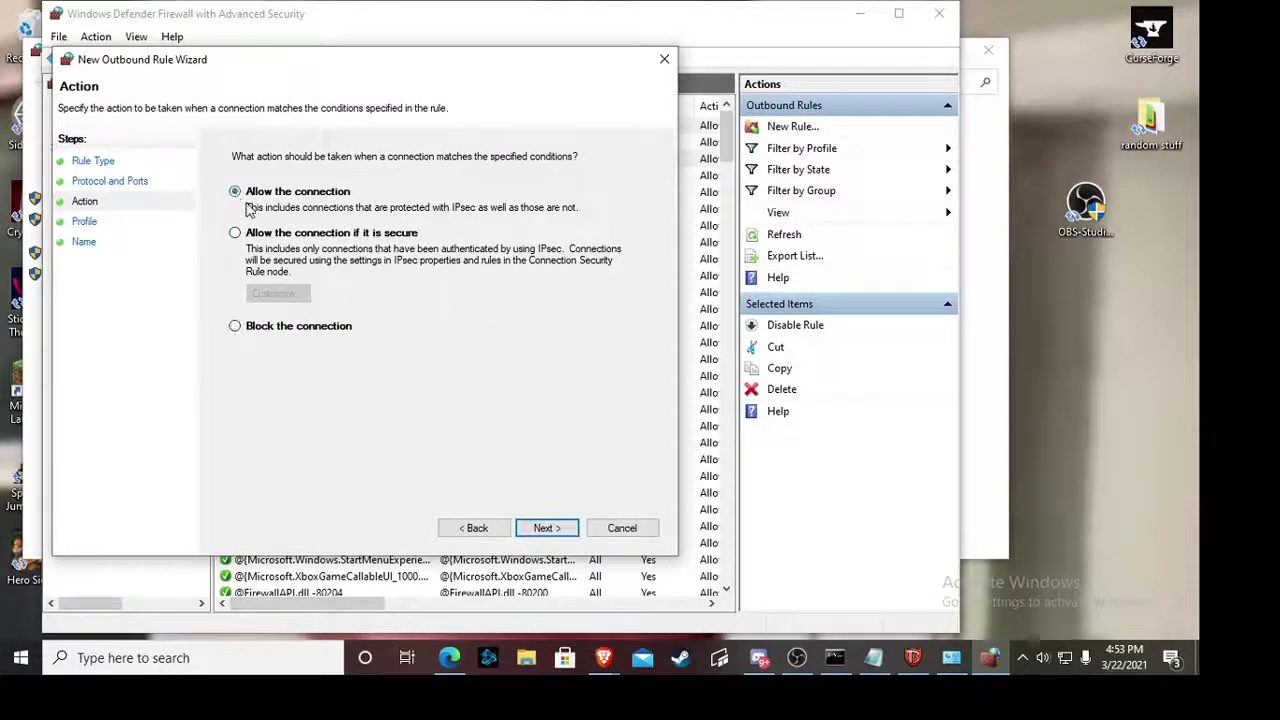
click(547, 528)
click(547, 528)
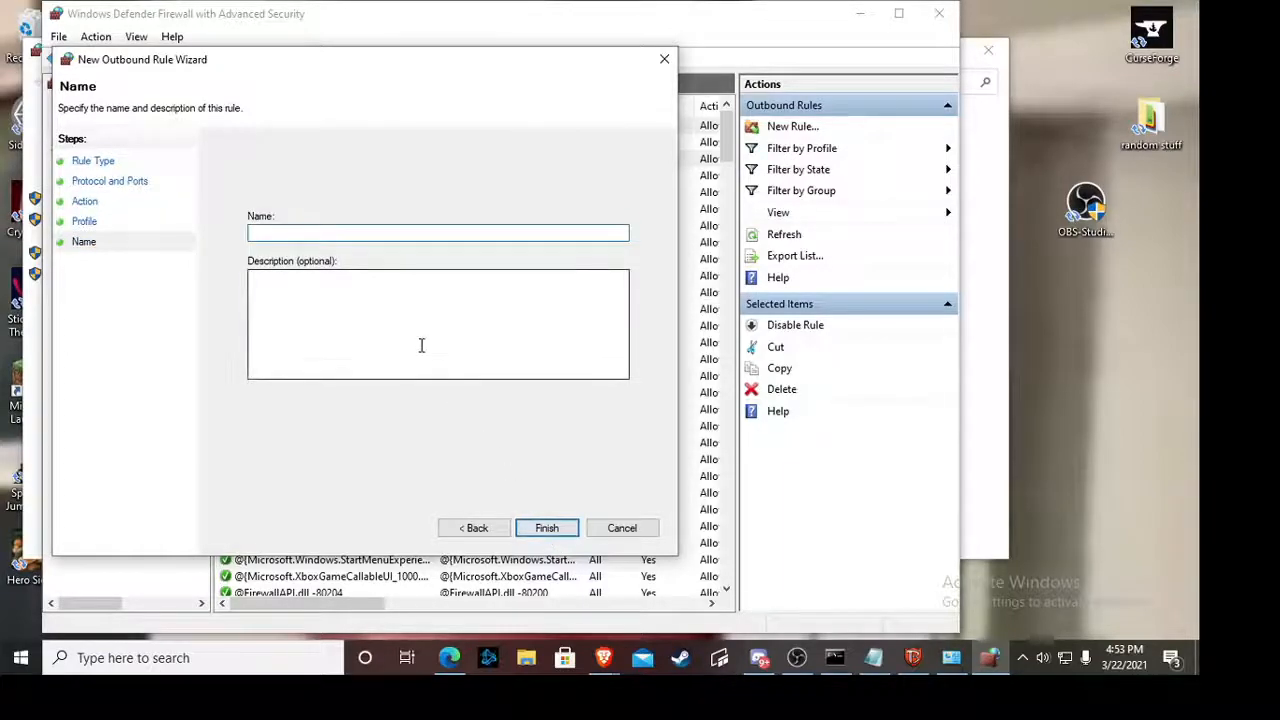
text(barony udp)
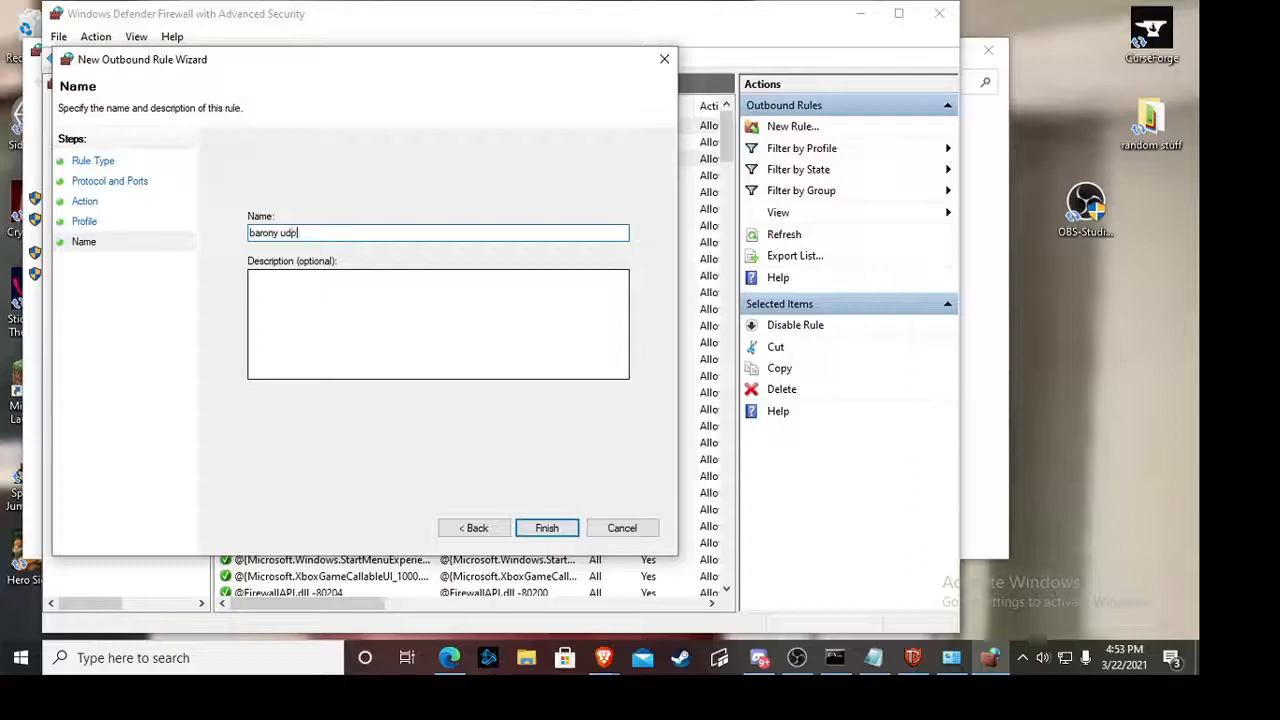
key(Return)
Delete the just-created barony udp and misspelled borony tcp outbound rules
click(391, 141)
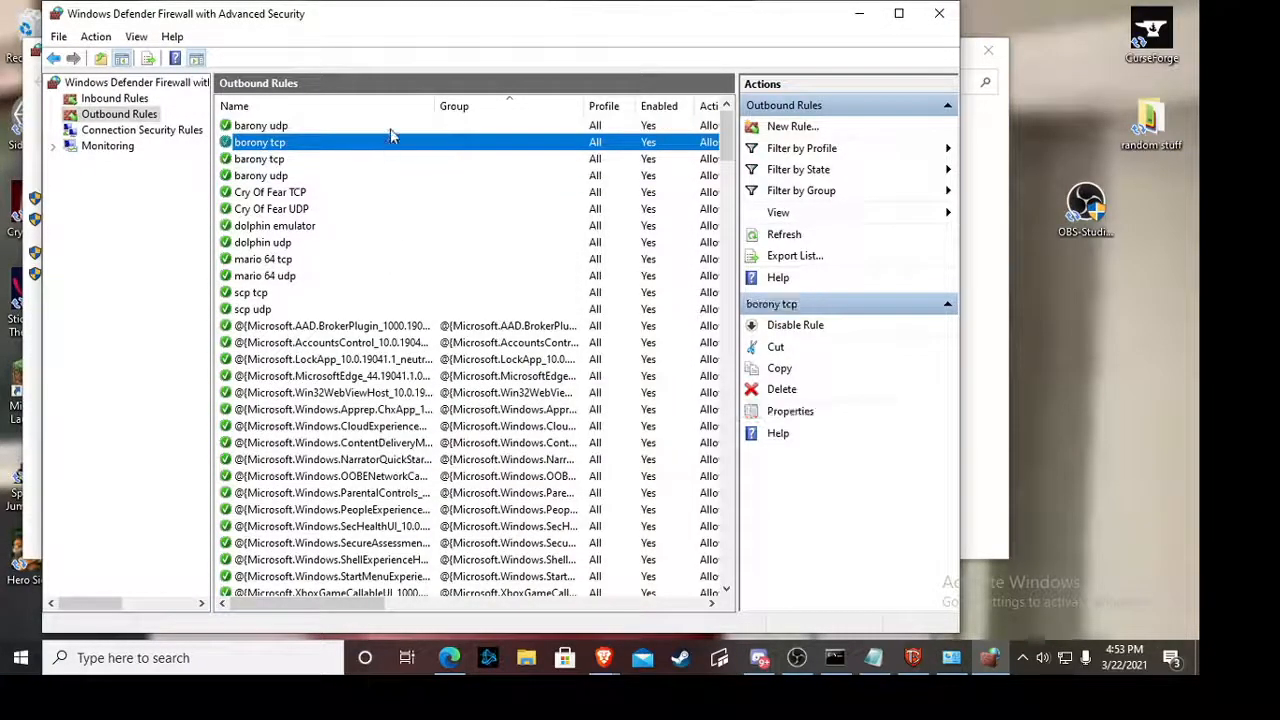
click(393, 126)
right_click(380, 131)
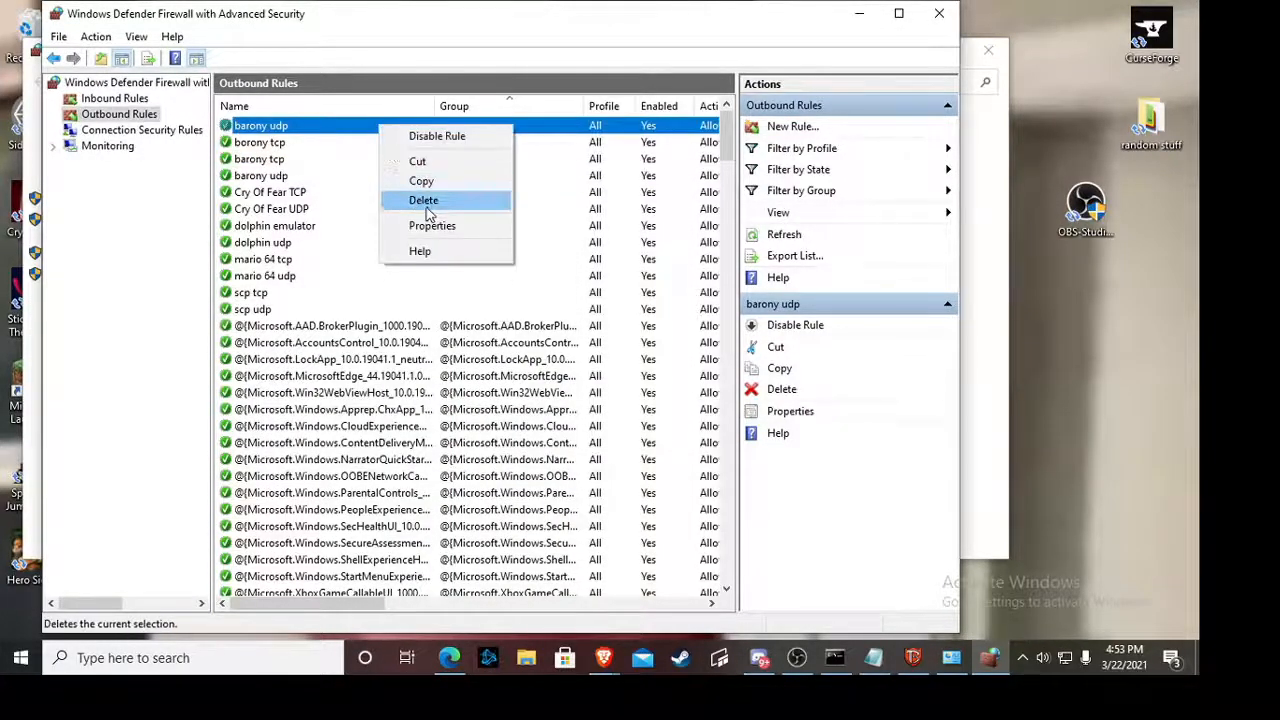
click(430, 213)
click(628, 391)
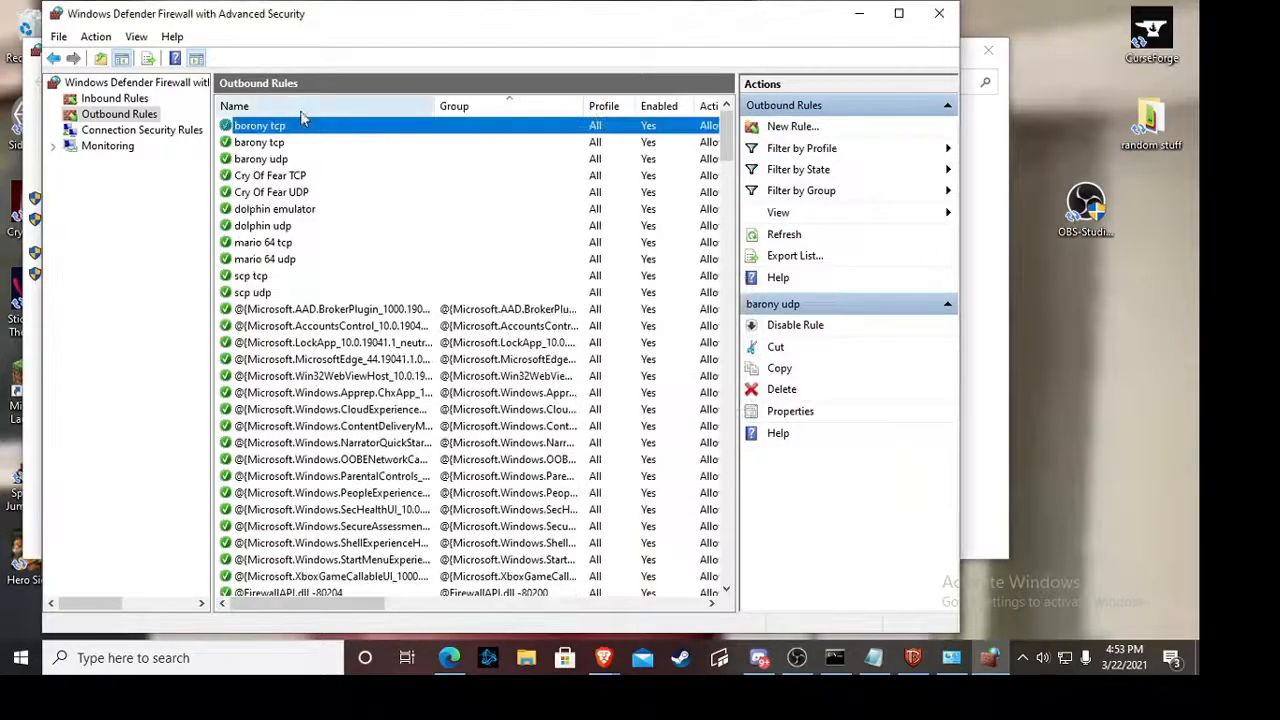
click(290, 125)
right_click(284, 125)
click(332, 202)
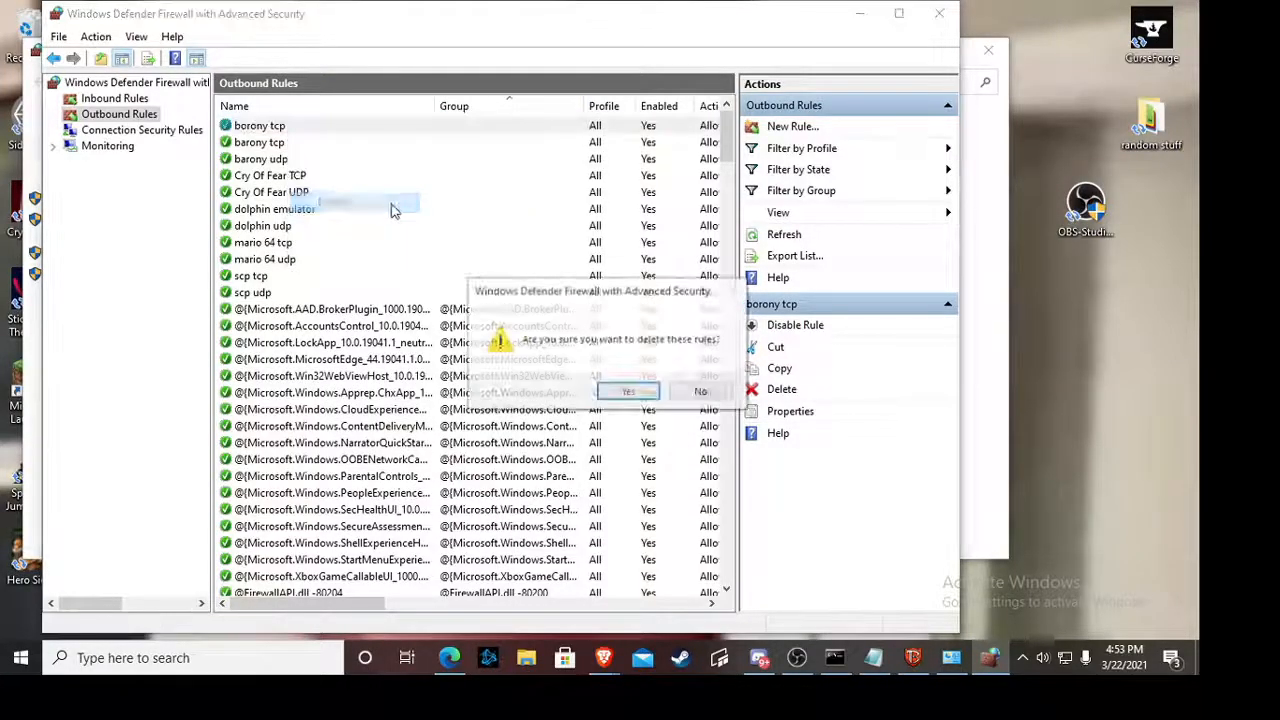
click(625, 390)
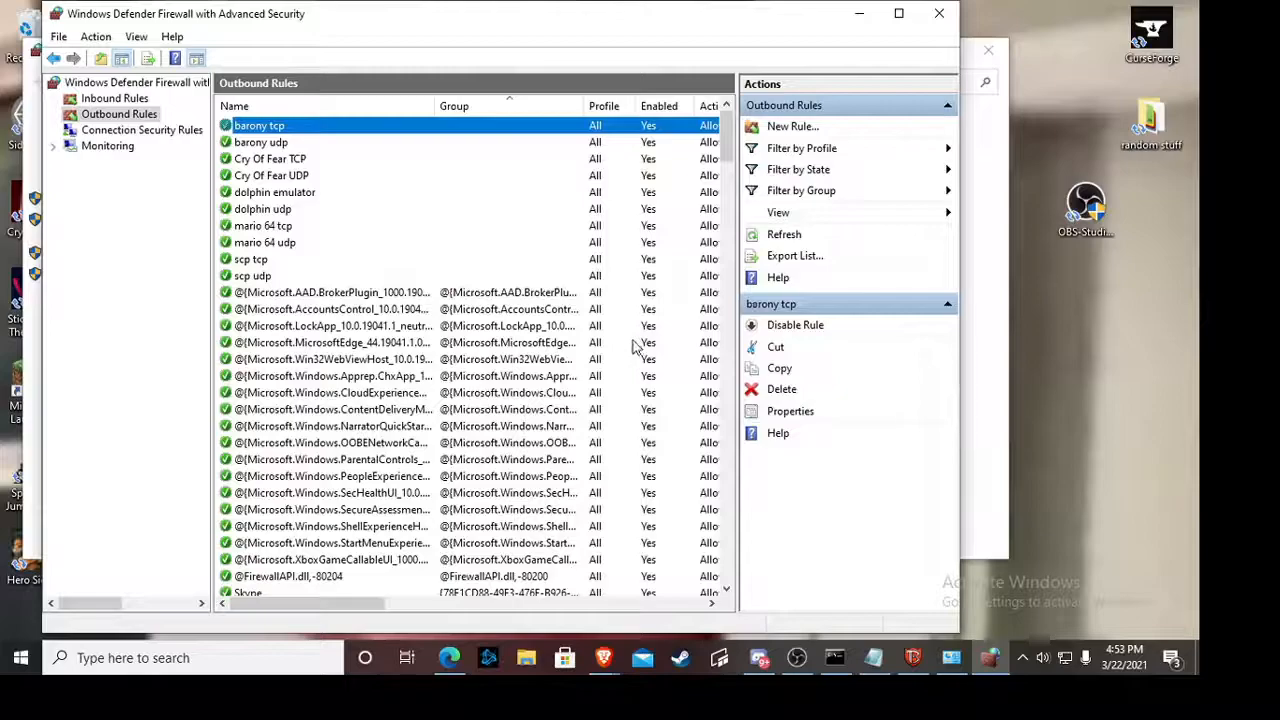
Exit the Advanced Security console and close the Windows Defender Firewall window
click(58, 36)
click(70, 88)
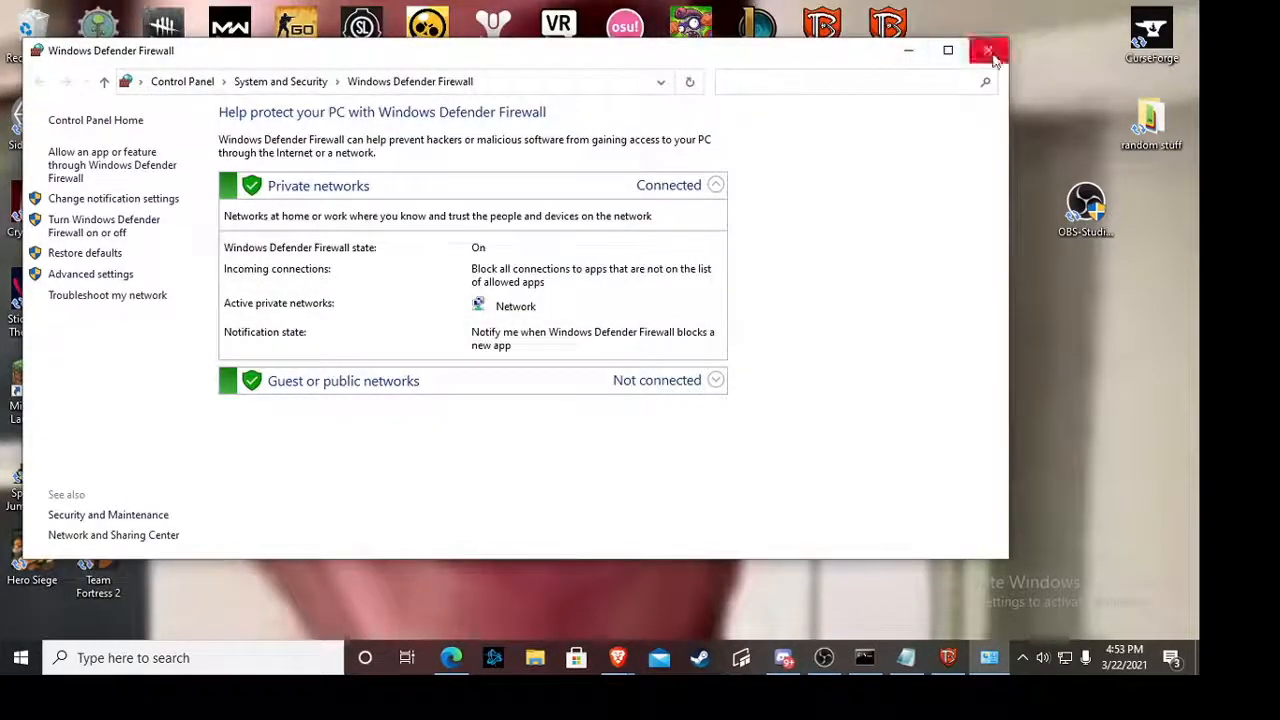
click(988, 50)
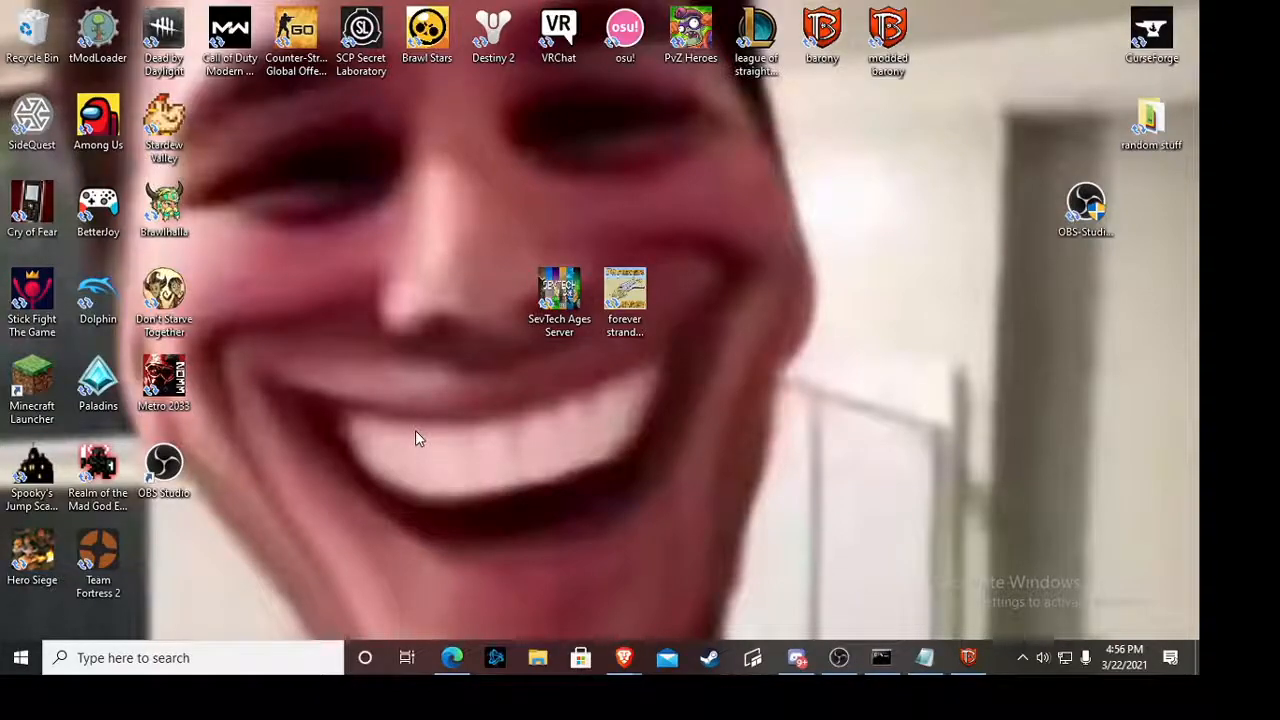
Launch Command Prompt from Run and list the network configuration with ipconfig
key(super+r)
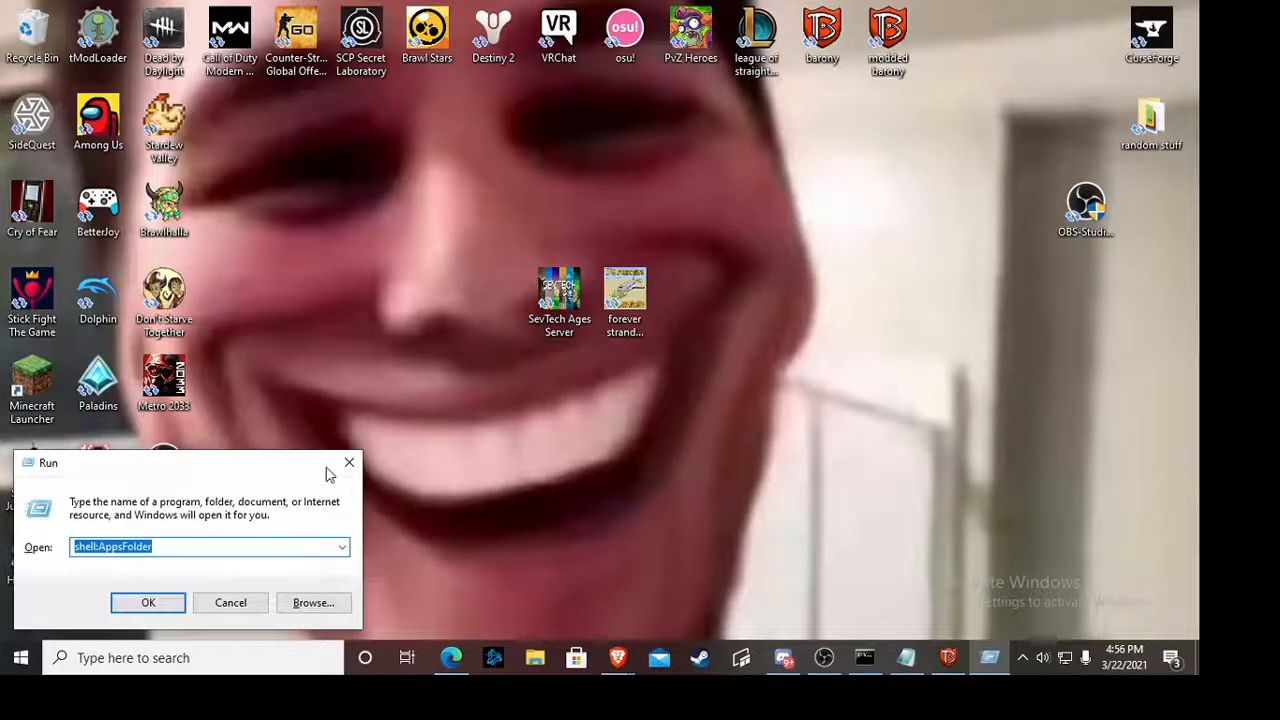
text(cmf)
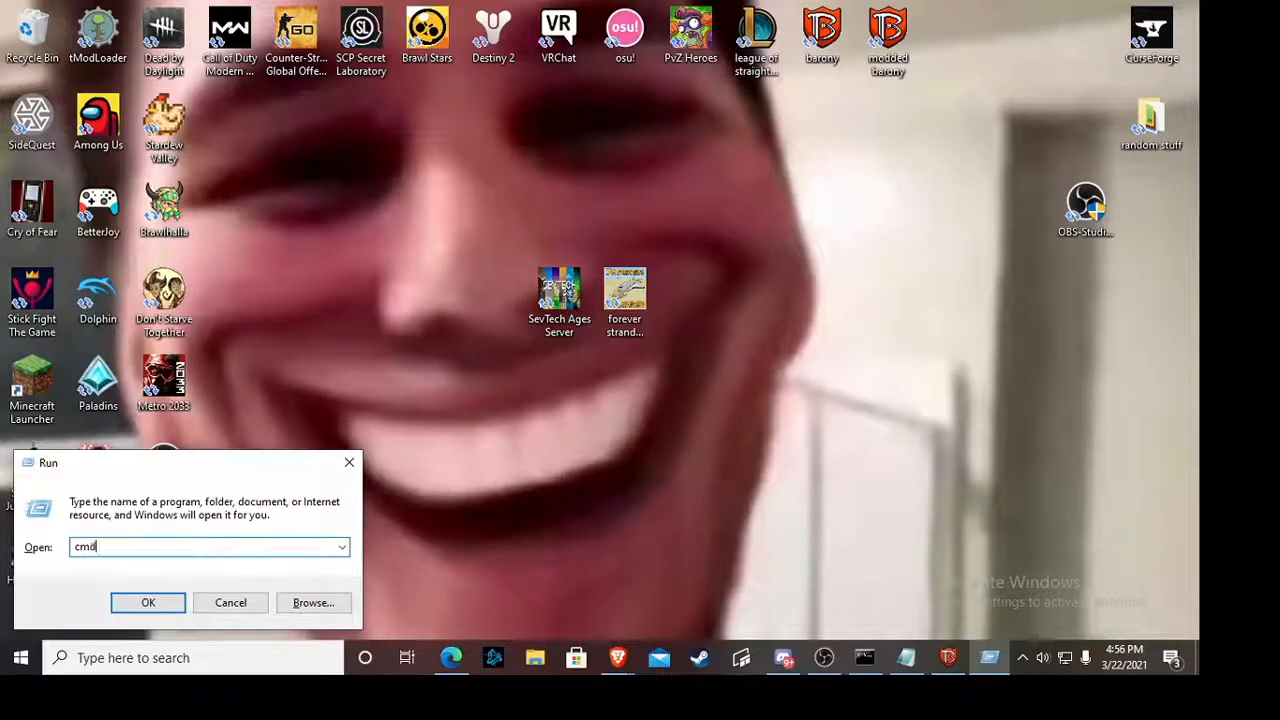
key(Return)
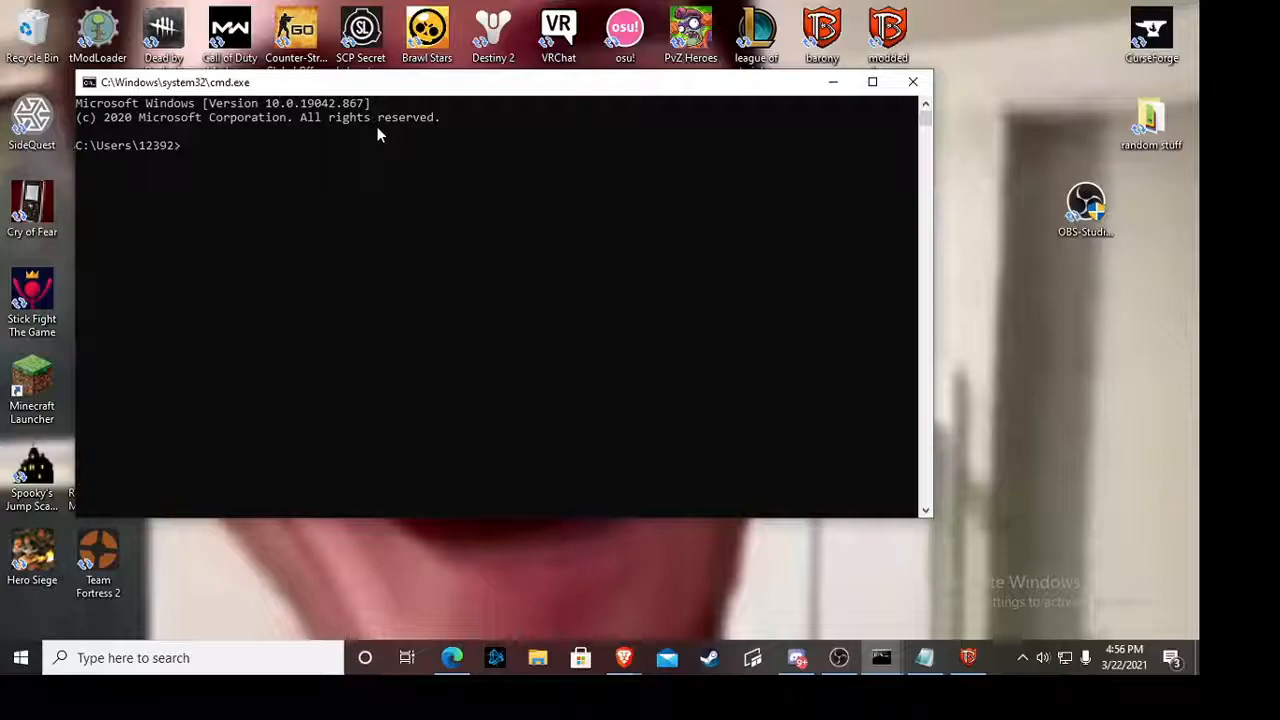
text(ipcon)
text(fig)
key(Return)
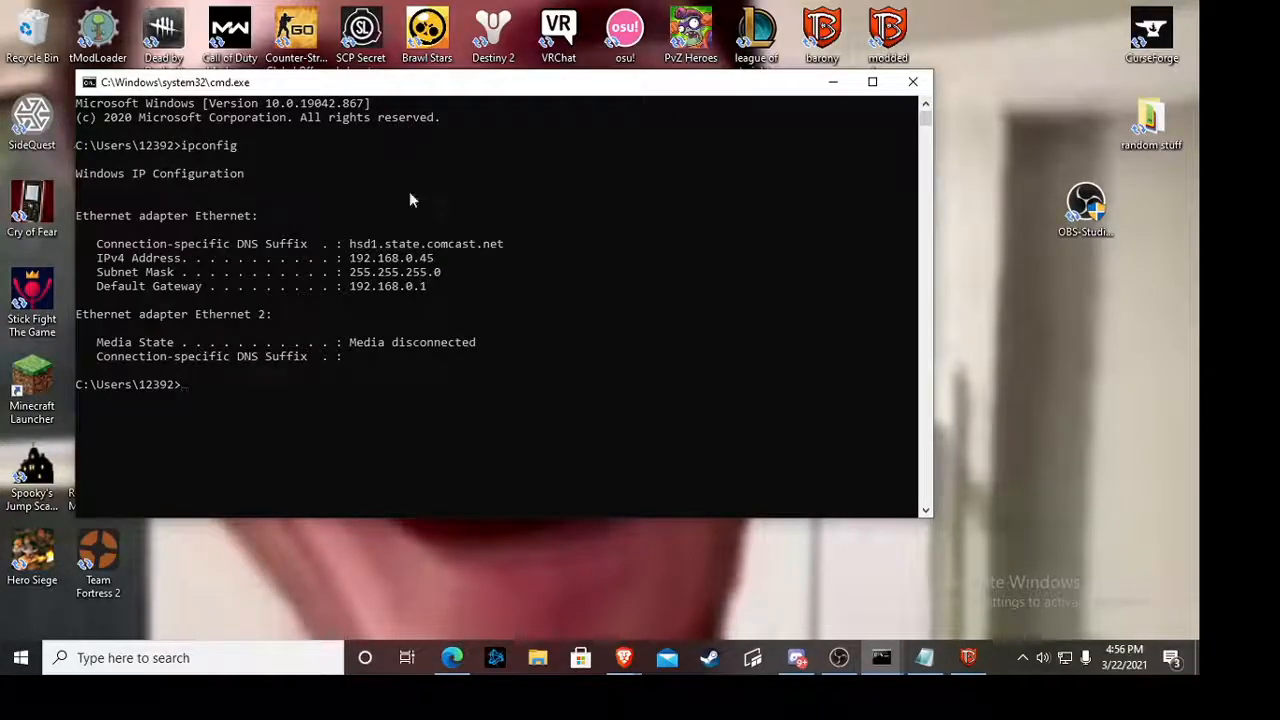
Select and copy the default gateway address 192.168.0.1 from the output
drag(96, 286, 195, 289)
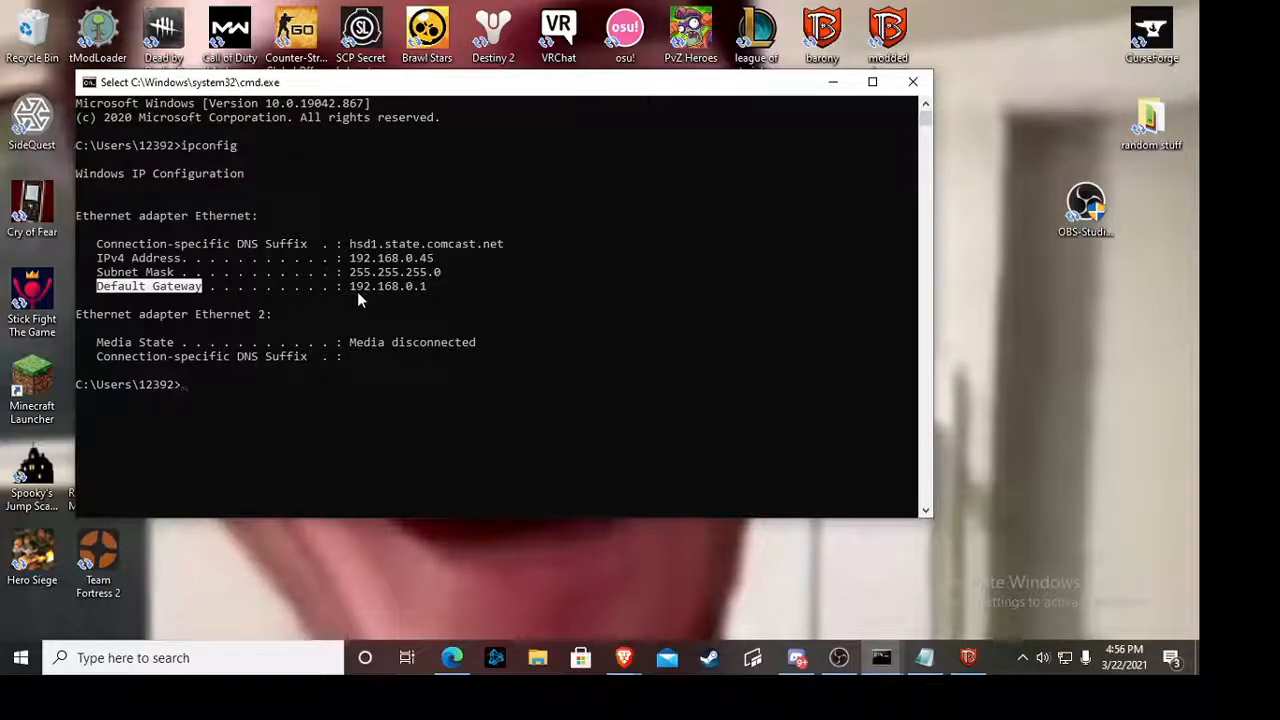
drag(295, 286, 493, 290)
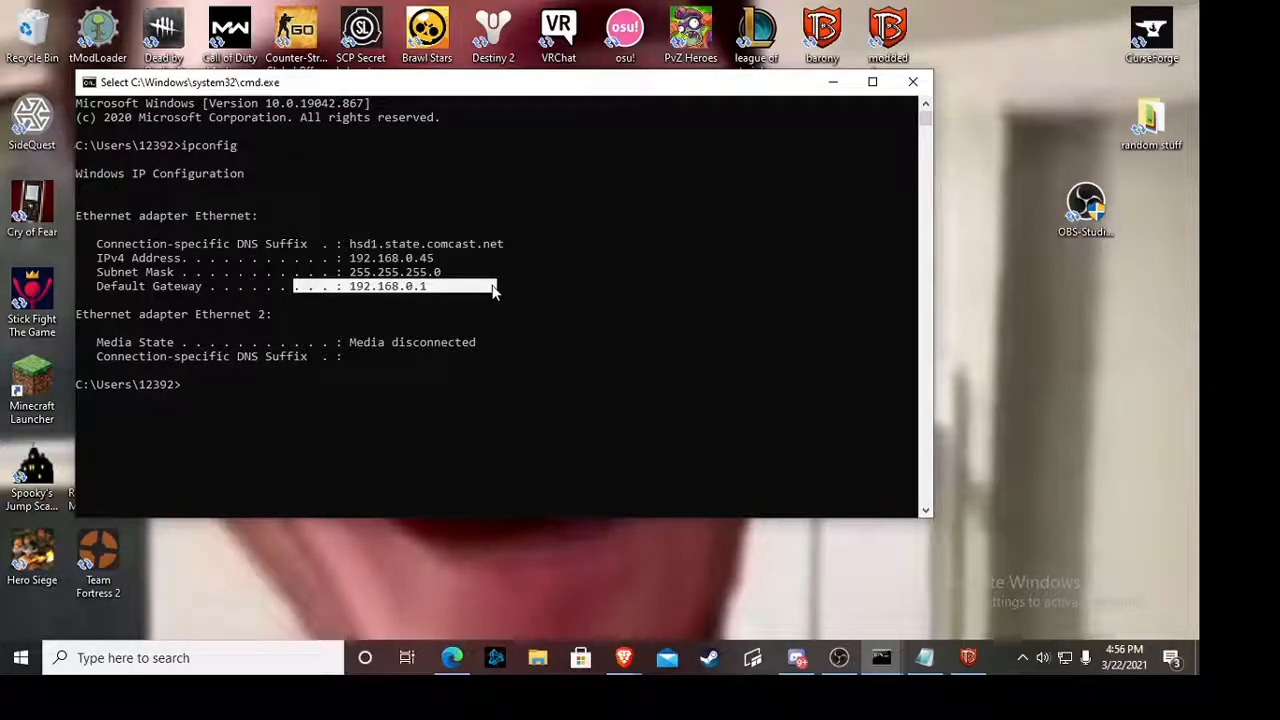
click(348, 287)
drag(350, 287, 425, 290)
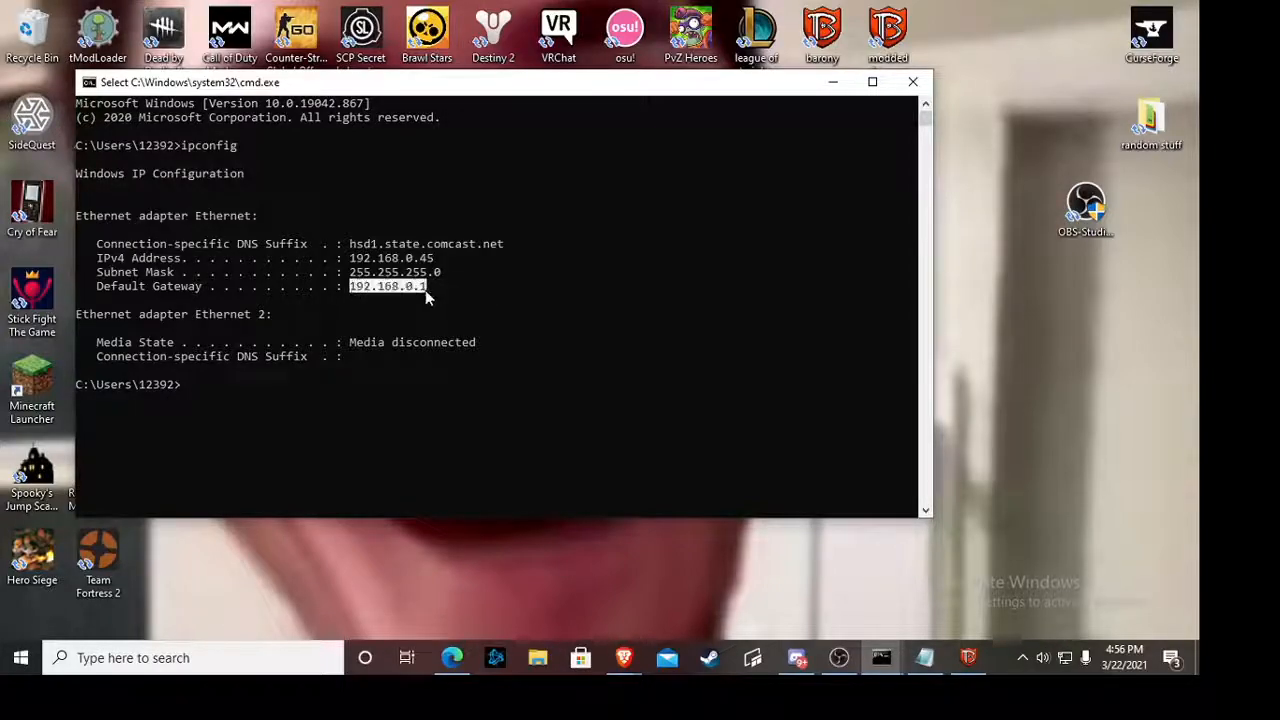
right_click(425, 290)
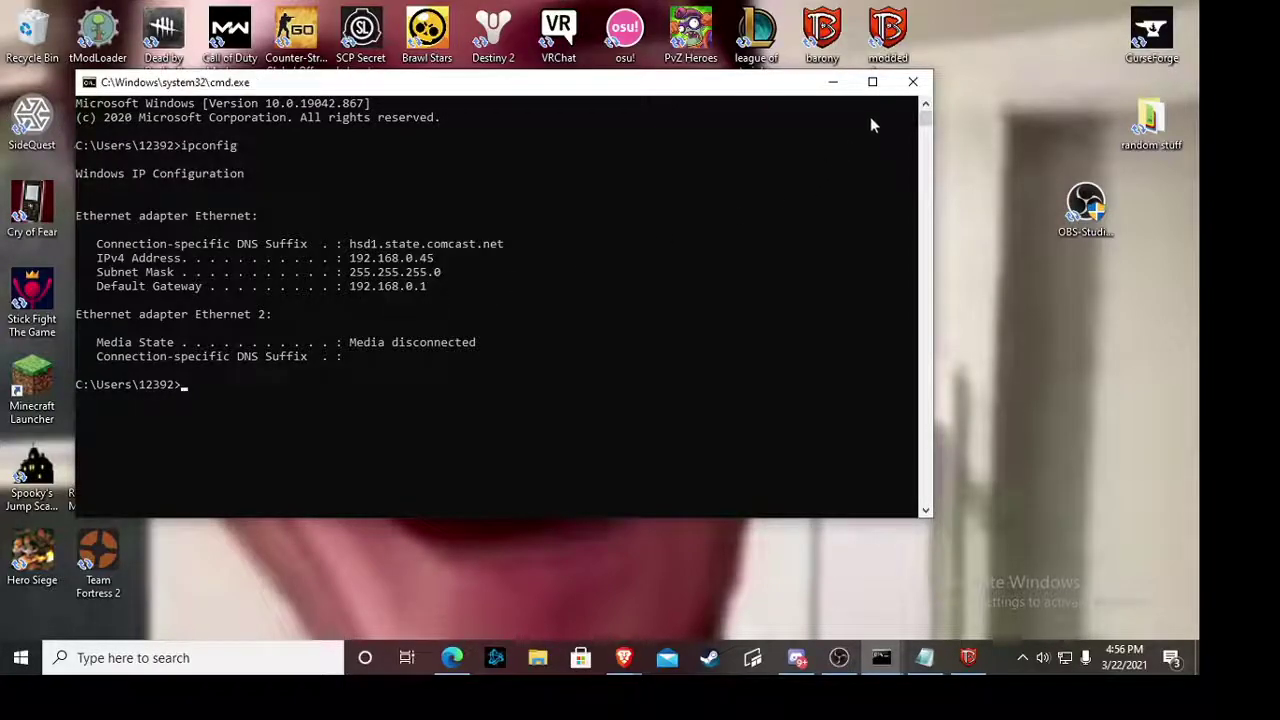
Browse to 192.168.0.1 in Brave and sign in to the NETGEAR genie router page
click(912, 82)
mouse_move(623, 657)
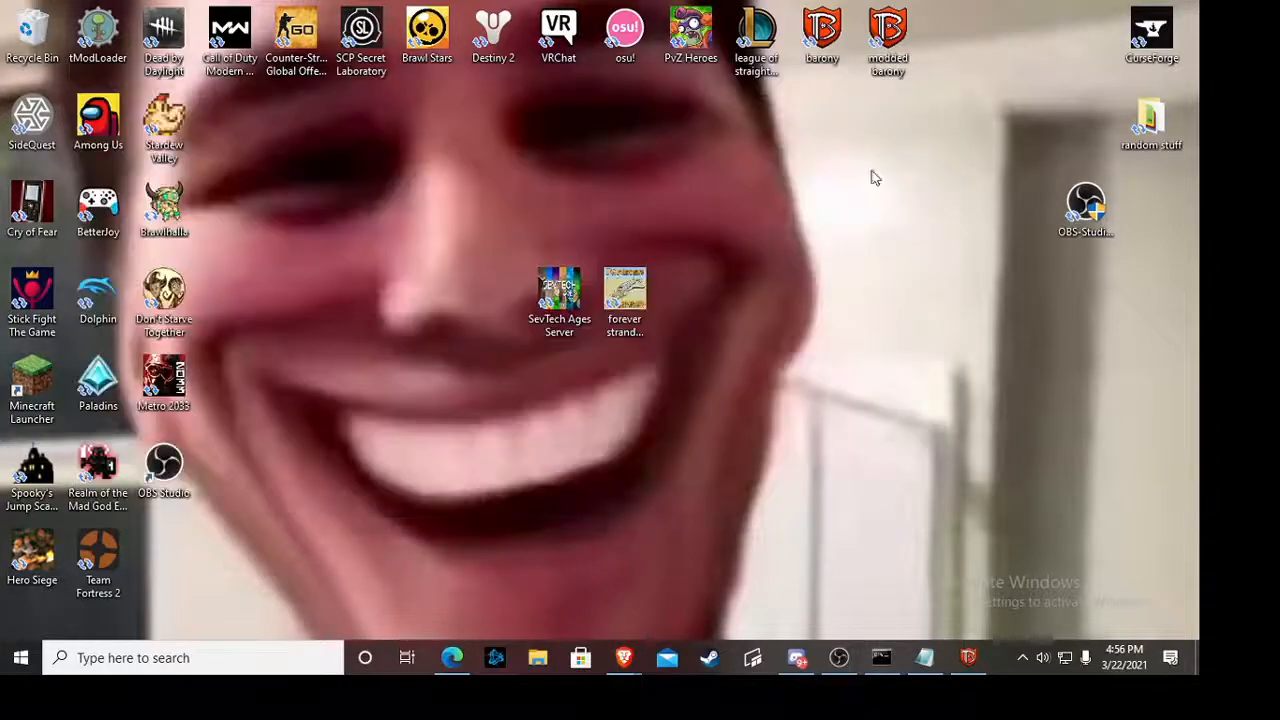
click(717, 587)
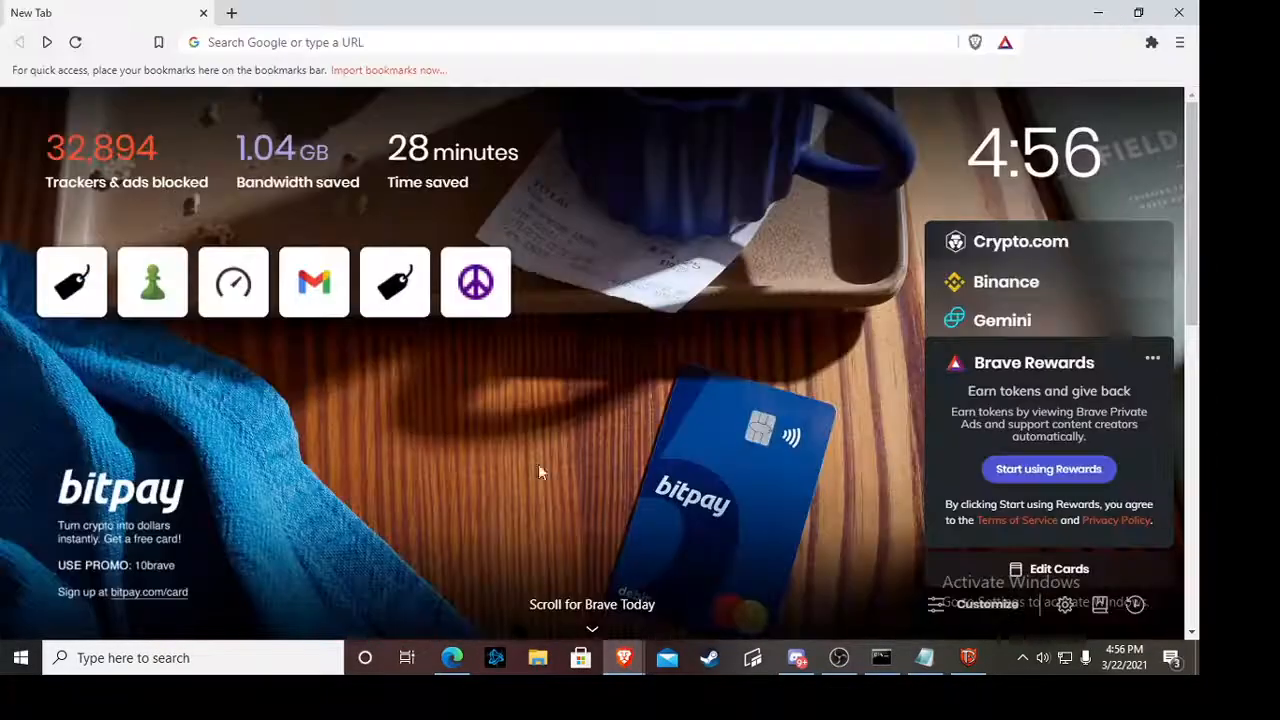
click(312, 41)
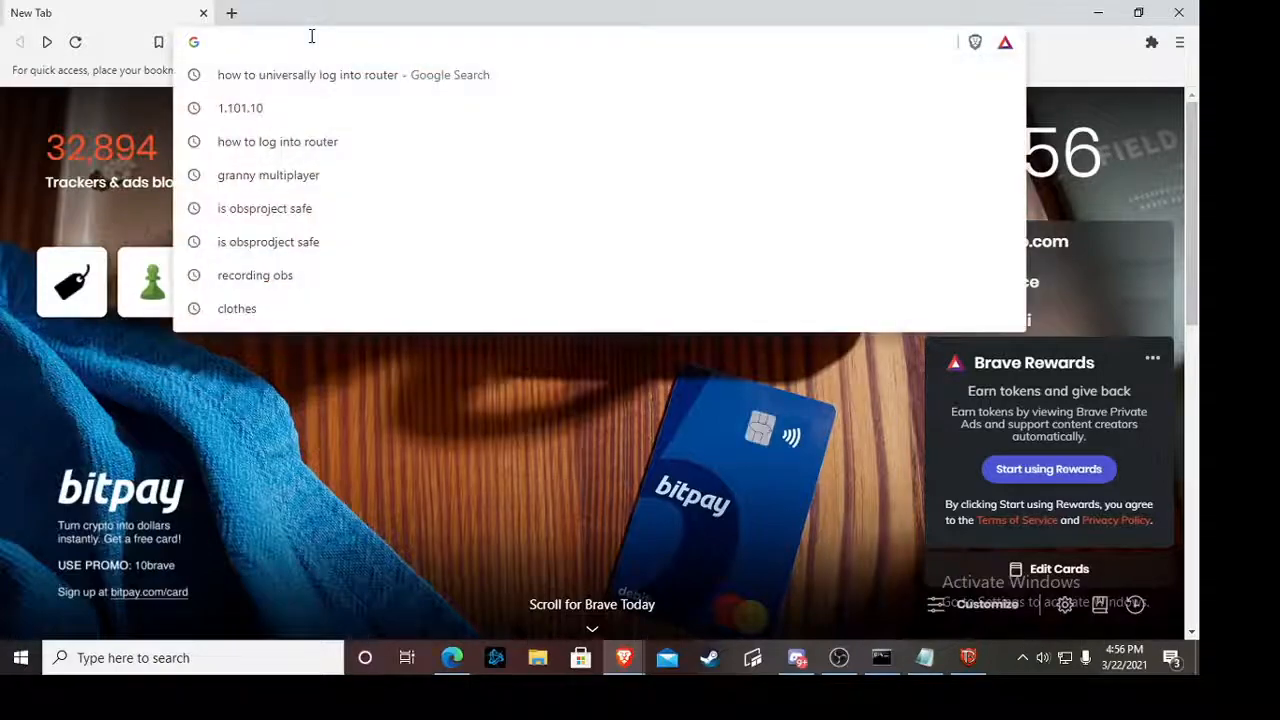
text(192.168.0.1)
key(Return)
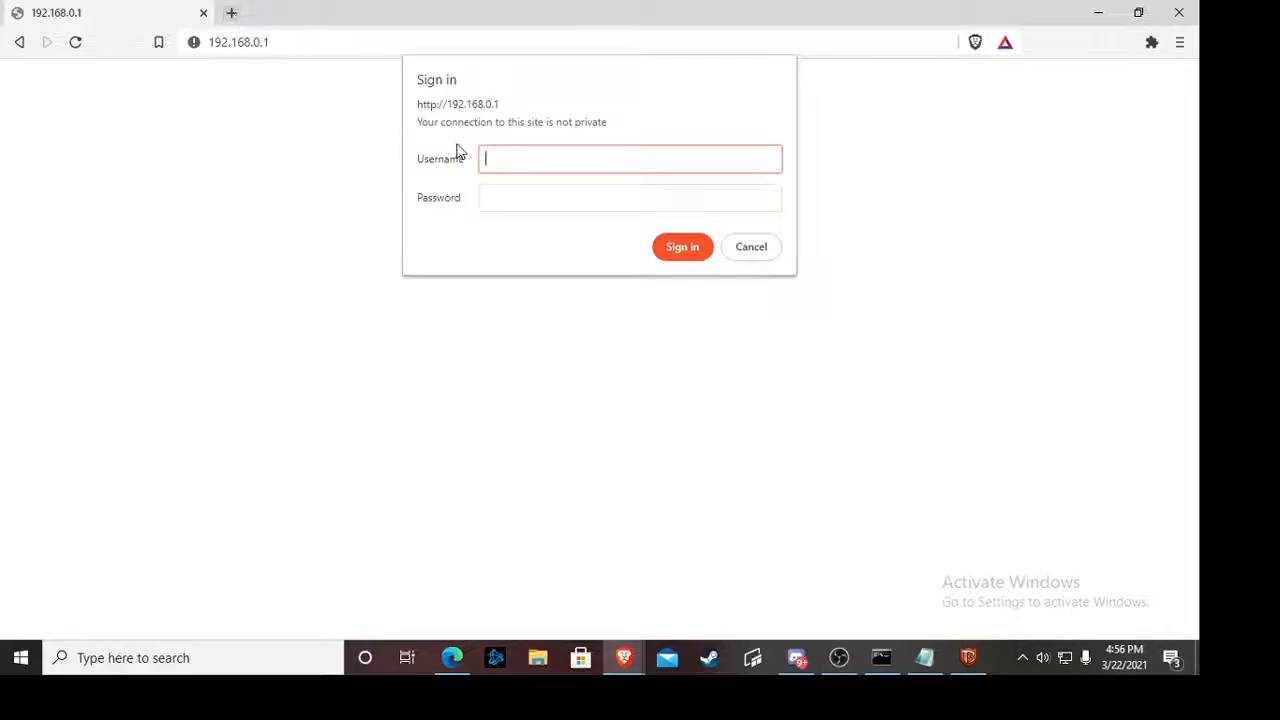
text(admin)
click(524, 194)
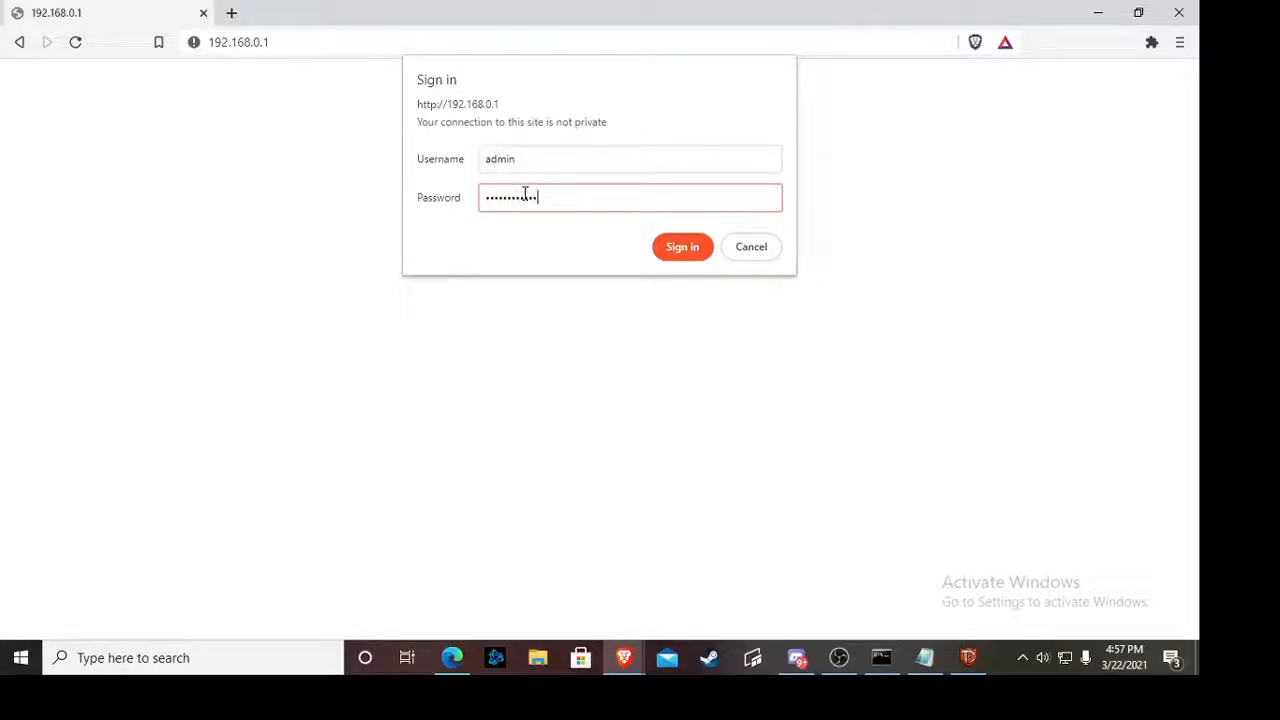
text(•••)
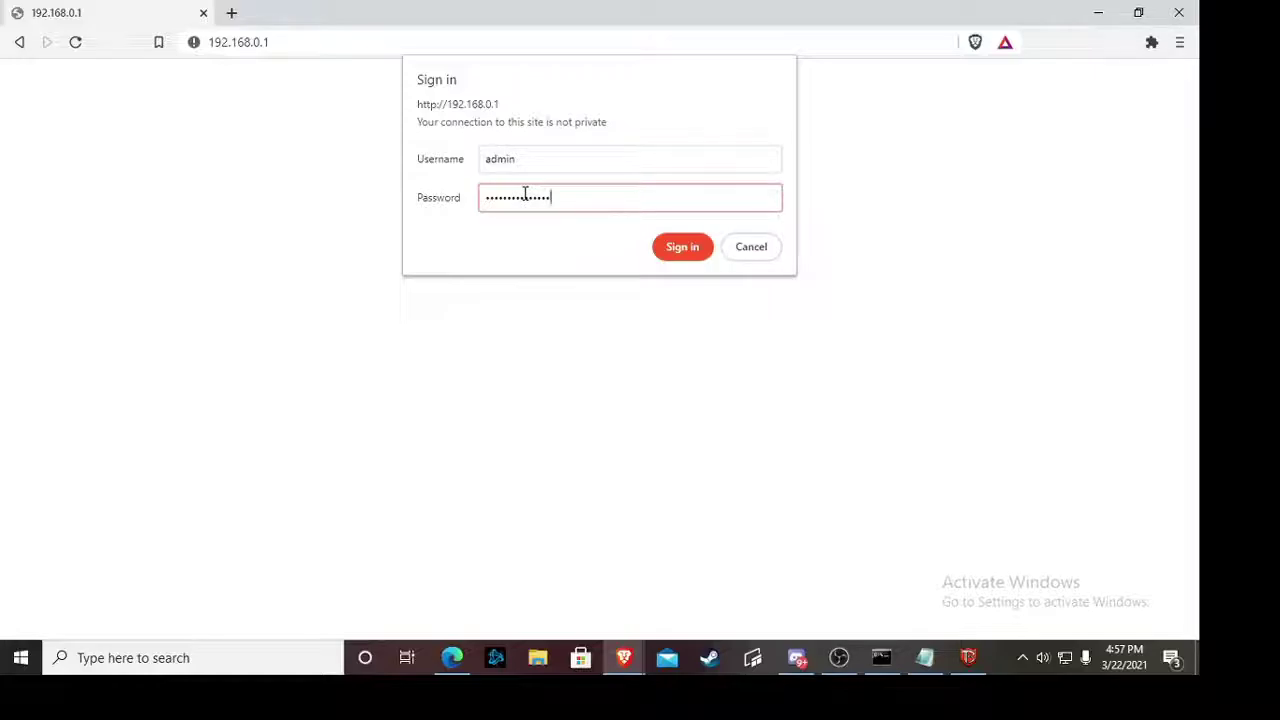
key(Return)
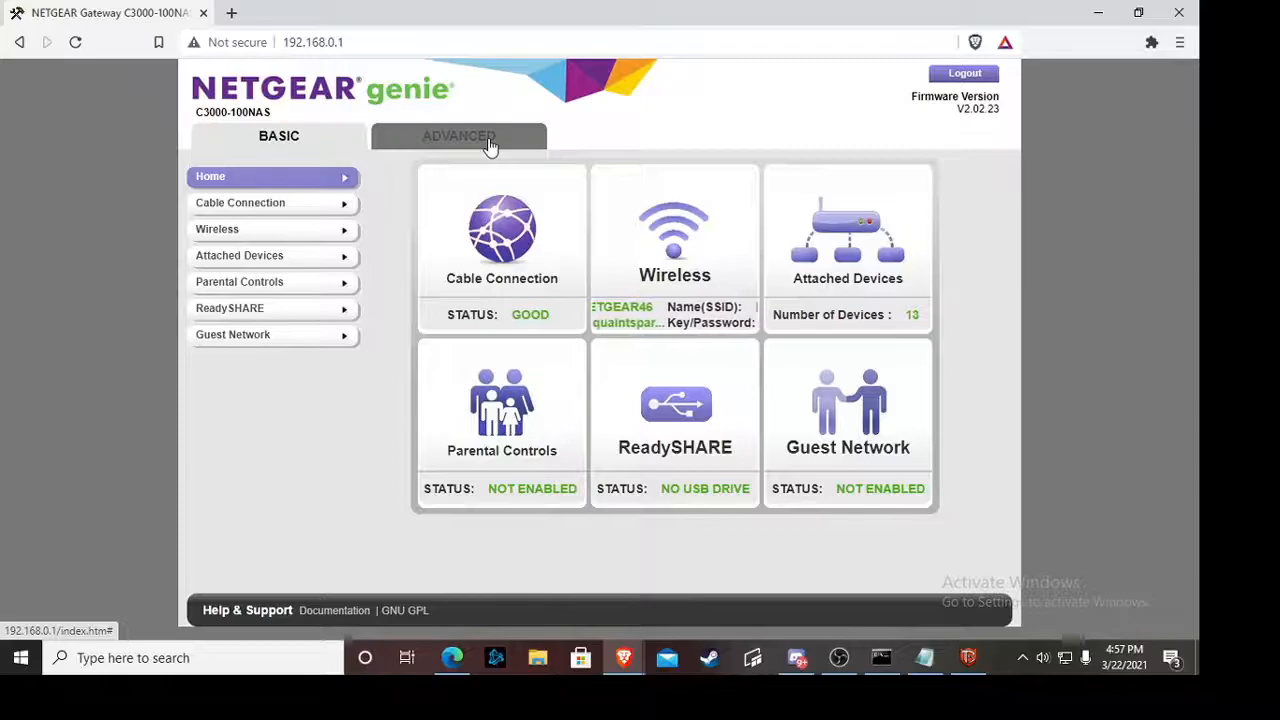
Navigate to Advanced Setup's Port Forwarding / Port Triggering page in NETGEAR genie
click(490, 145)
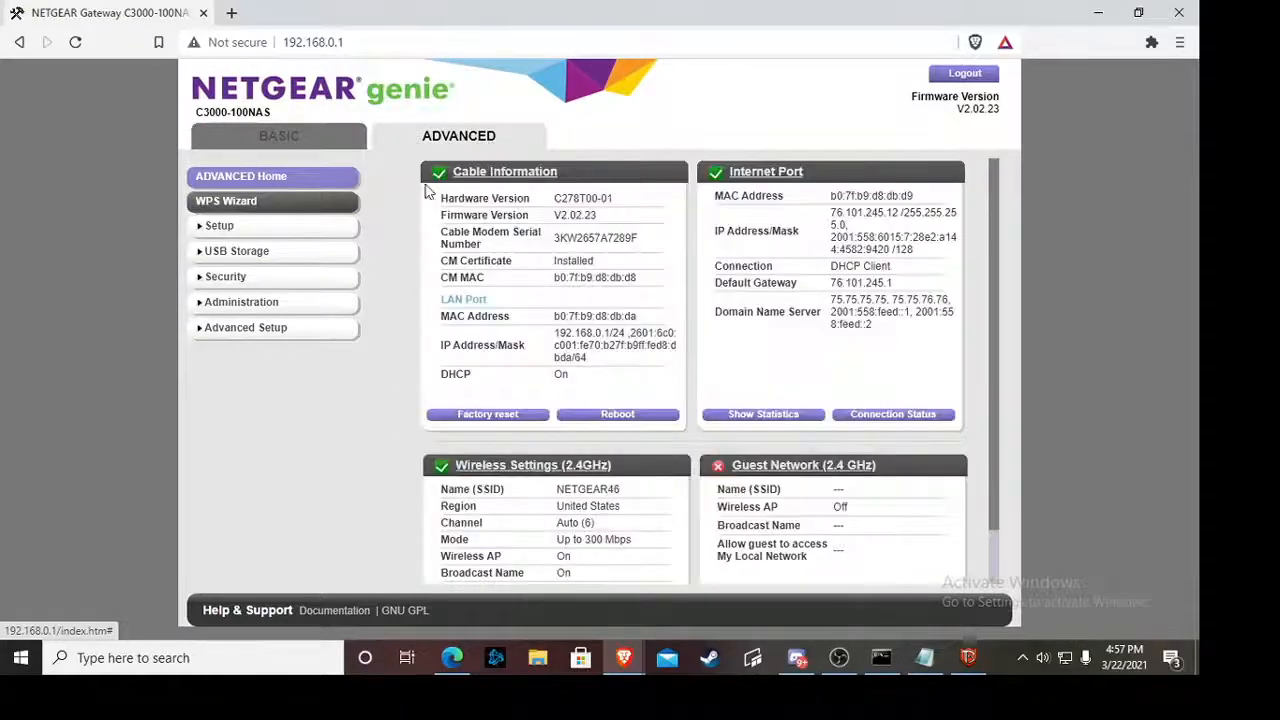
click(215, 328)
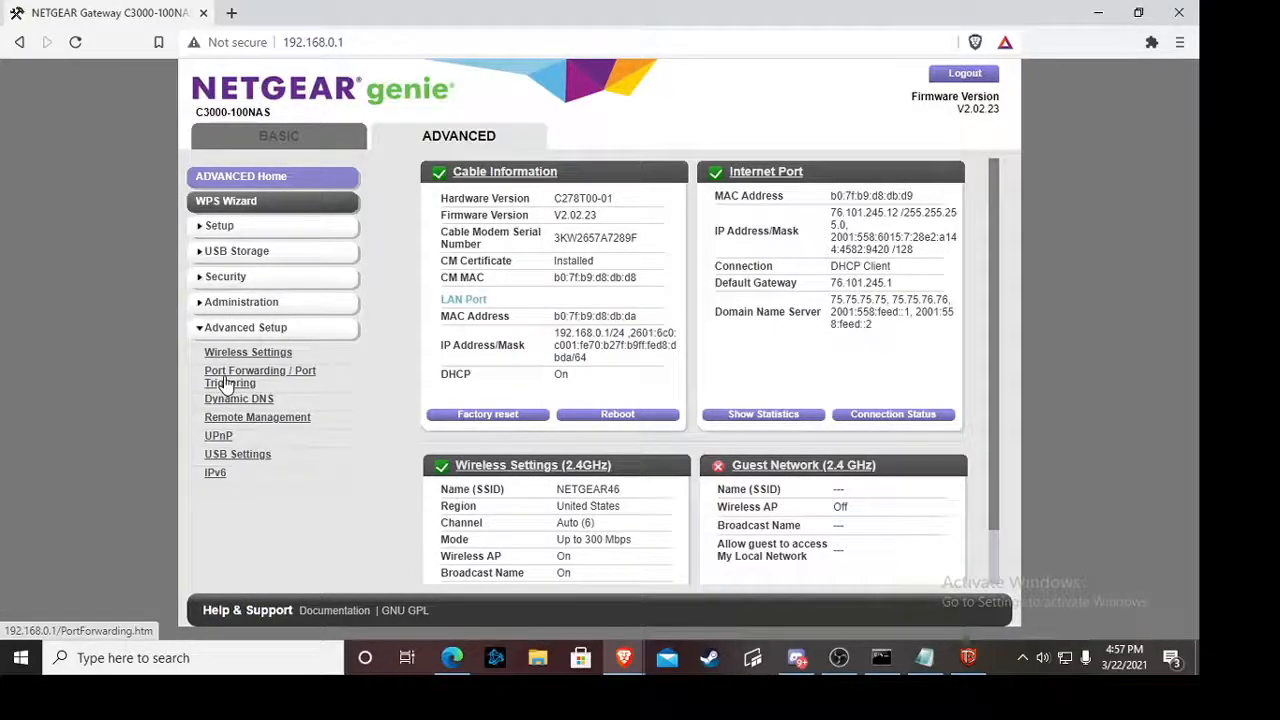
click(228, 383)
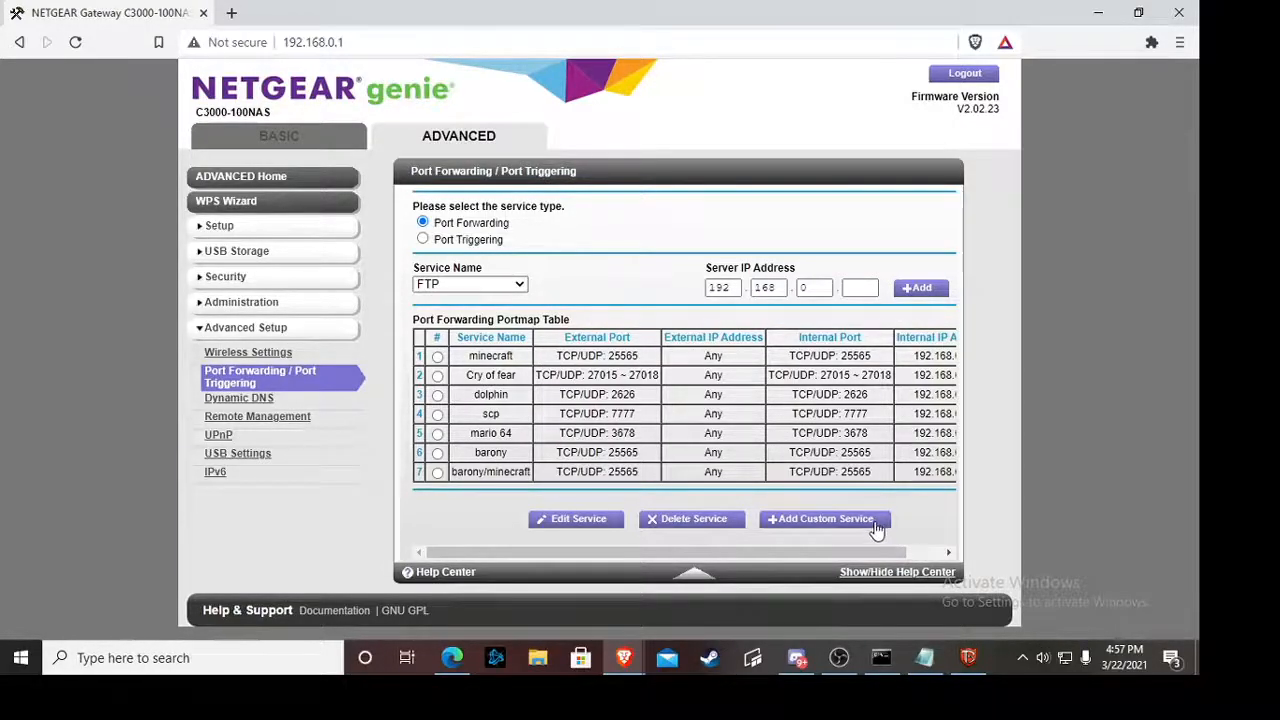
Add a custom service named barony with service type TCP/UDP
click(876, 527)
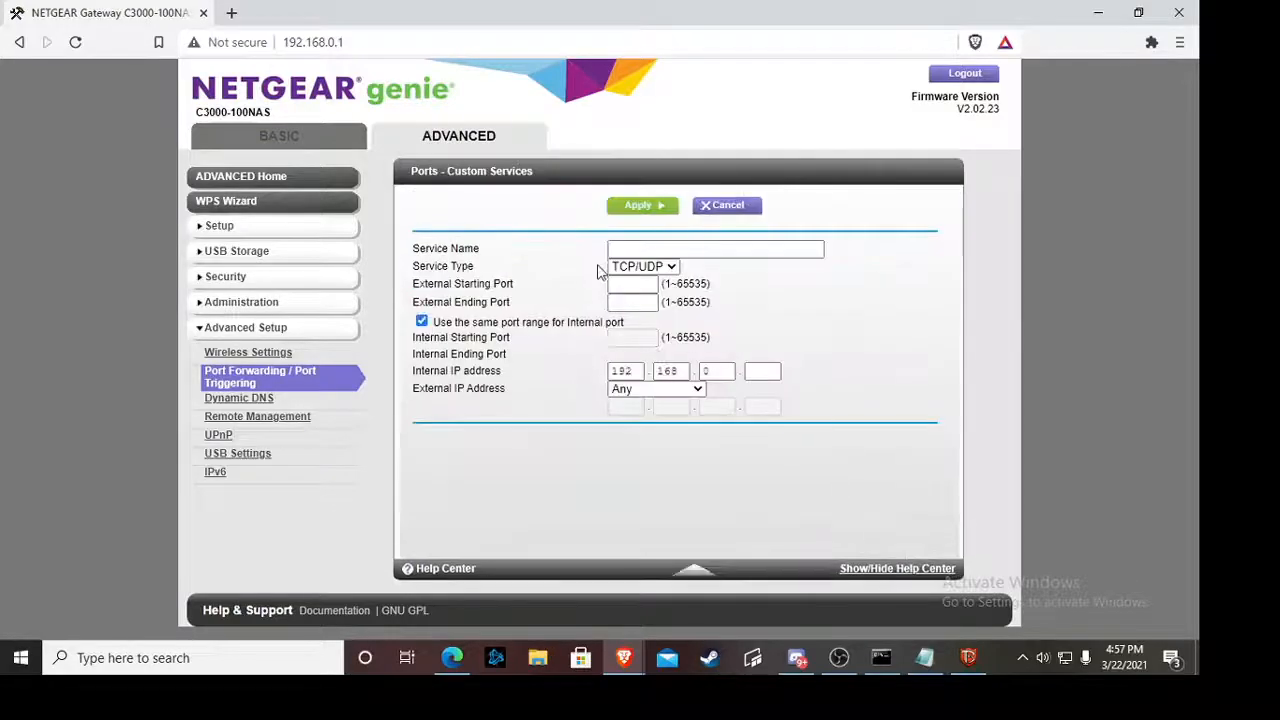
click(715, 248)
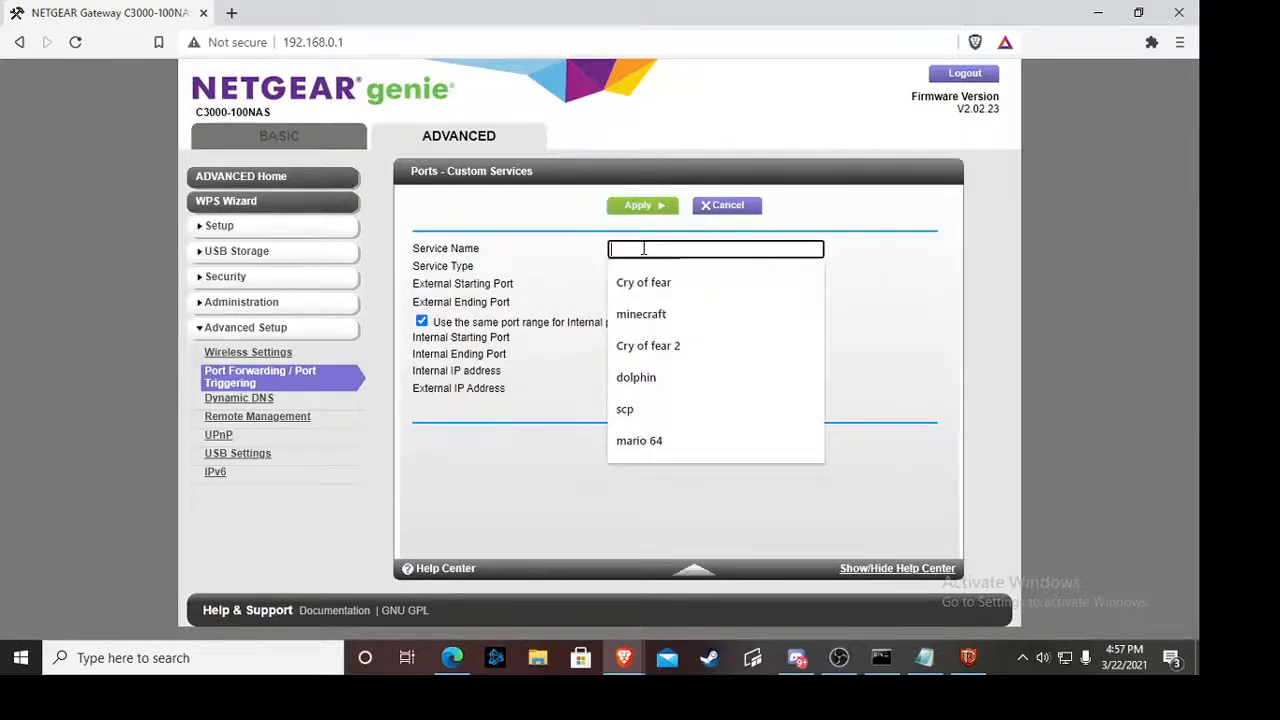
text(barony)
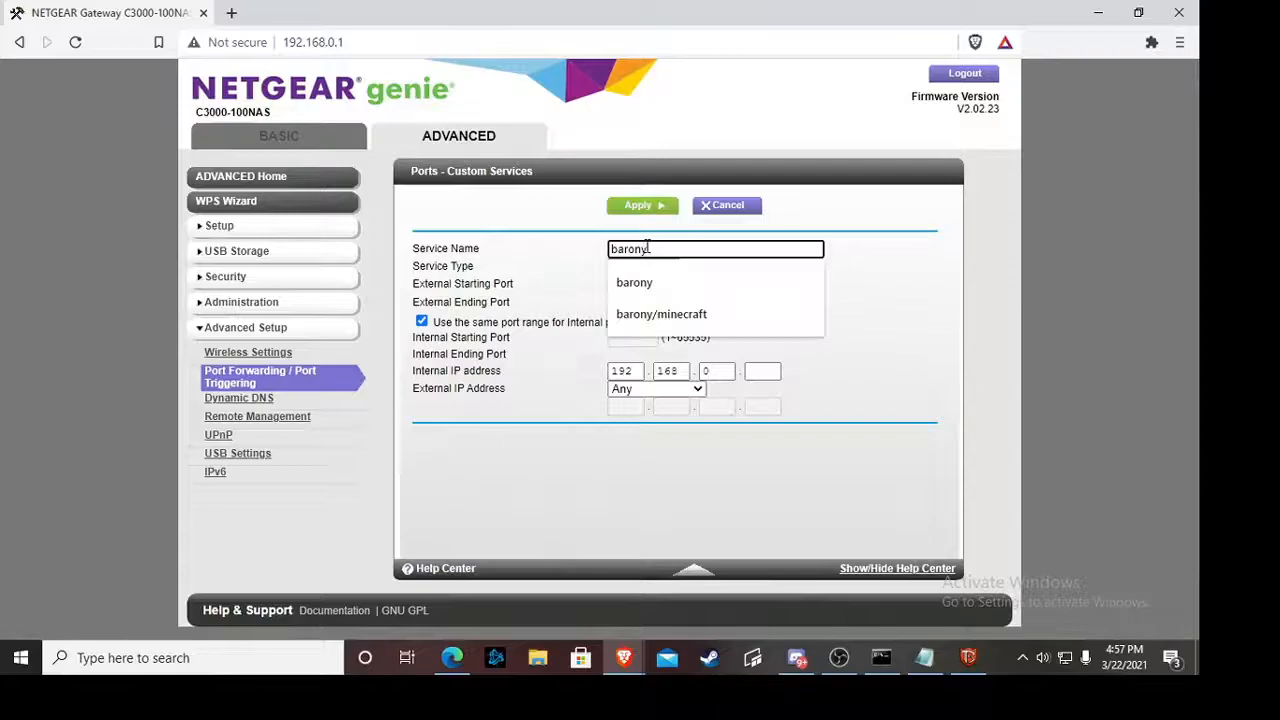
click(519, 238)
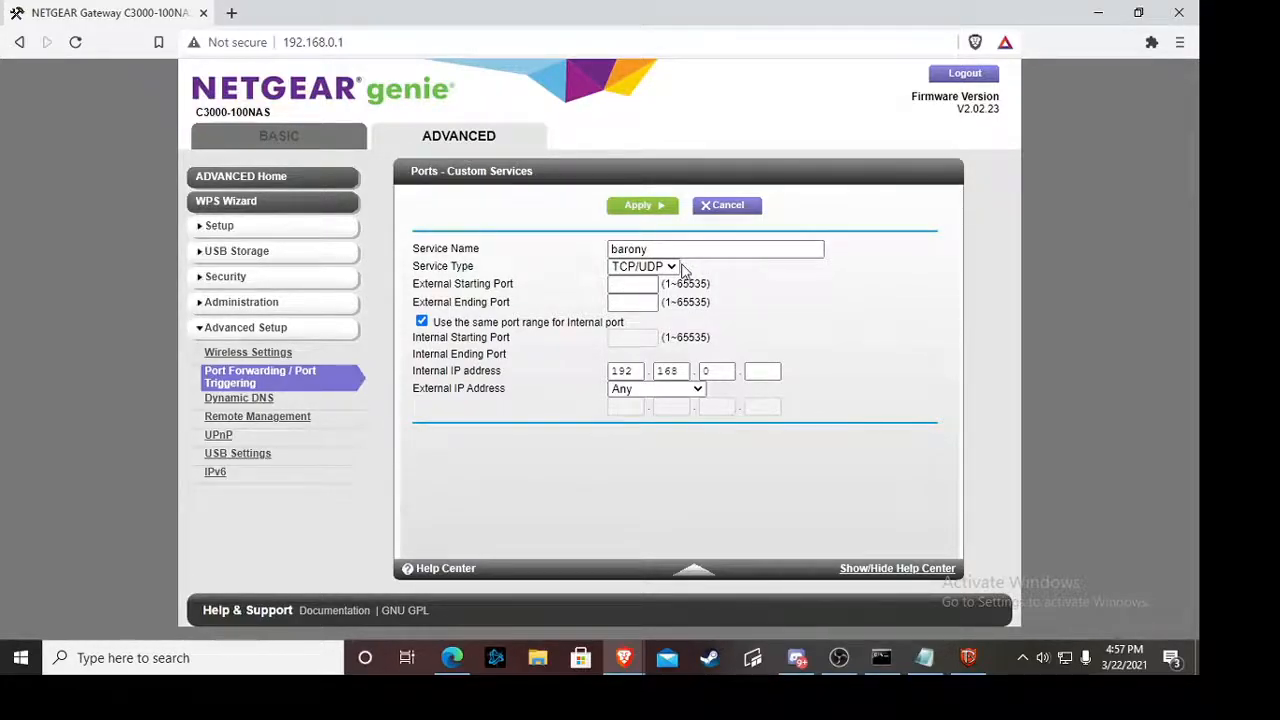
click(672, 267)
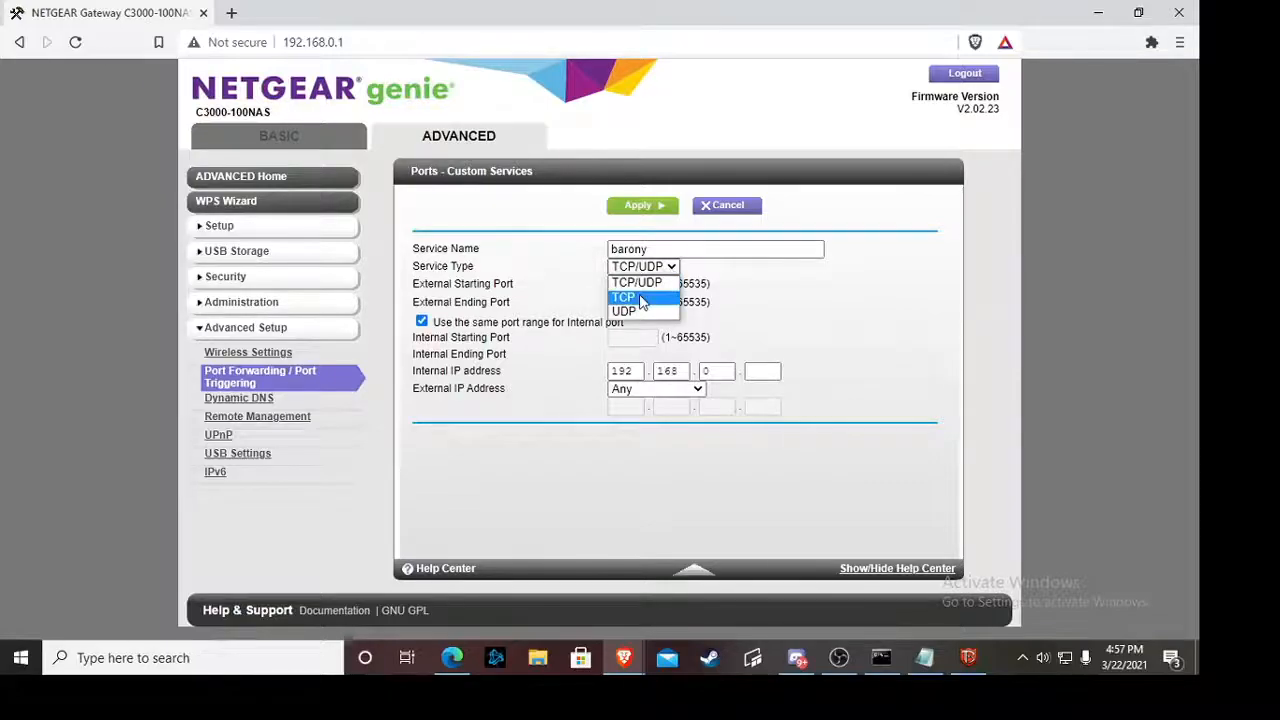
click(640, 290)
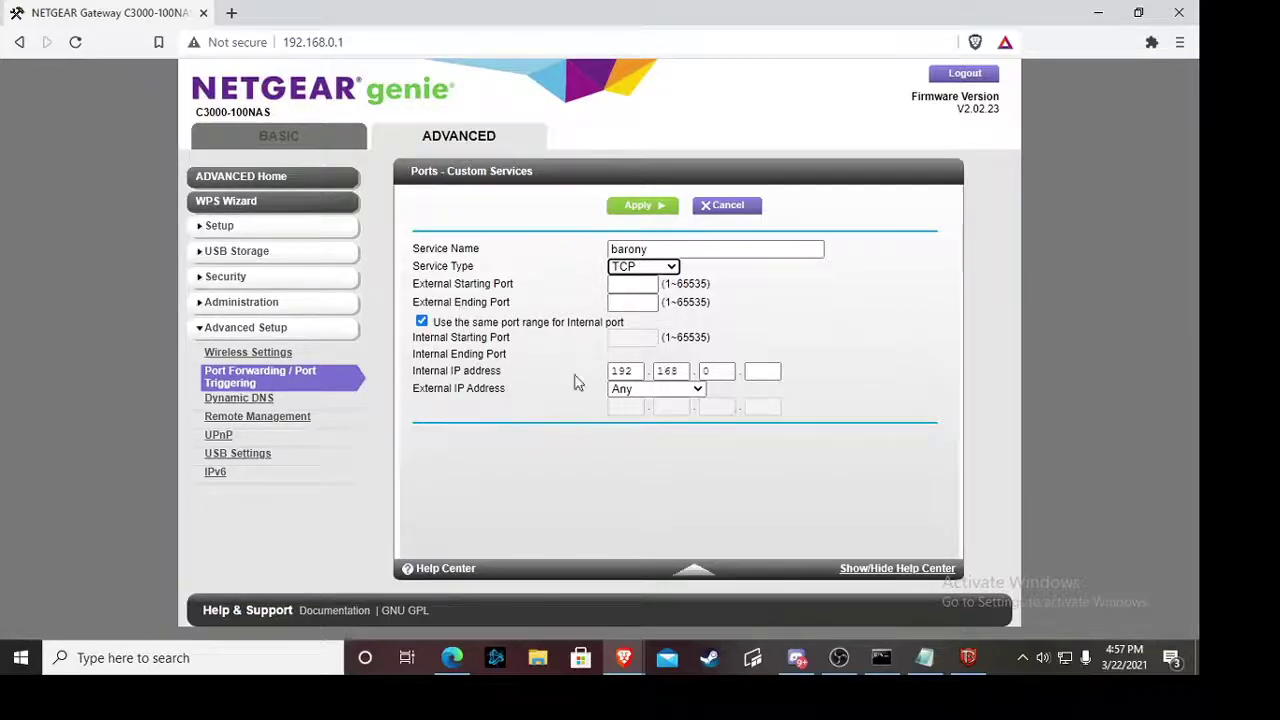
click(644, 267)
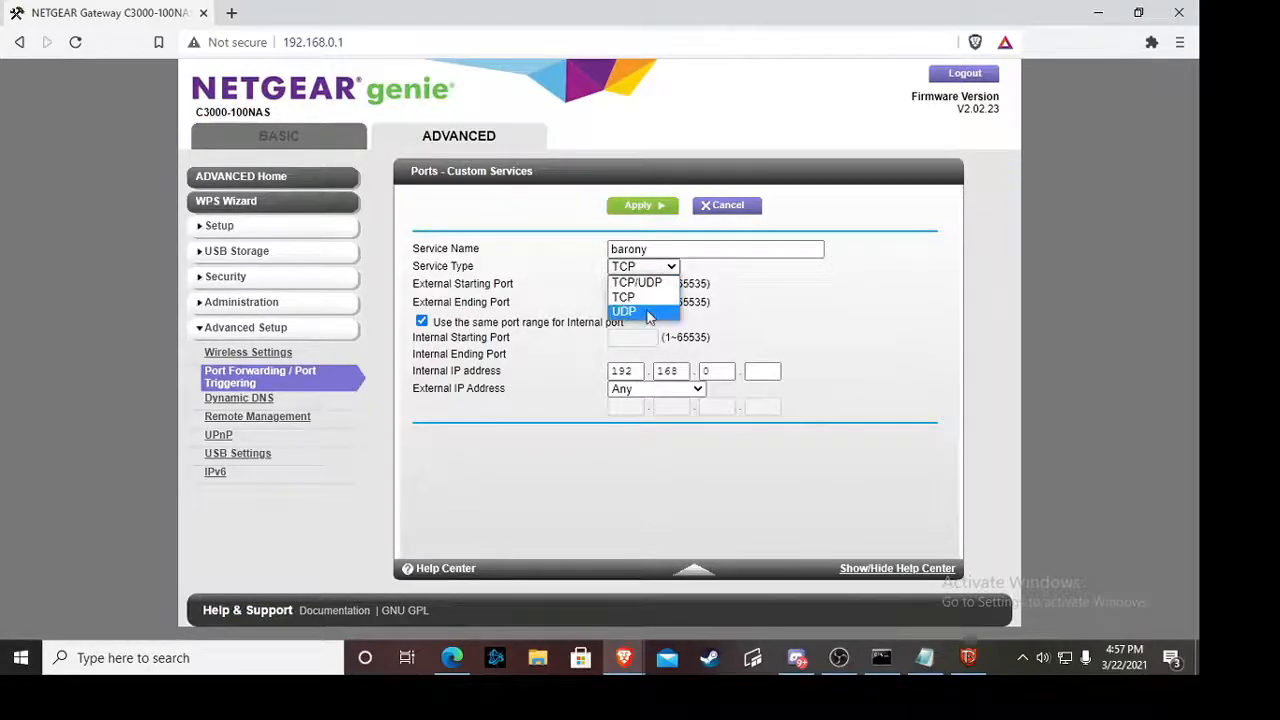
click(640, 308)
click(644, 266)
click(640, 280)
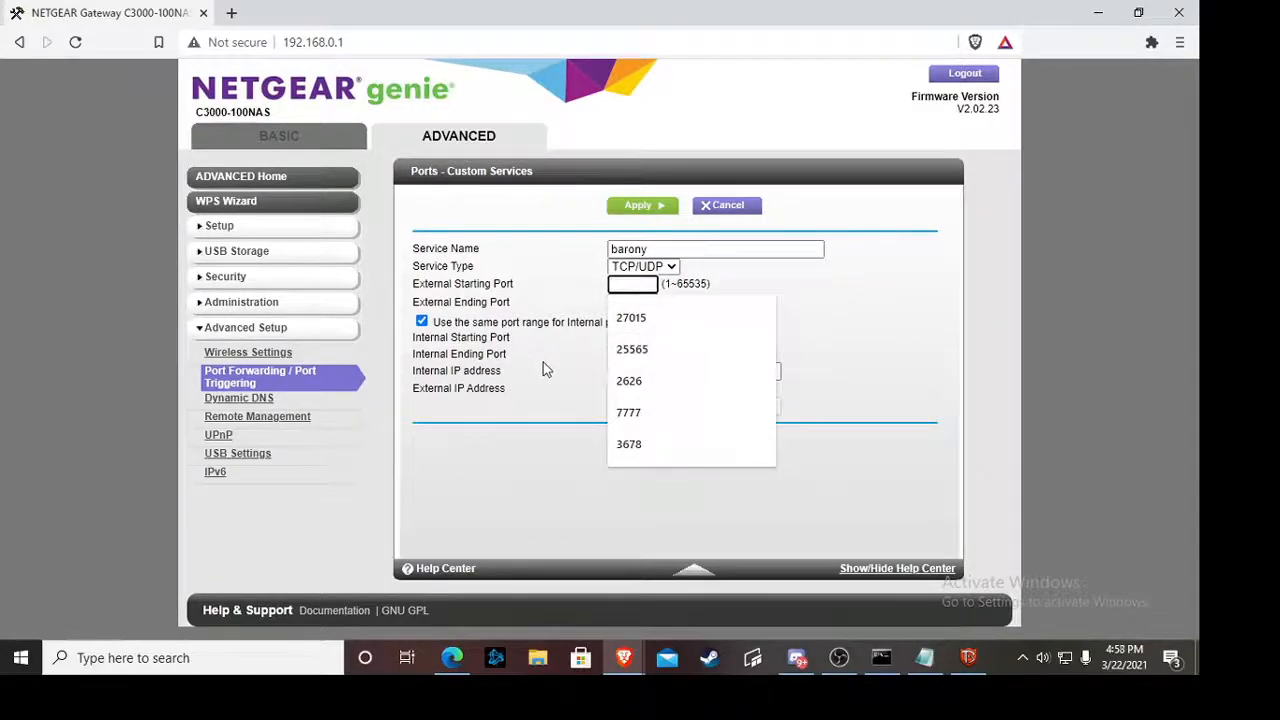
Set the external starting and ending ports to 25565, keeping the same internal range
click(640, 350)
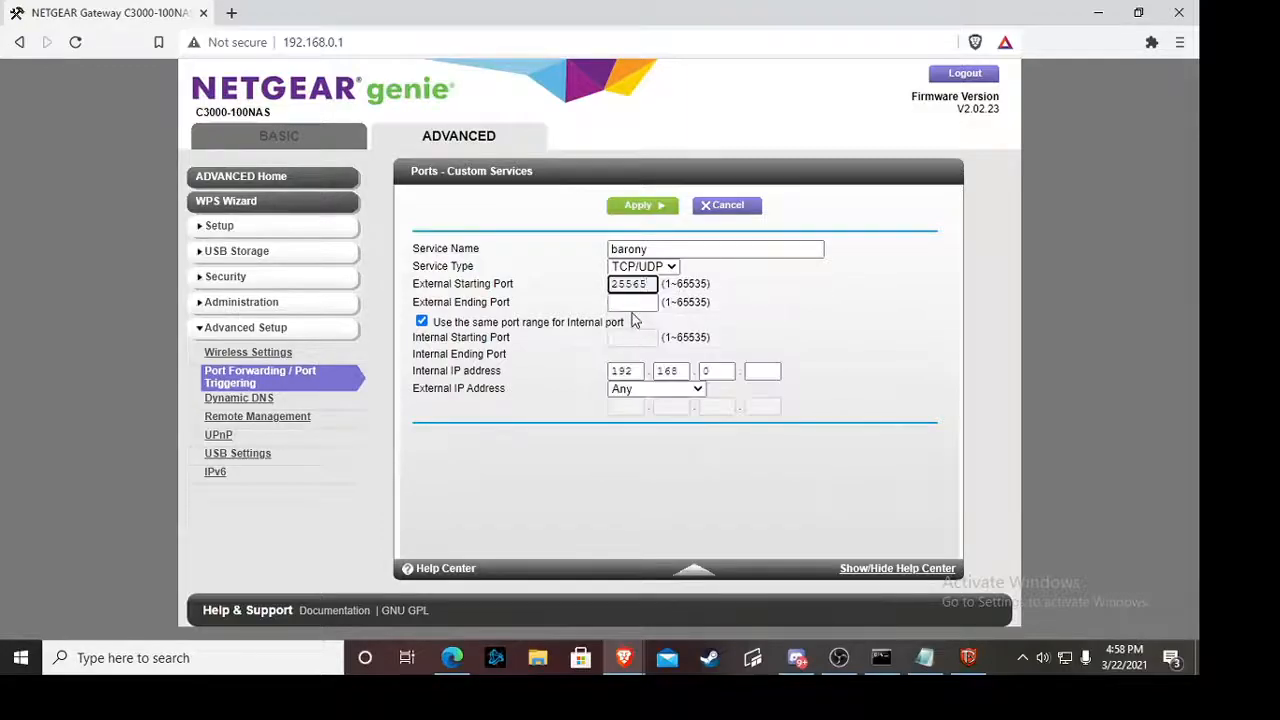
click(632, 302)
text(25565)
click(640, 337)
click(724, 316)
click(880, 657)
click(290, 354)
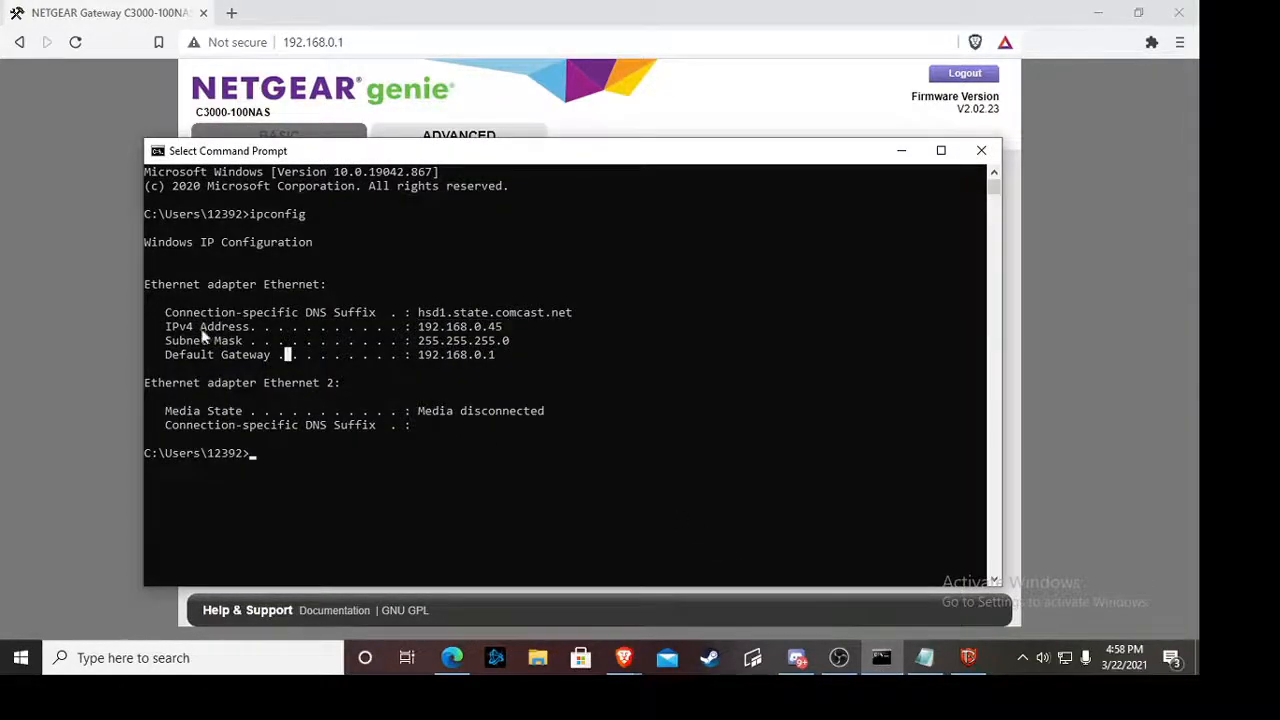
drag(252, 214, 290, 214)
drag(166, 326, 250, 327)
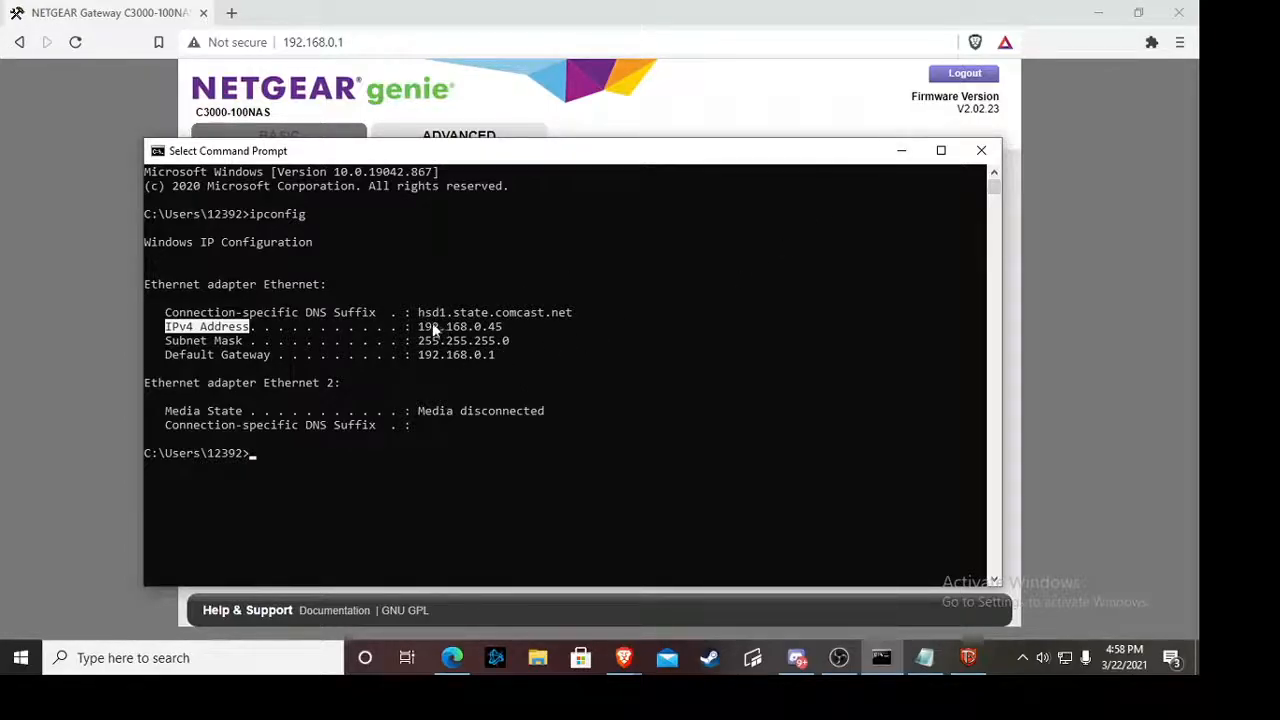
drag(400, 326, 535, 326)
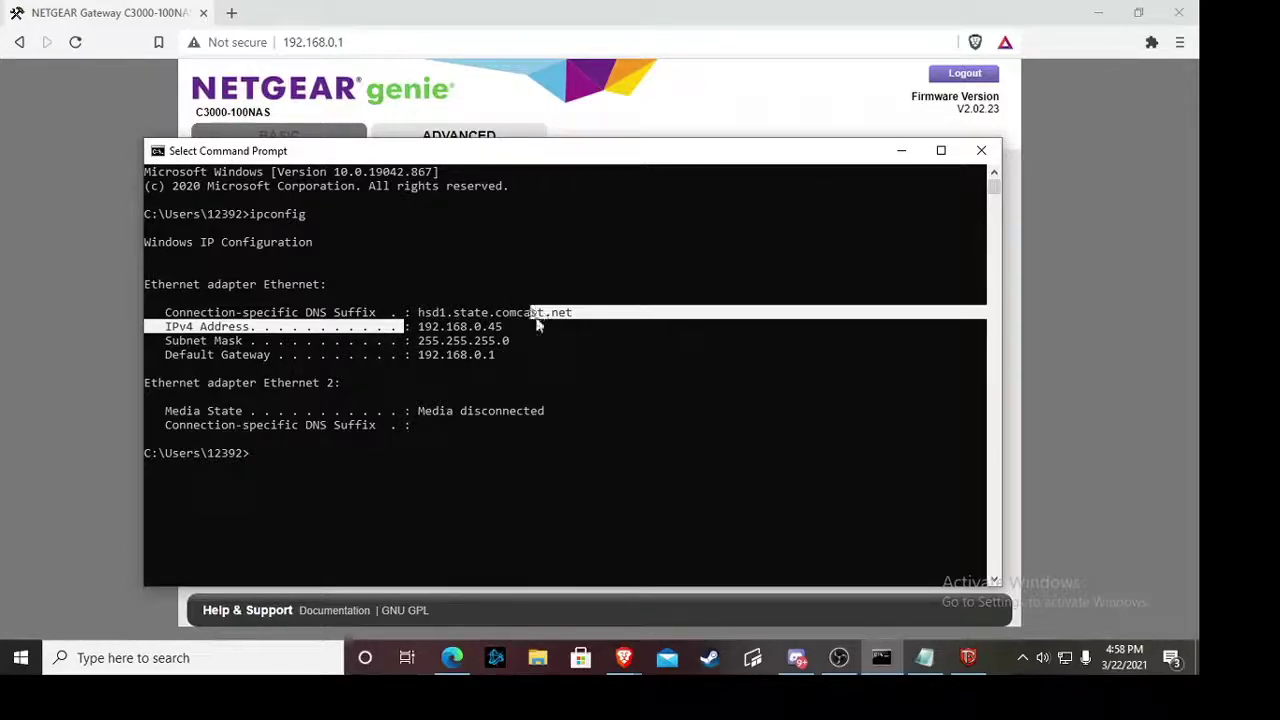
Set the internal IP's last octet to 45 and apply the barony forwarding rule
click(899, 150)
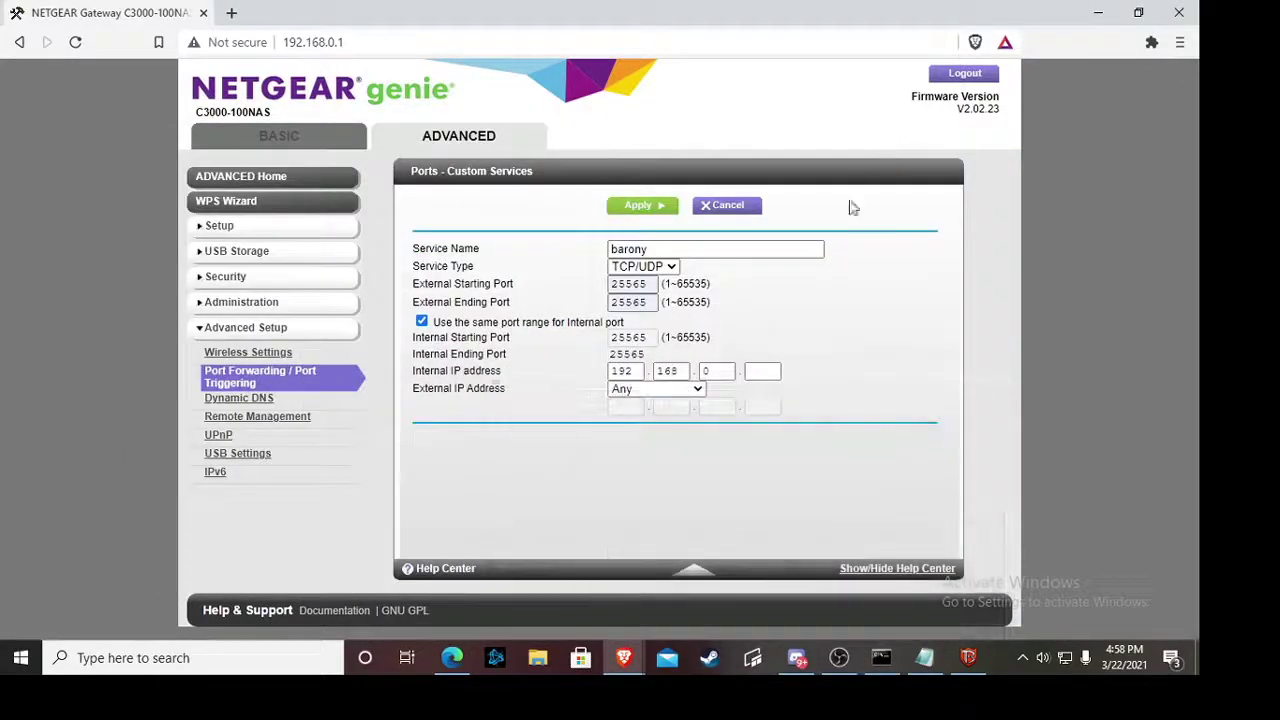
click(769, 371)
click(760, 404)
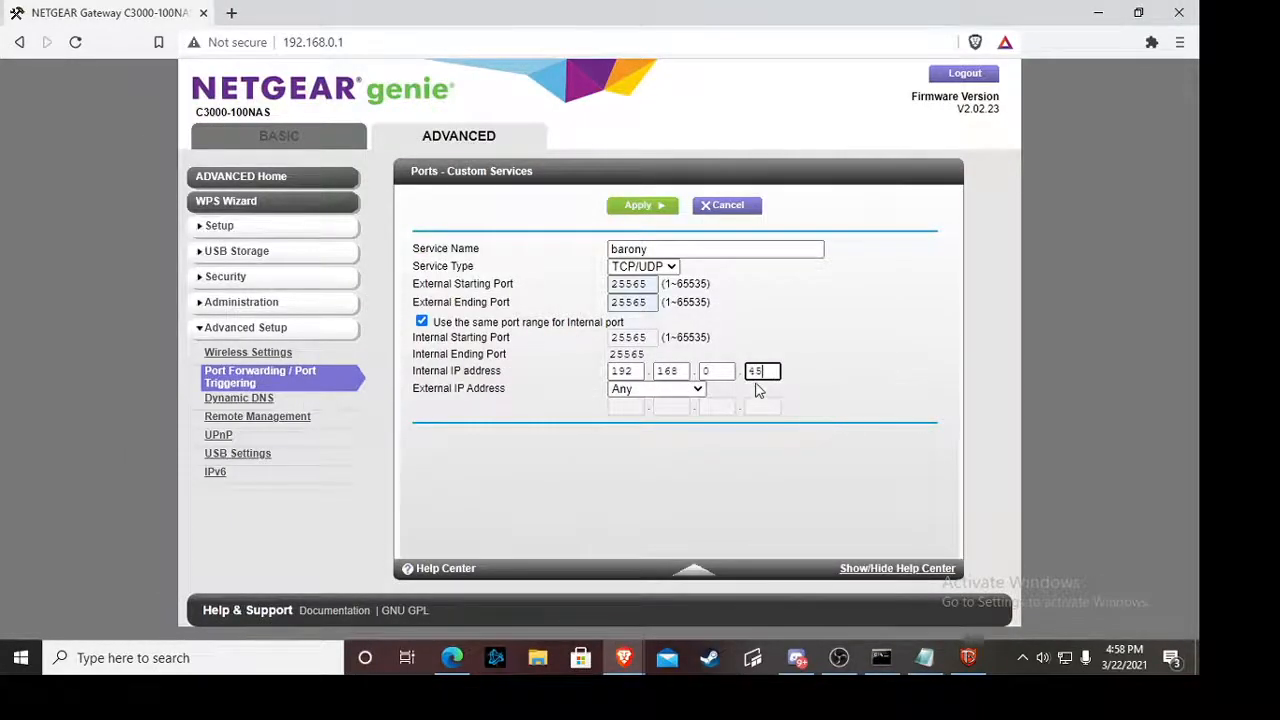
click(559, 425)
double_click(760, 371)
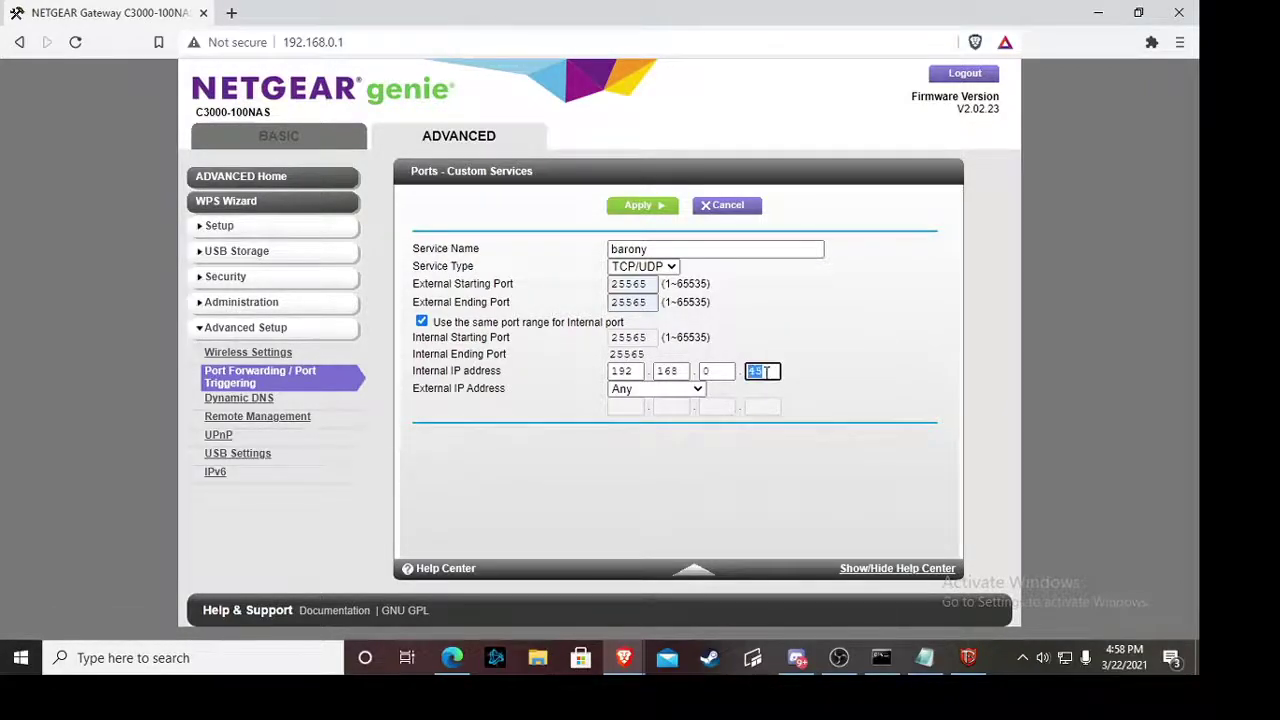
click(642, 206)
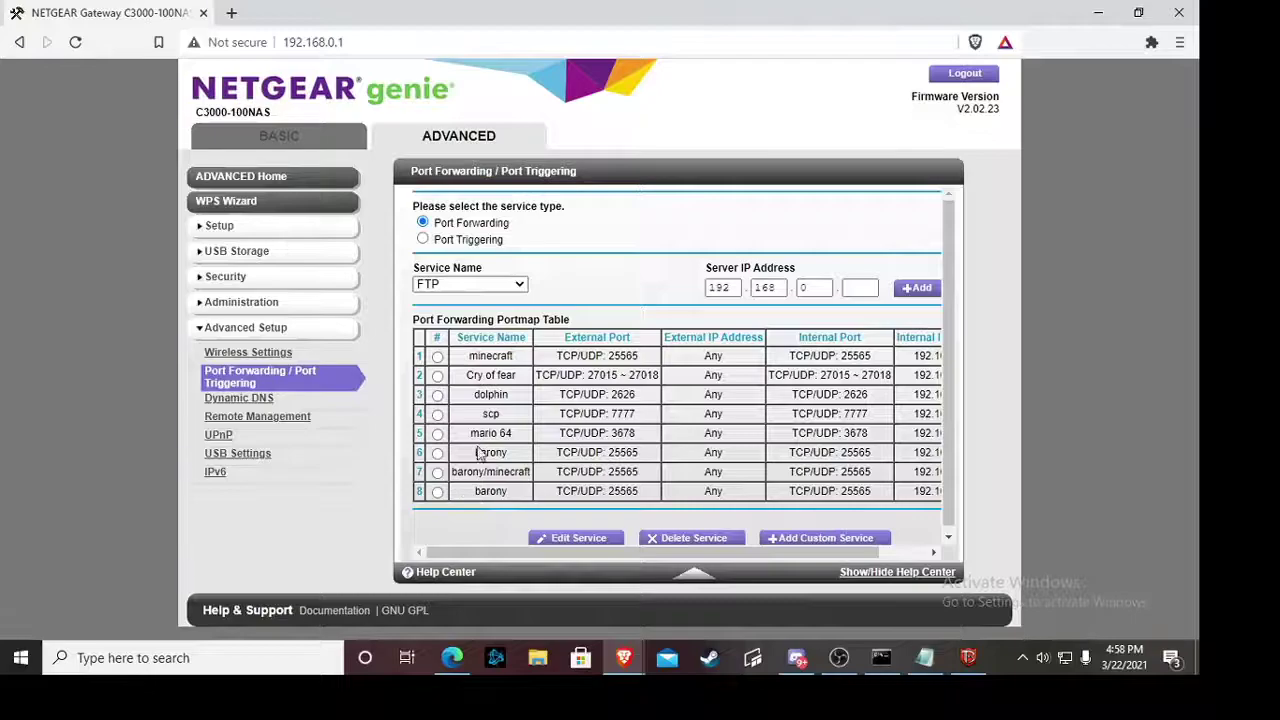
Delete the duplicate barony forwarding rule from the port forwarding table
click(437, 491)
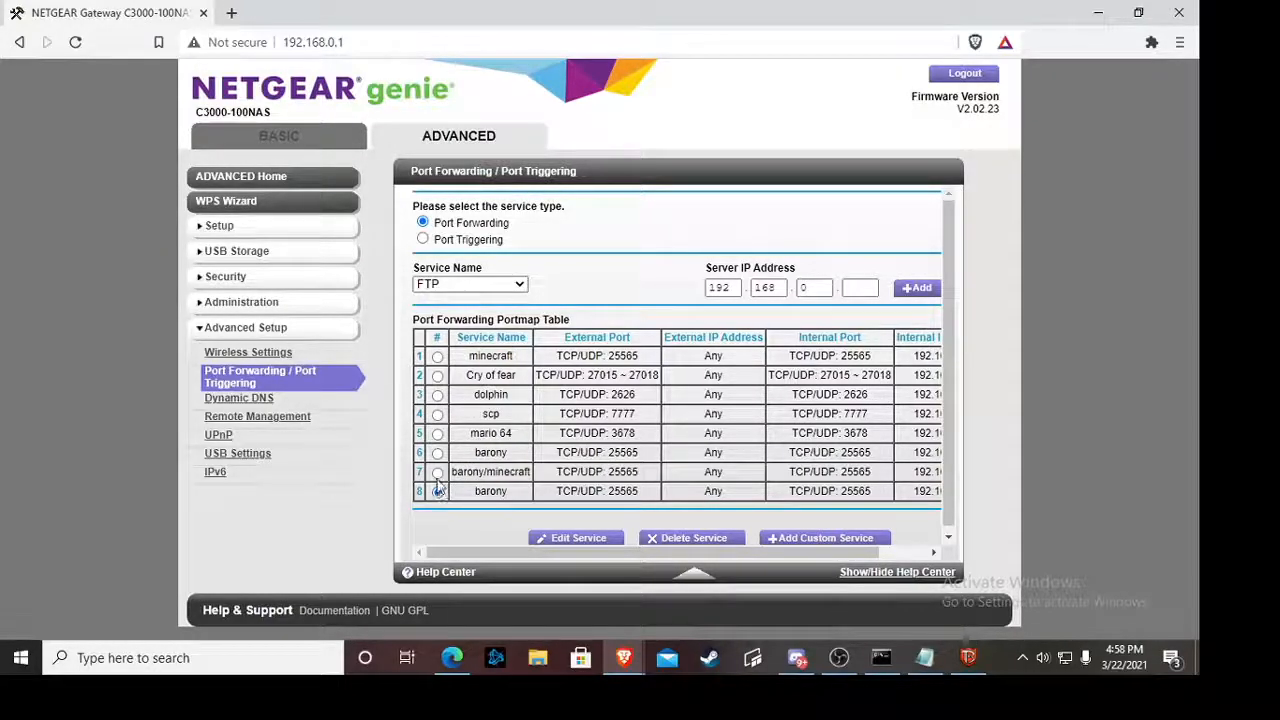
click(437, 472)
click(690, 538)
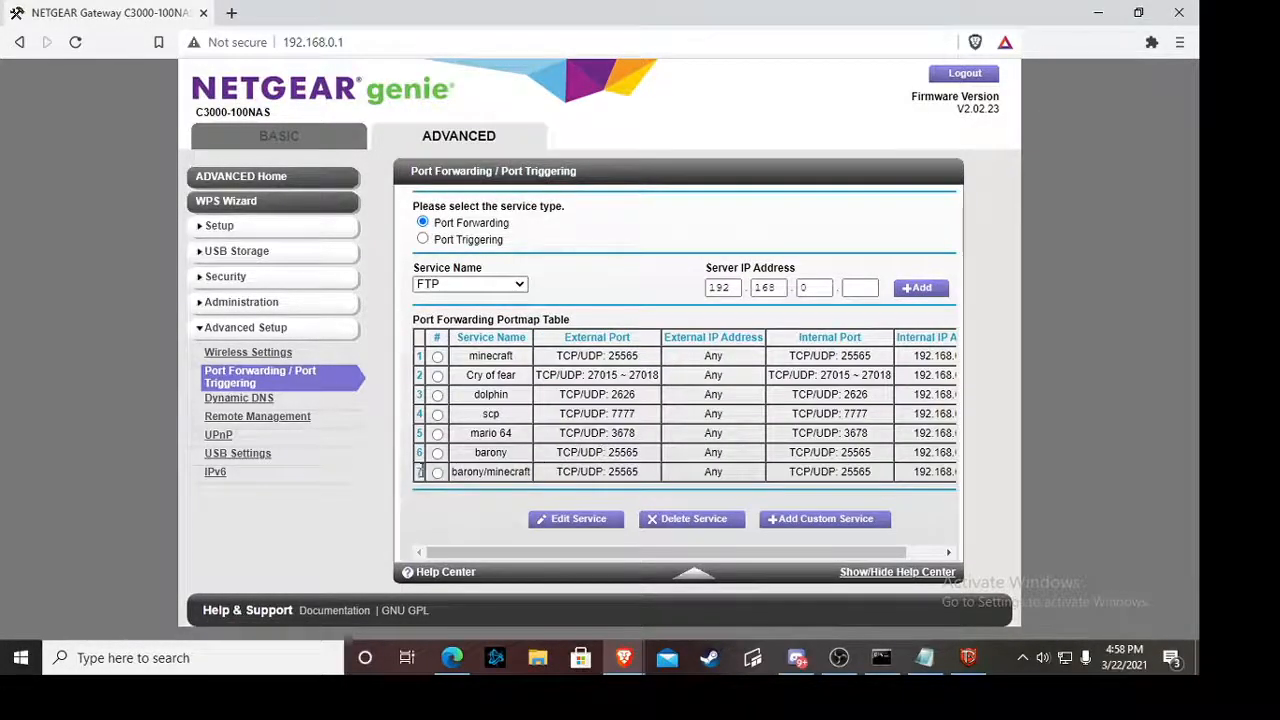
Delete the row 7 barony/minecraft rule, leaving six rules, and close the browser
click(437, 472)
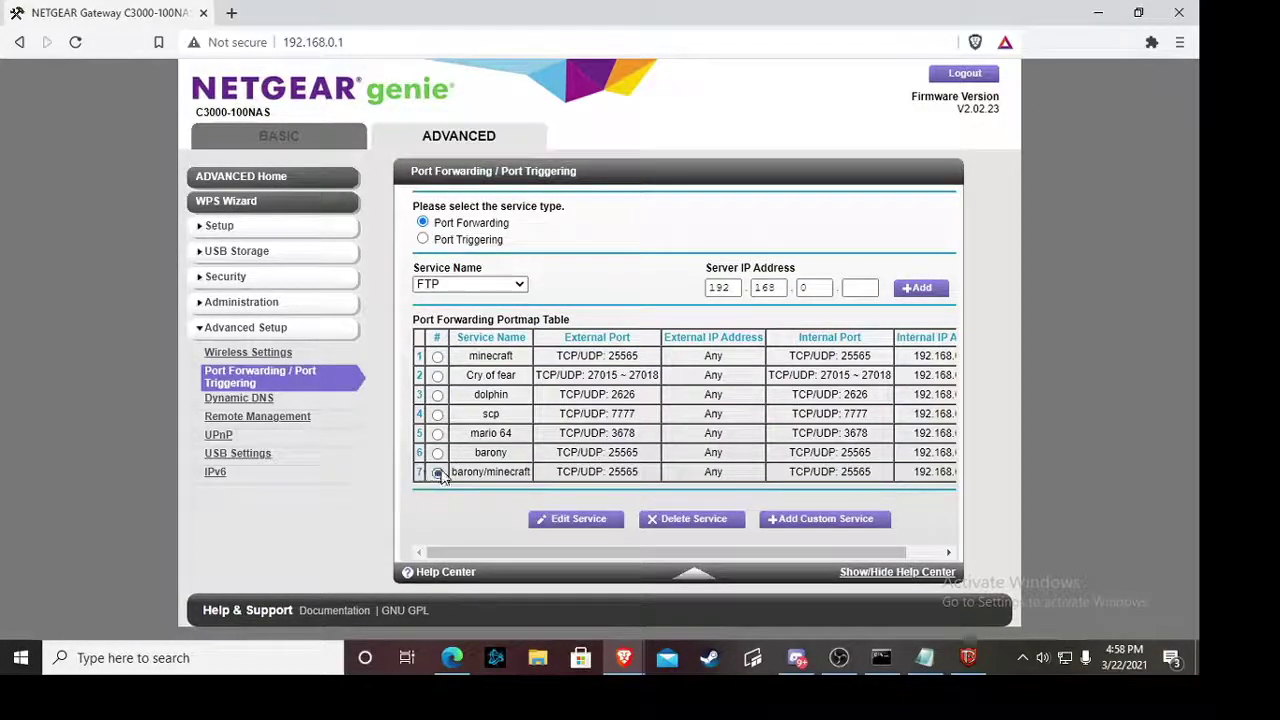
click(680, 518)
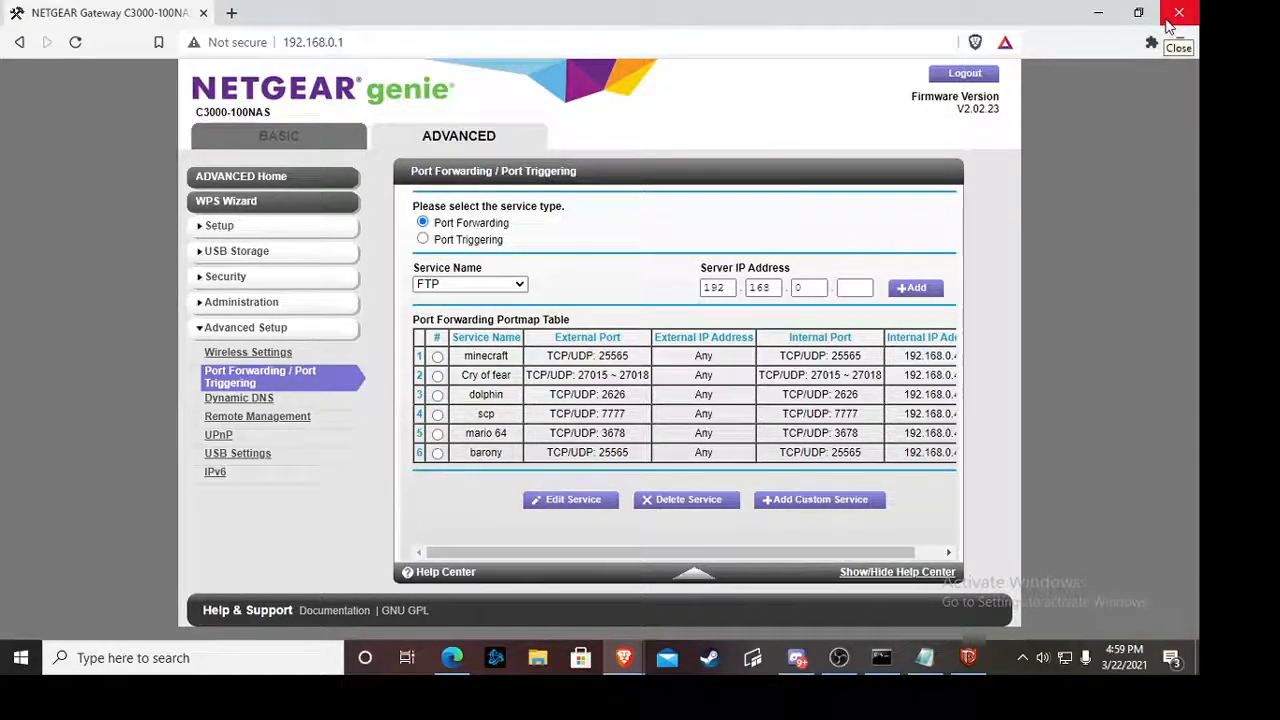
click(1178, 12)
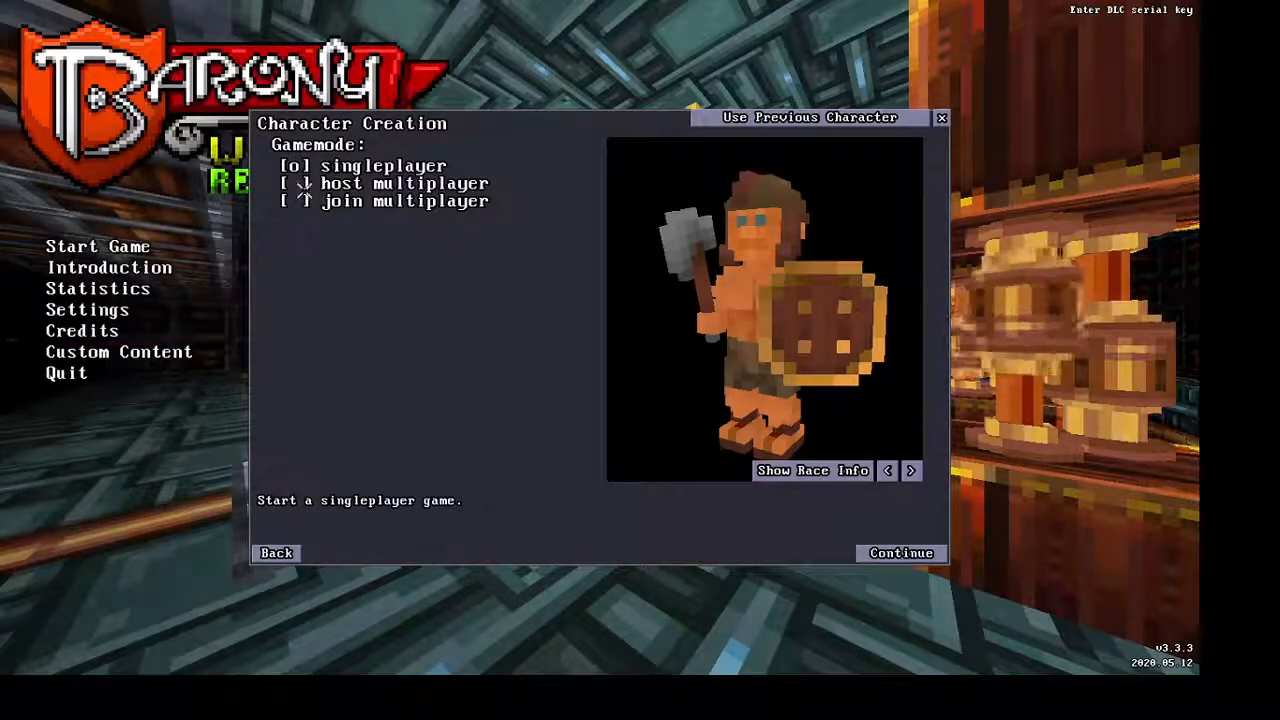
Host a Barony multiplayer lobby on port 25565, then disconnect back to the menu
click(296, 184)
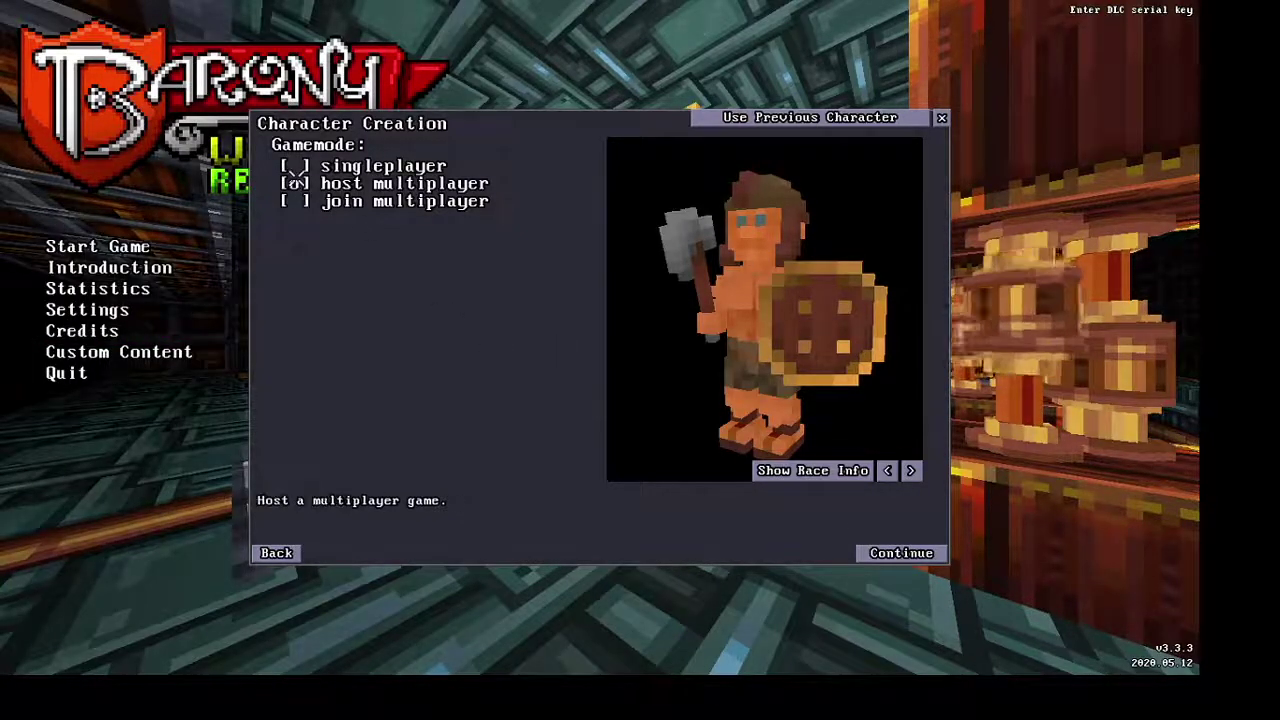
click(900, 553)
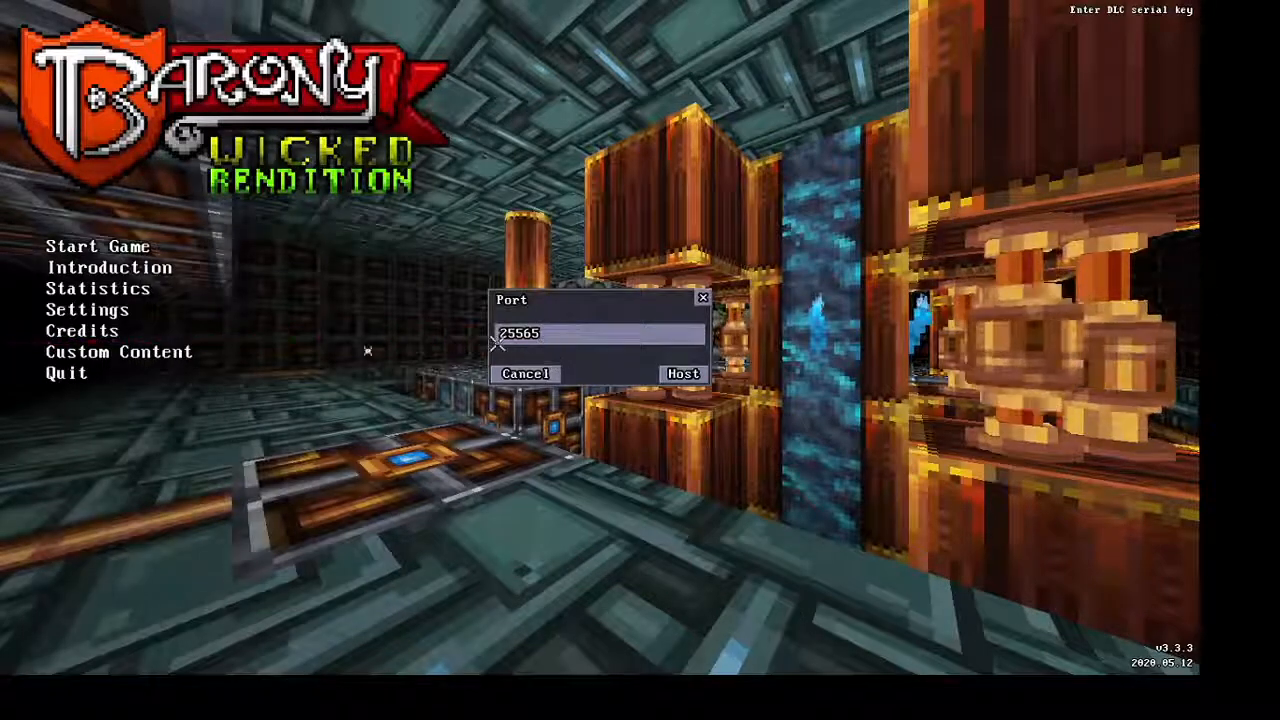
click(680, 374)
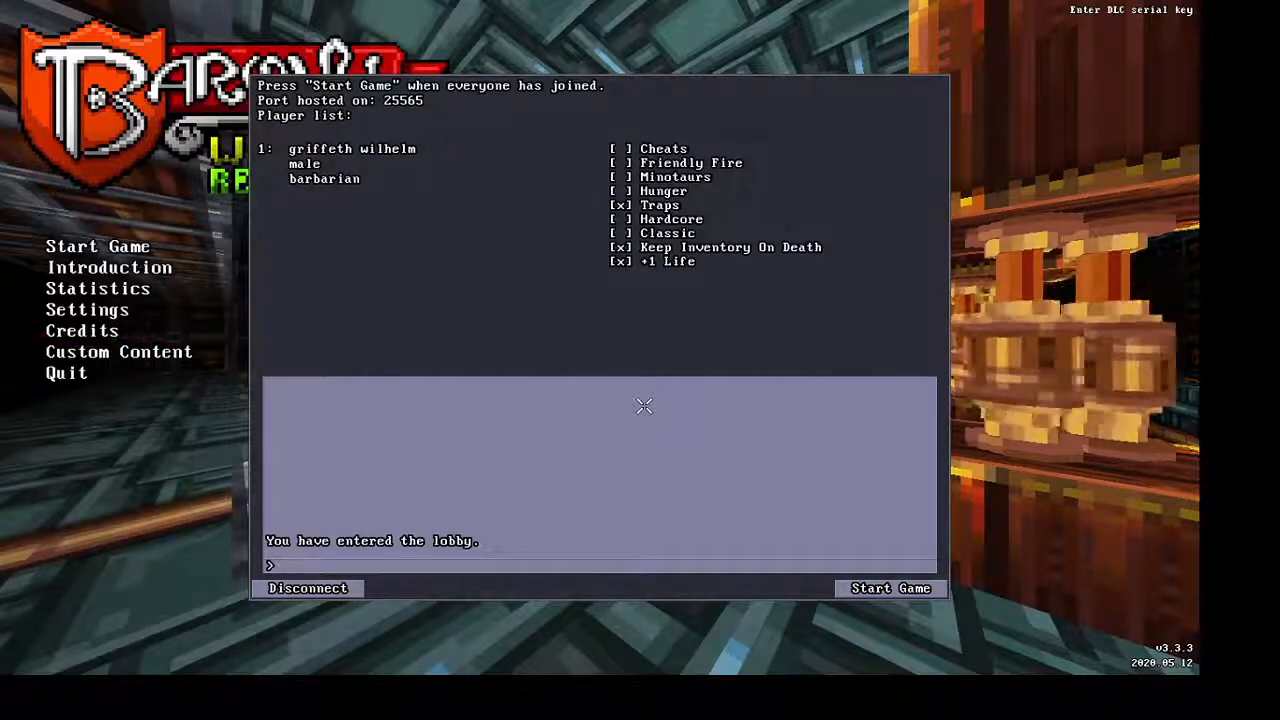
click(308, 588)
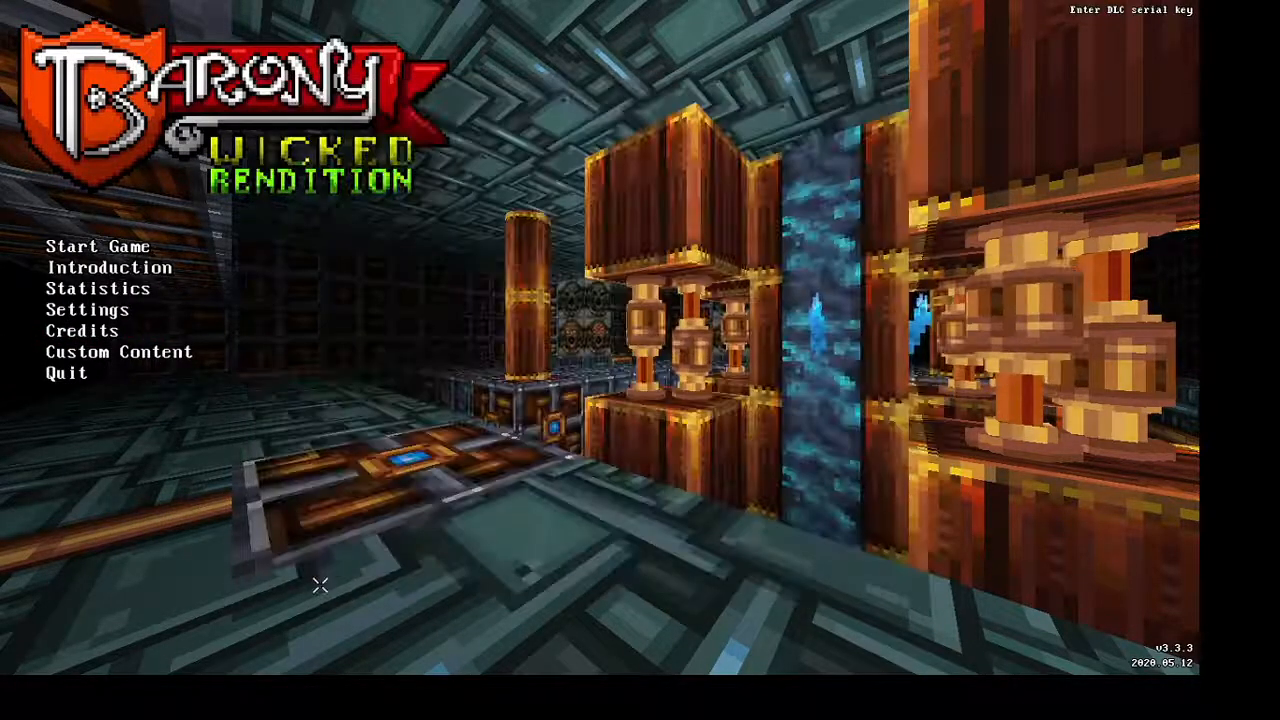
Start a new game keeping the barbarian class and default character name
click(105, 246)
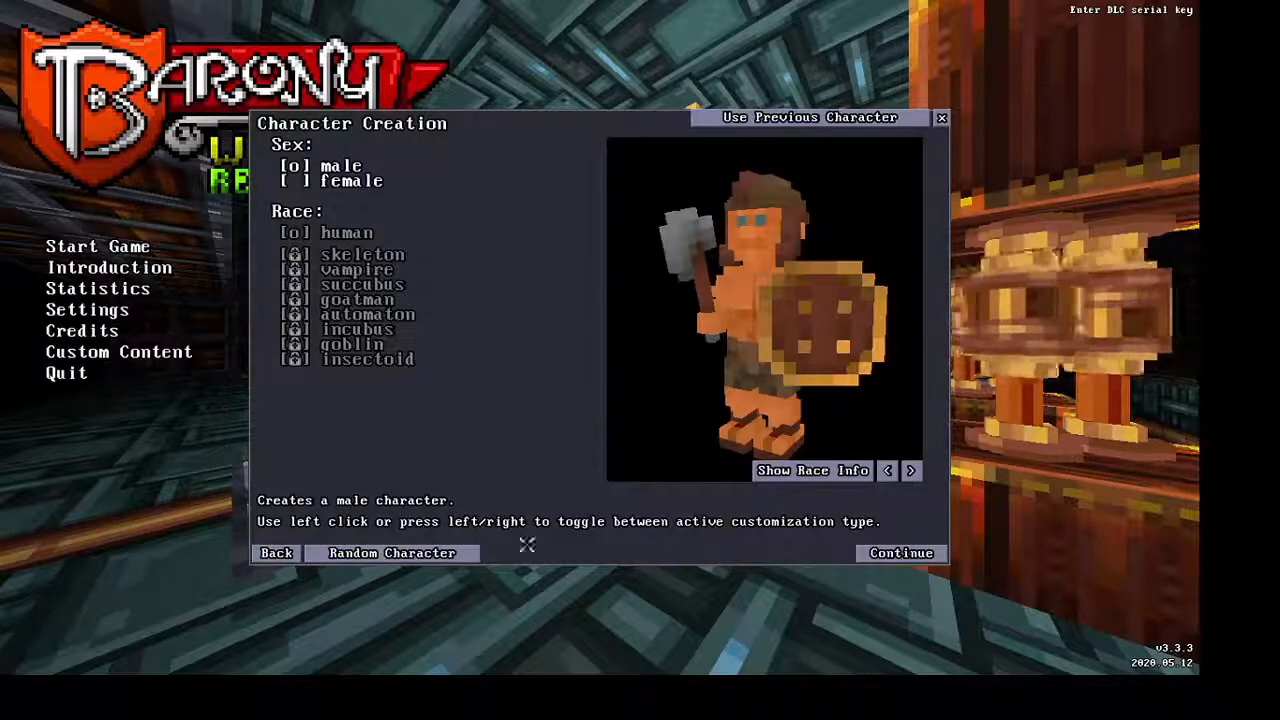
click(905, 552)
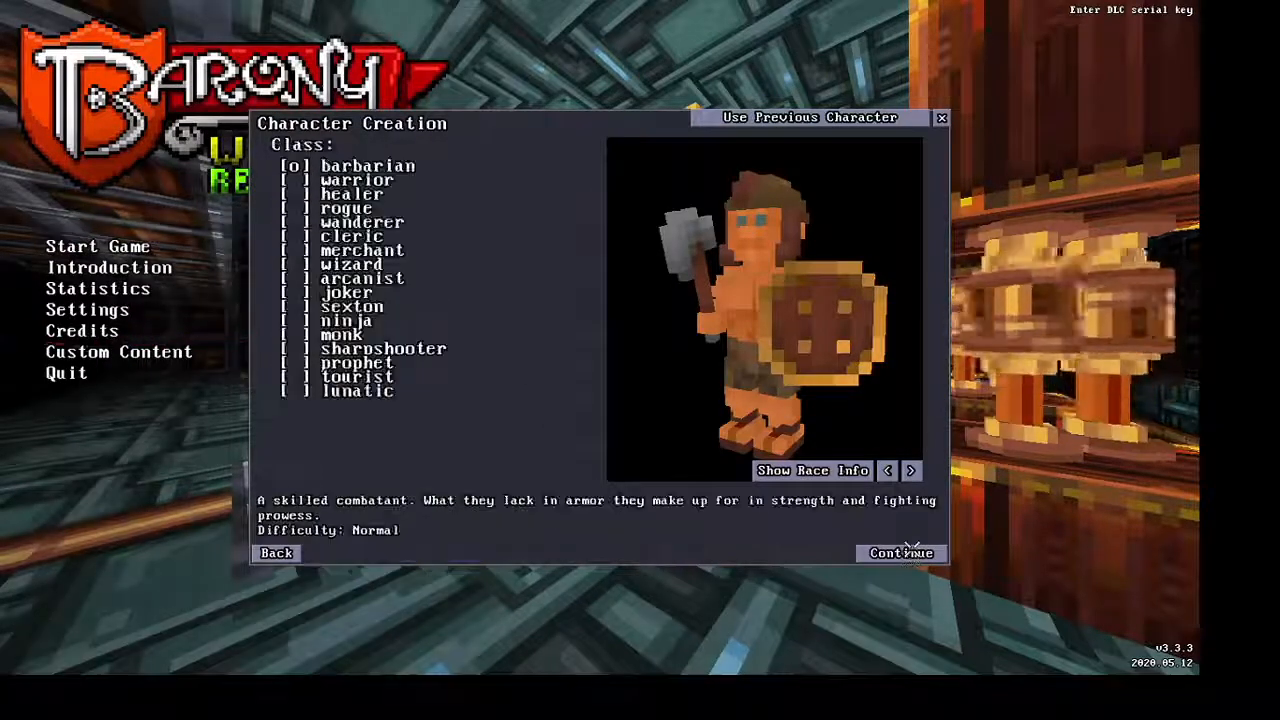
click(905, 552)
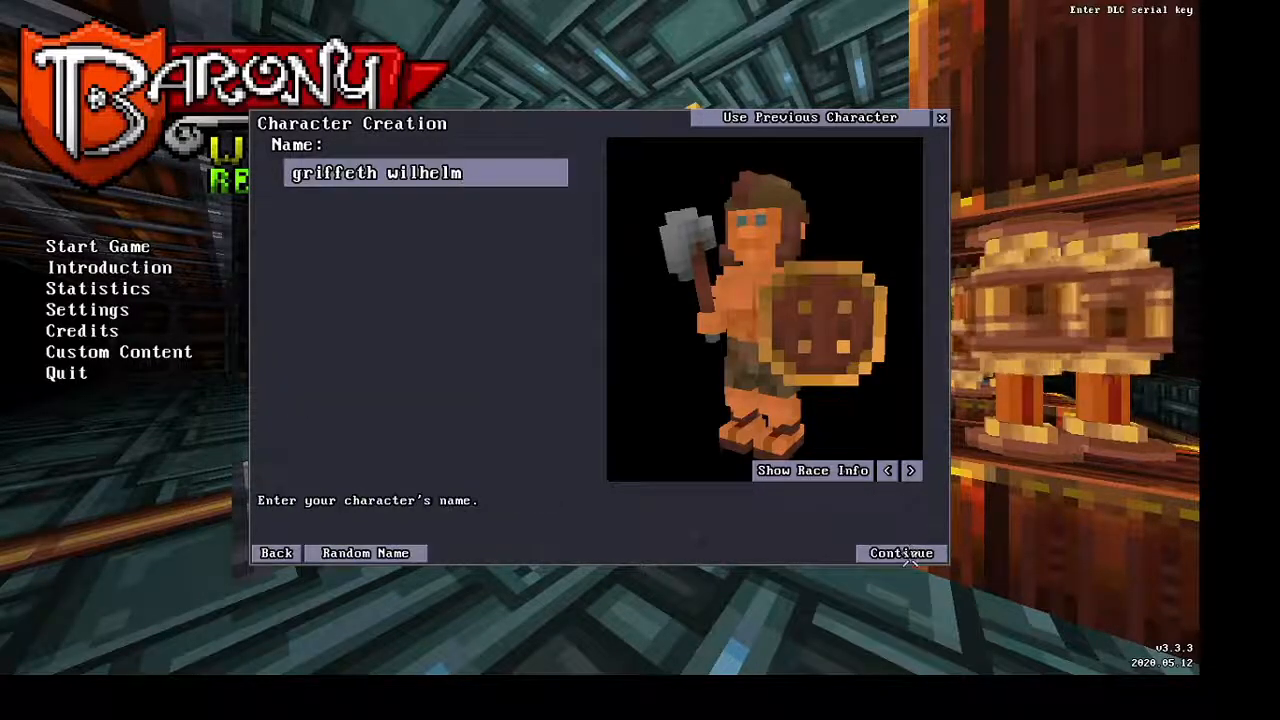
click(905, 552)
Choose join multiplayer so the Address:Port prompt appears
click(300, 184)
click(300, 201)
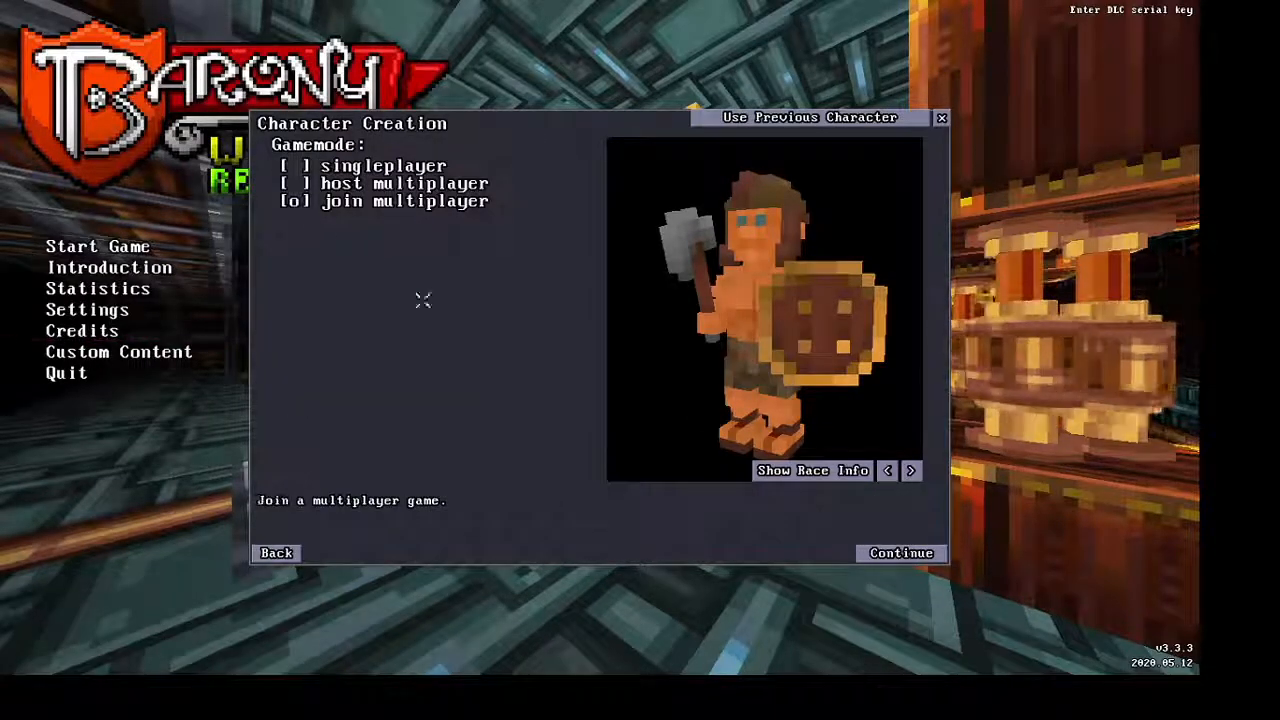
click(902, 552)
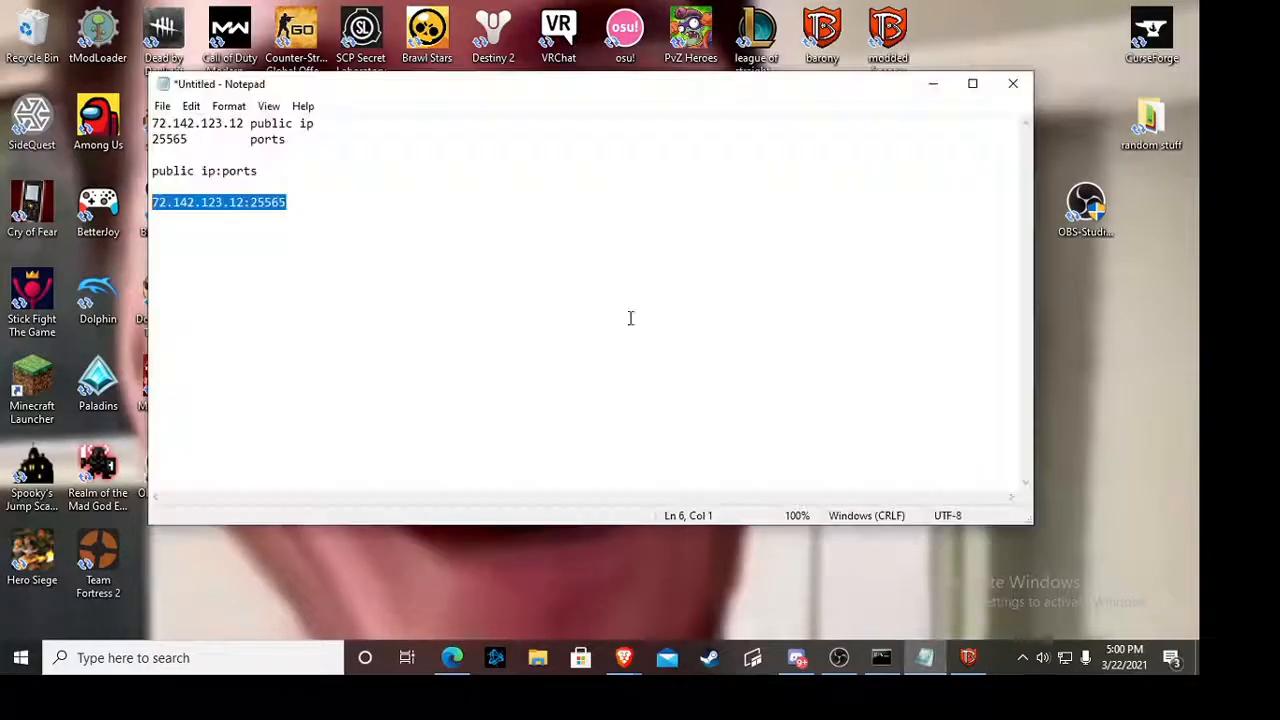
click(270, 123)
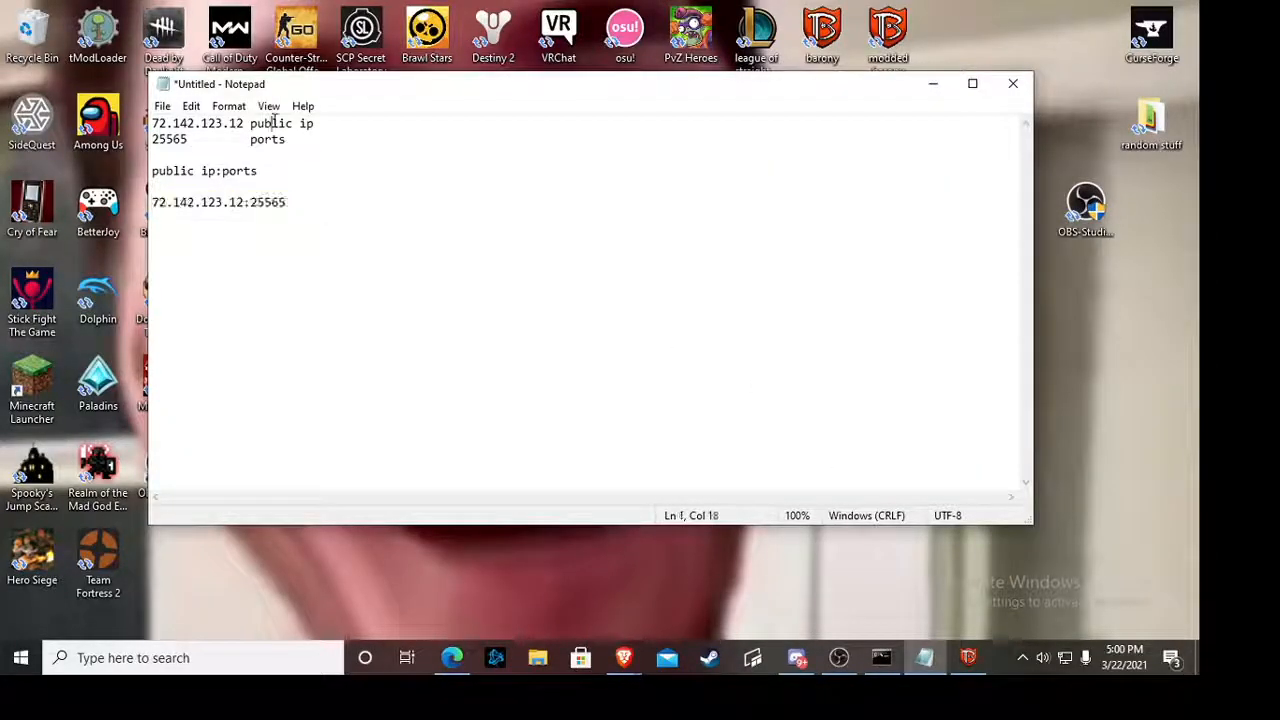
double_click(257, 123)
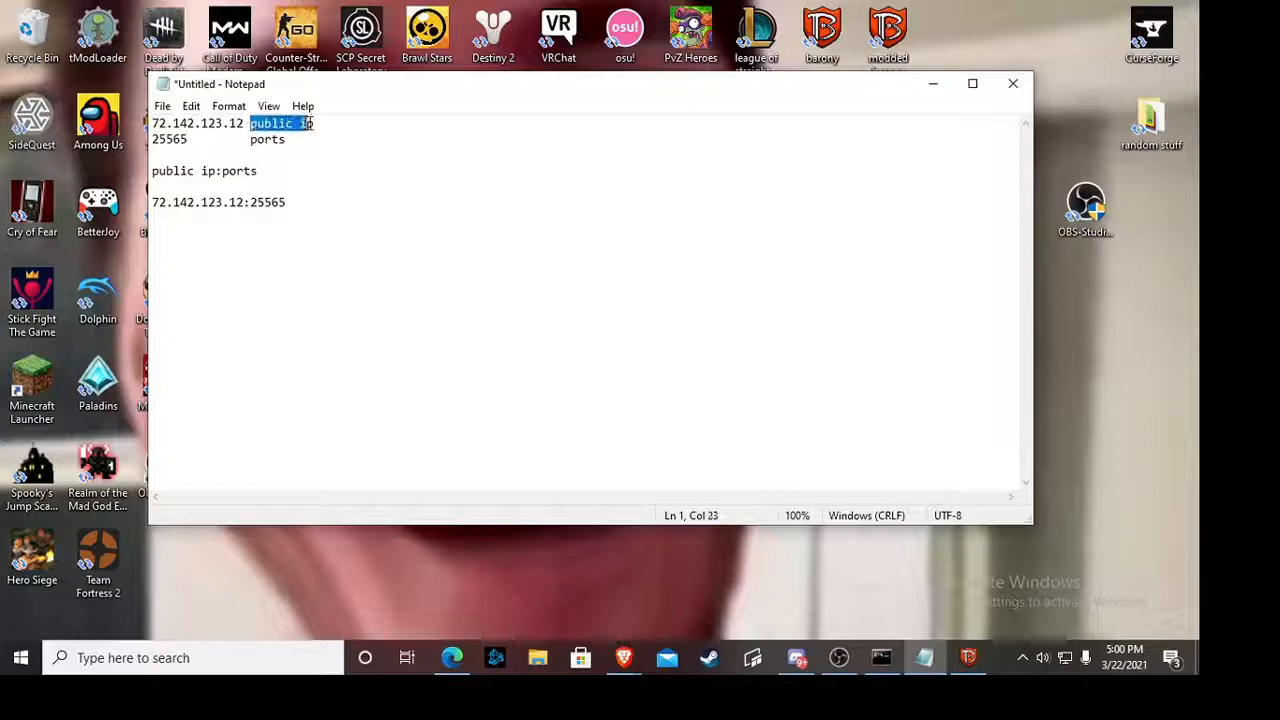
click(174, 123)
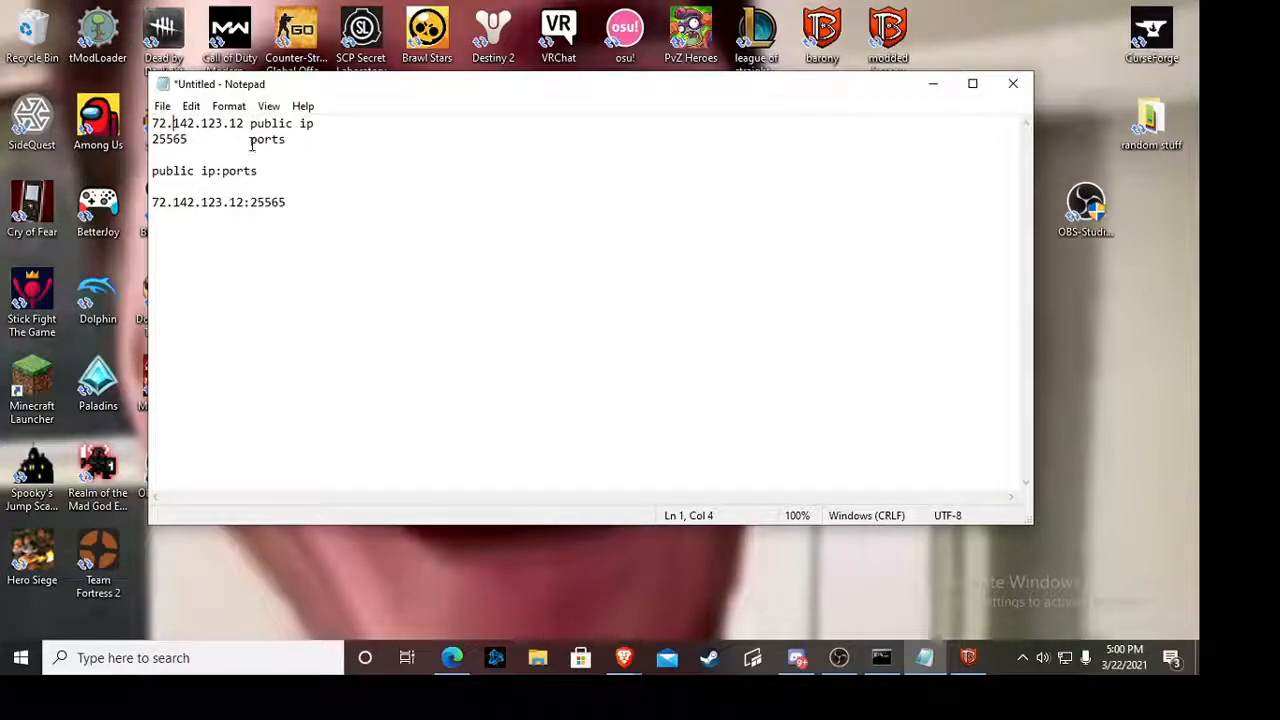
drag(152, 171, 258, 172)
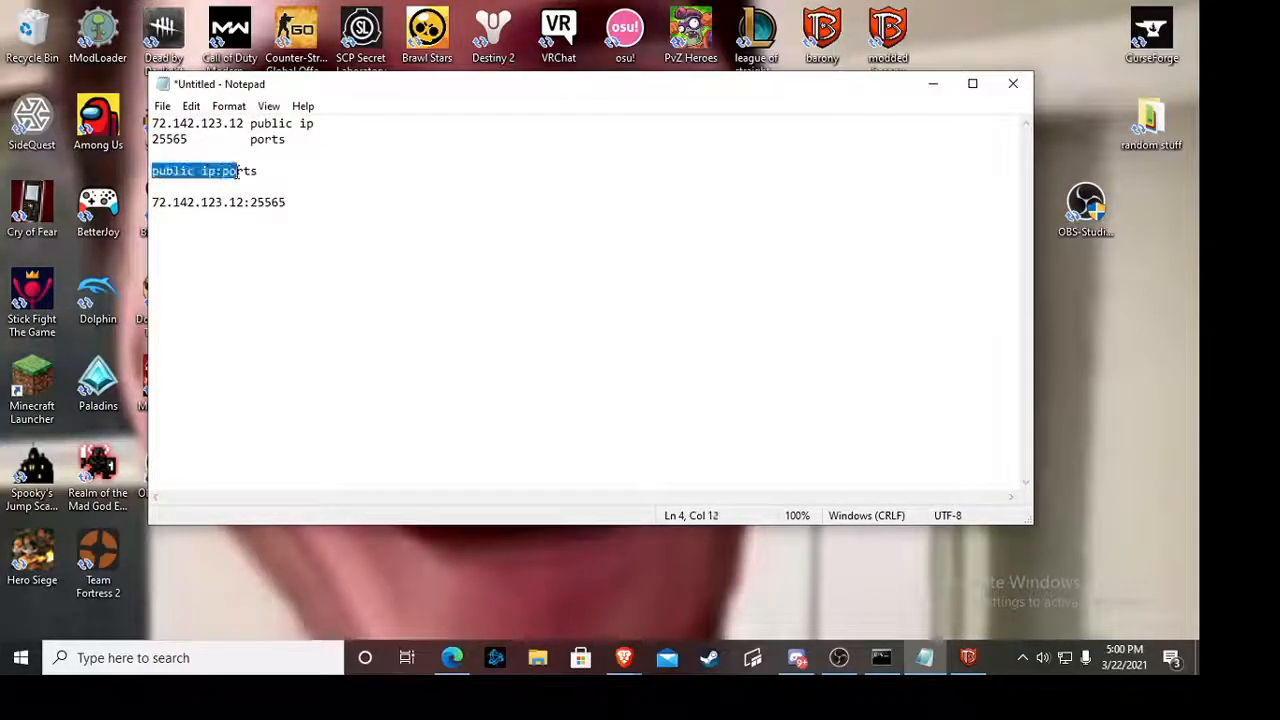
click(443, 200)
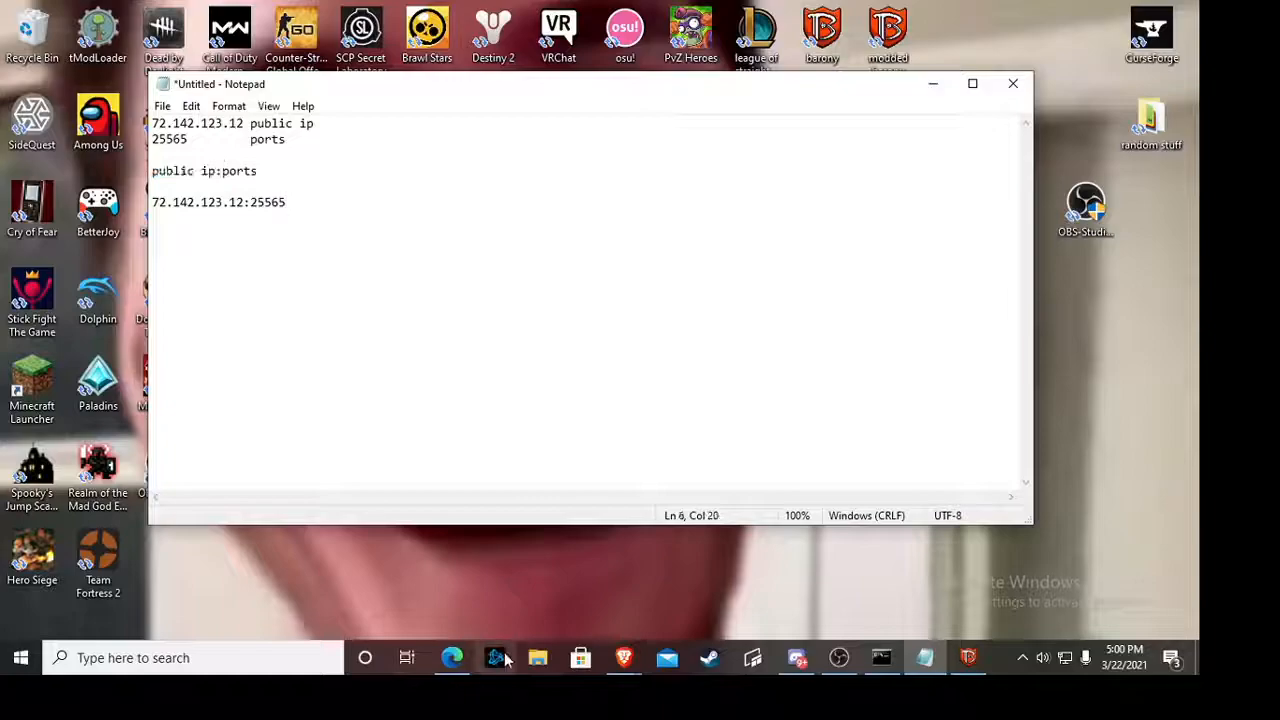
click(453, 657)
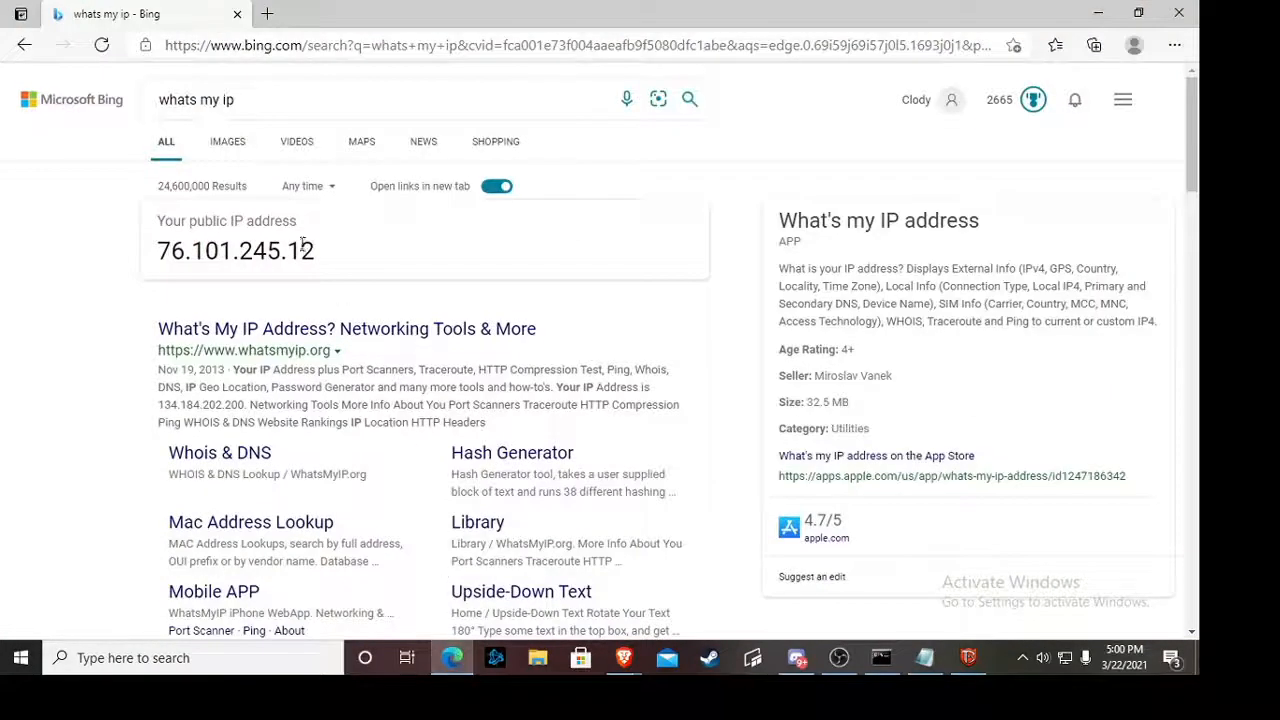
click(171, 100)
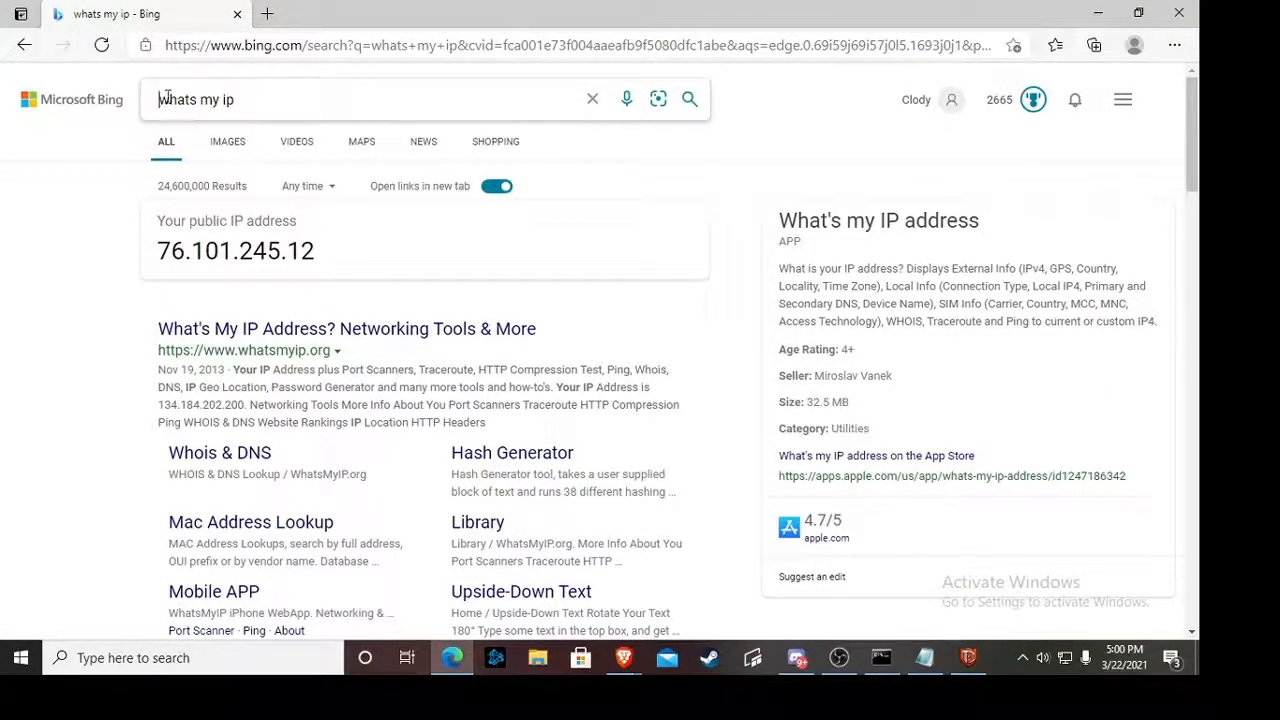
double_click(166, 99)
click(58, 222)
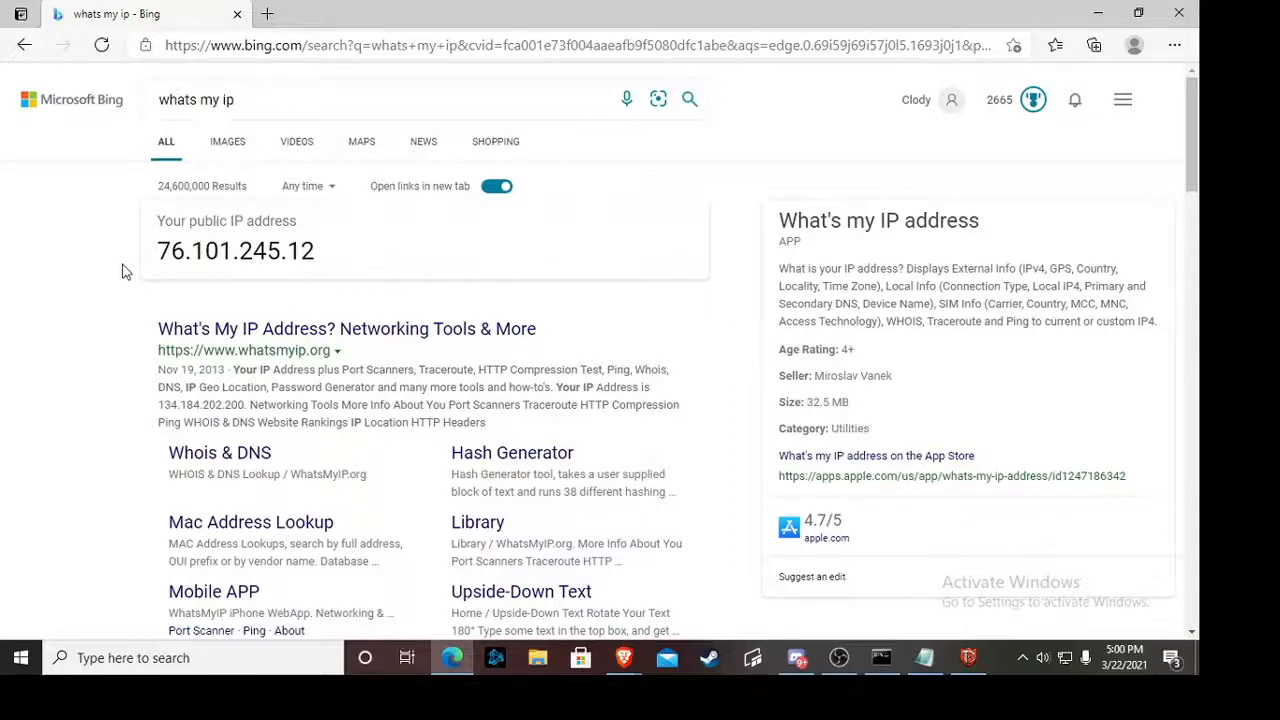
drag(125, 270, 389, 243)
click(389, 243)
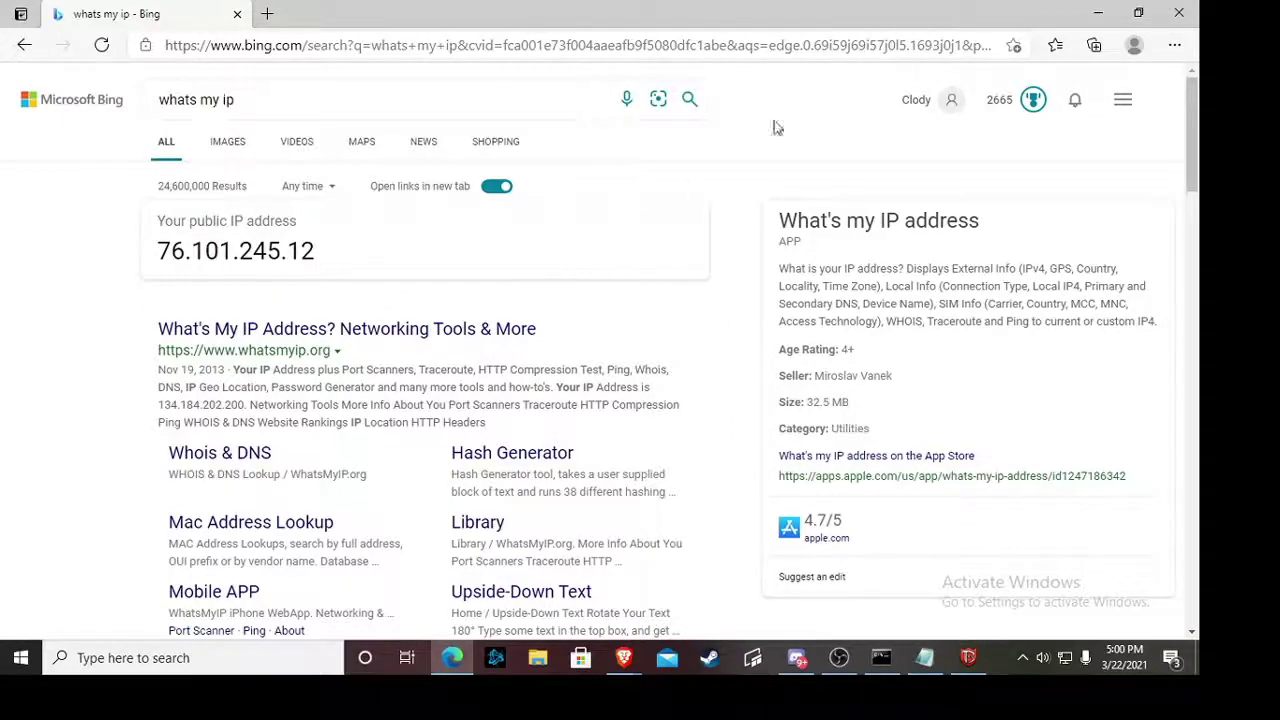
click(1101, 9)
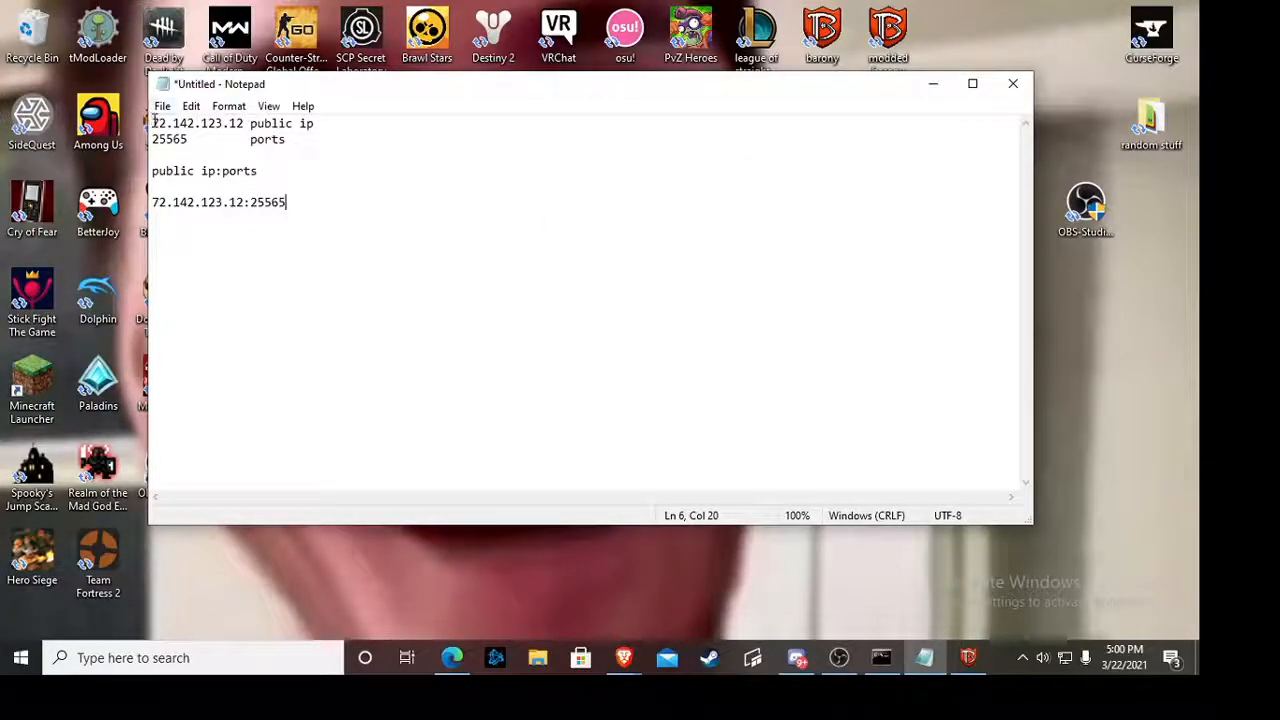
Highlight the IP 72.142.123.12 and the port 25565 lines of the note
drag(152, 123, 250, 123)
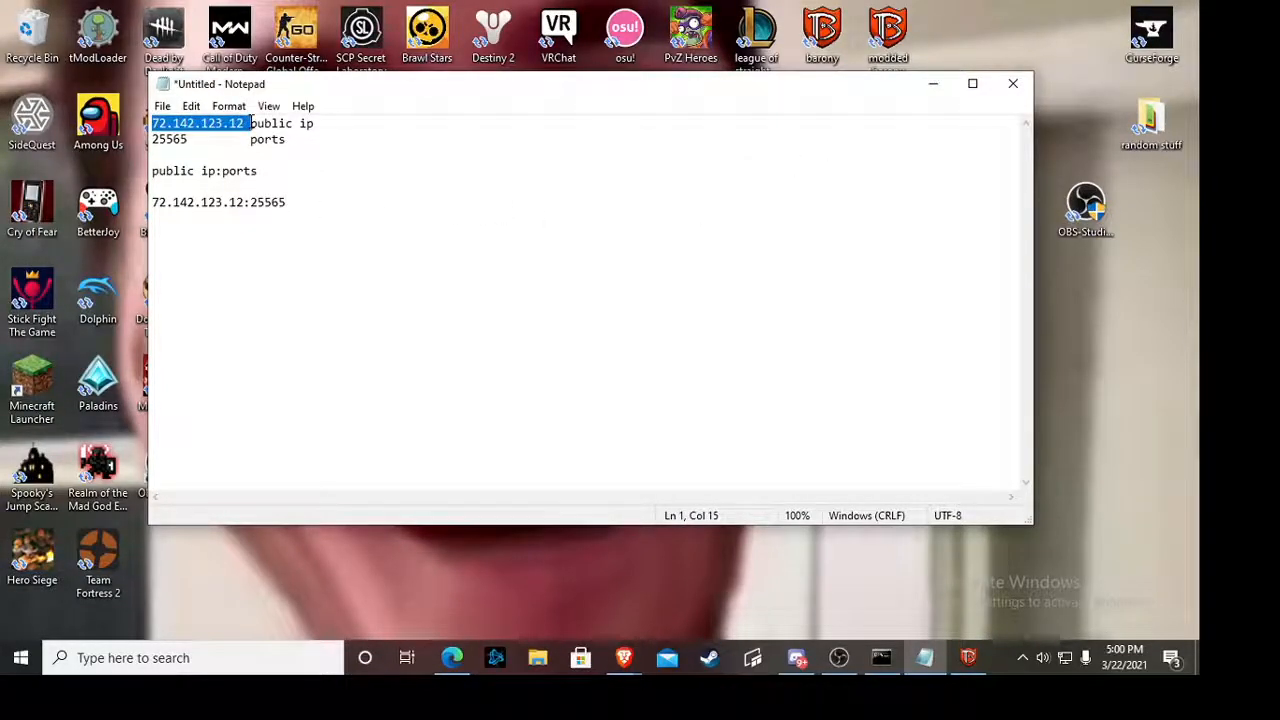
click(256, 123)
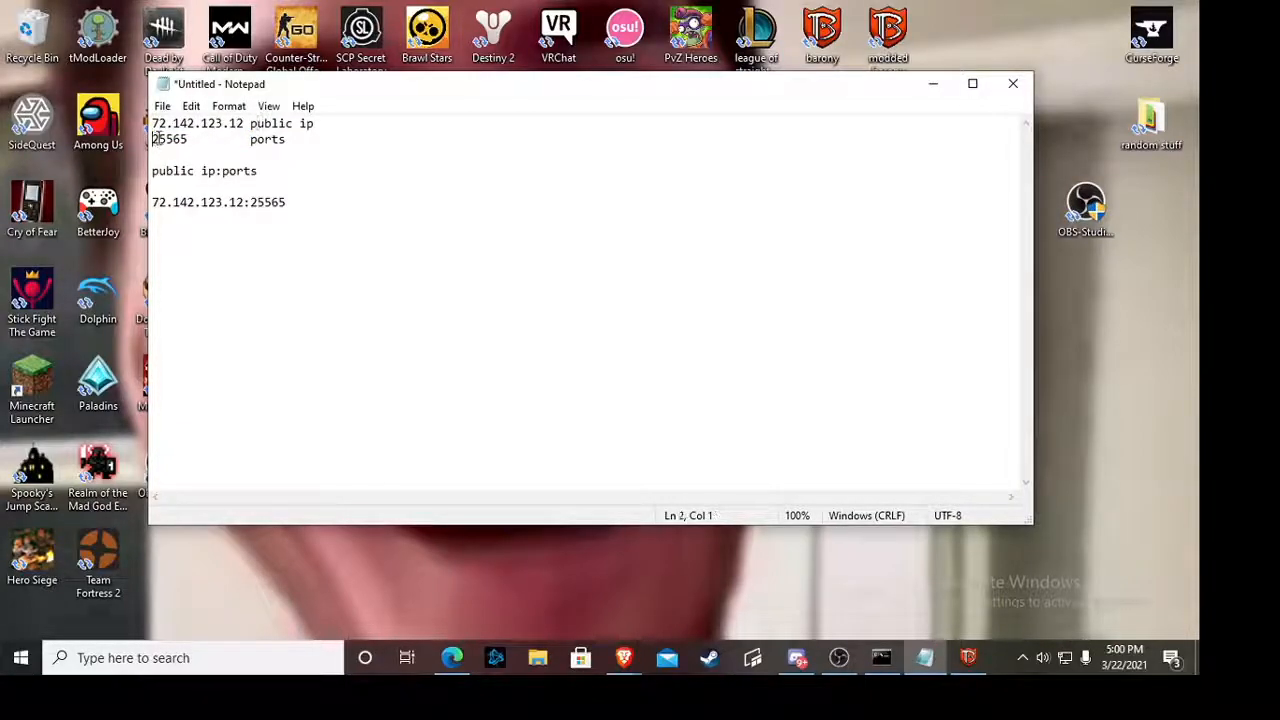
drag(250, 123, 315, 123)
double_click(165, 139)
click(187, 155)
drag(151, 170, 268, 171)
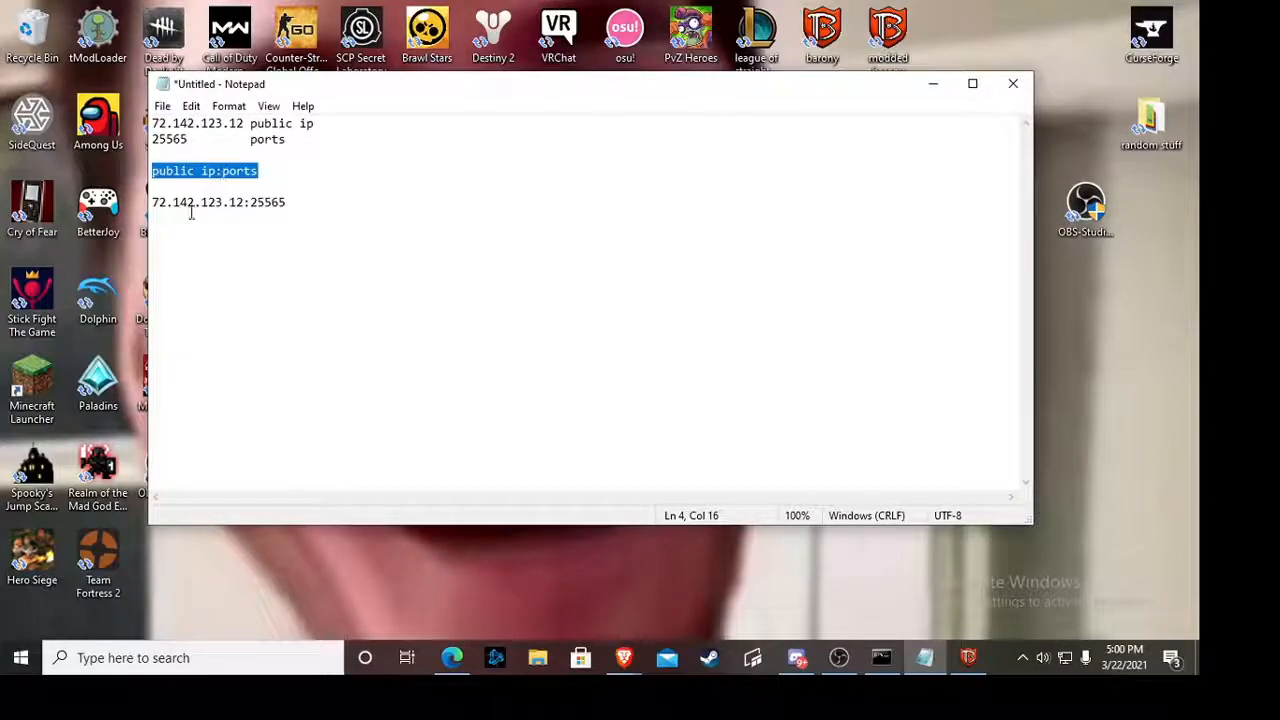
drag(152, 202, 290, 204)
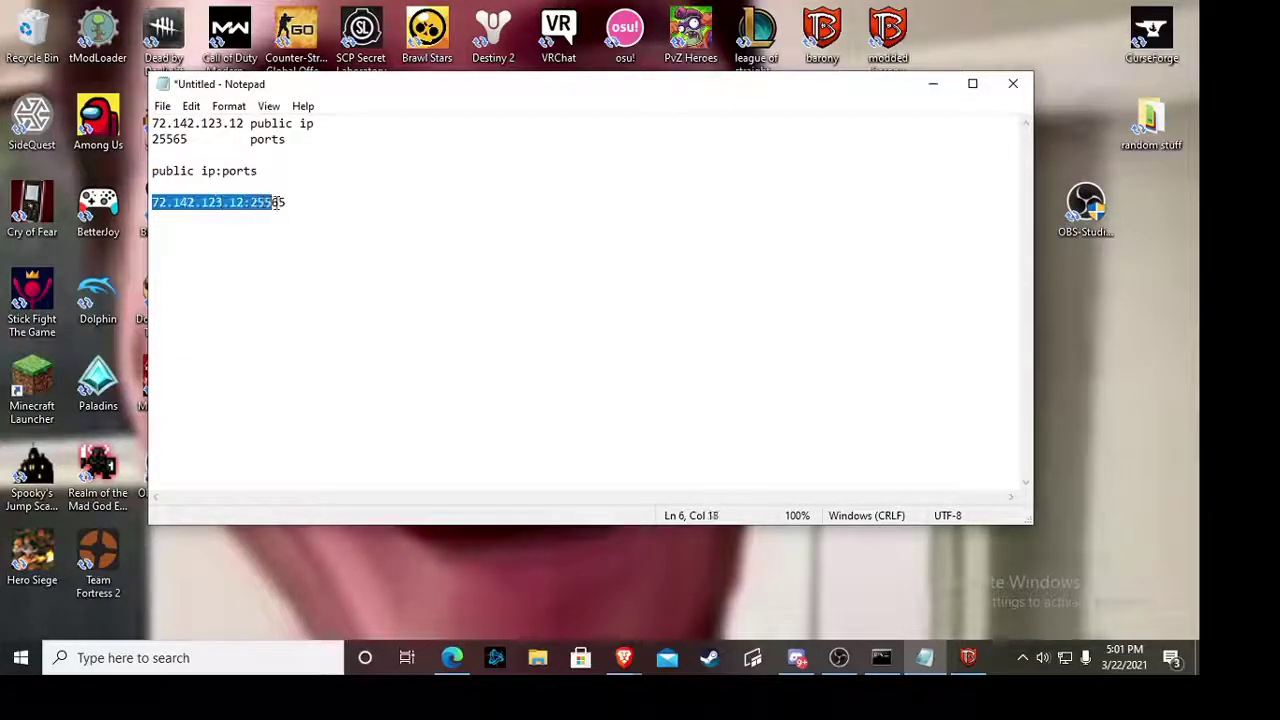
click(160, 202)
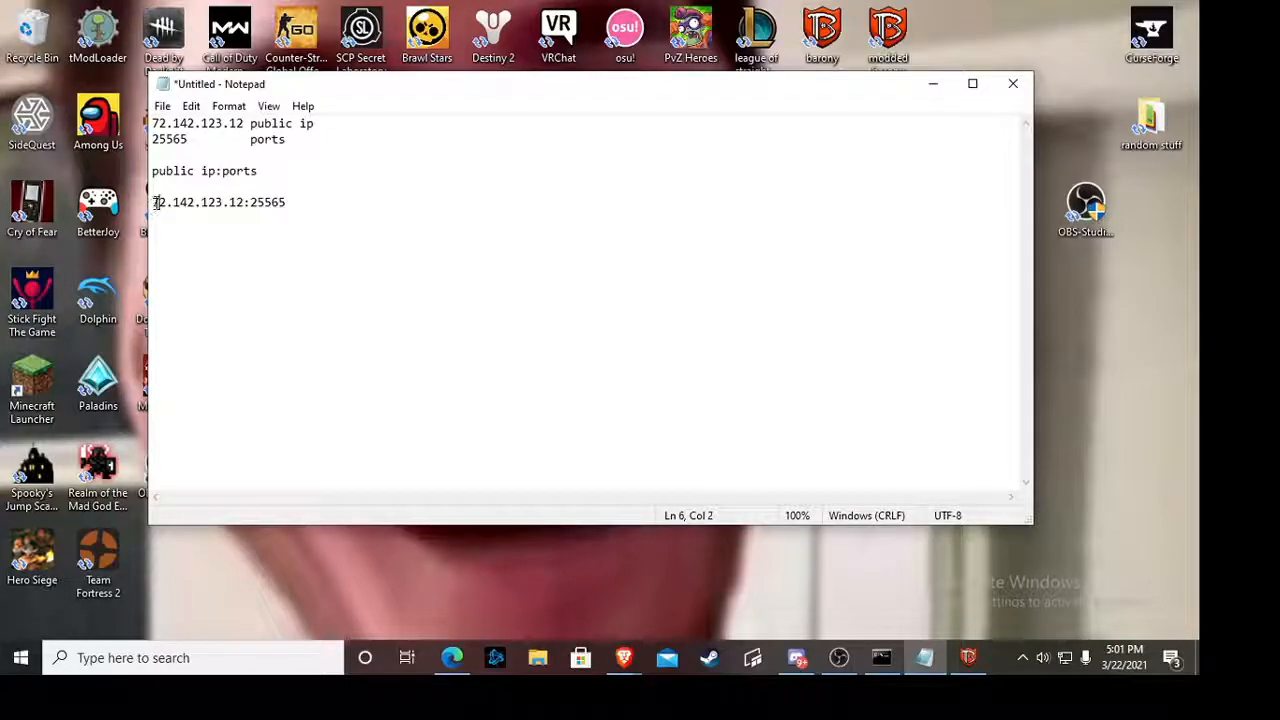
drag(152, 202, 298, 200)
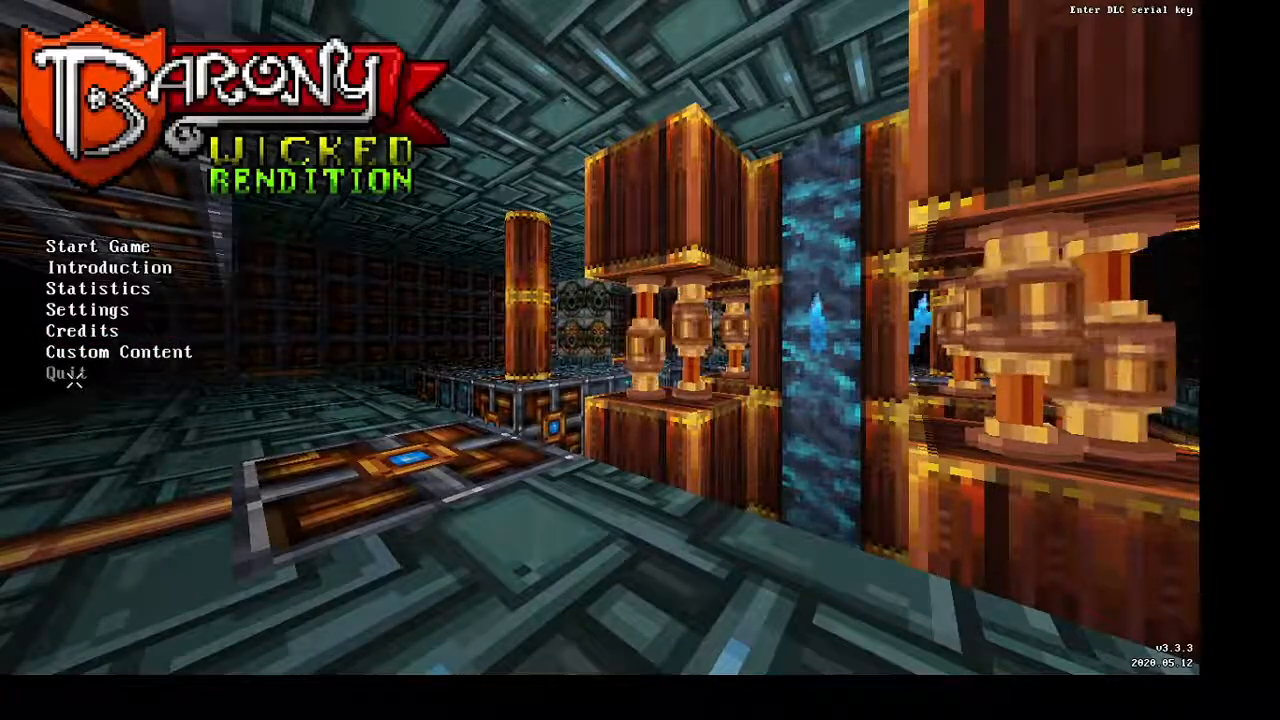
Quit Barony, confirming Yes, leaving the Notepad note on screen
click(66, 373)
click(510, 360)
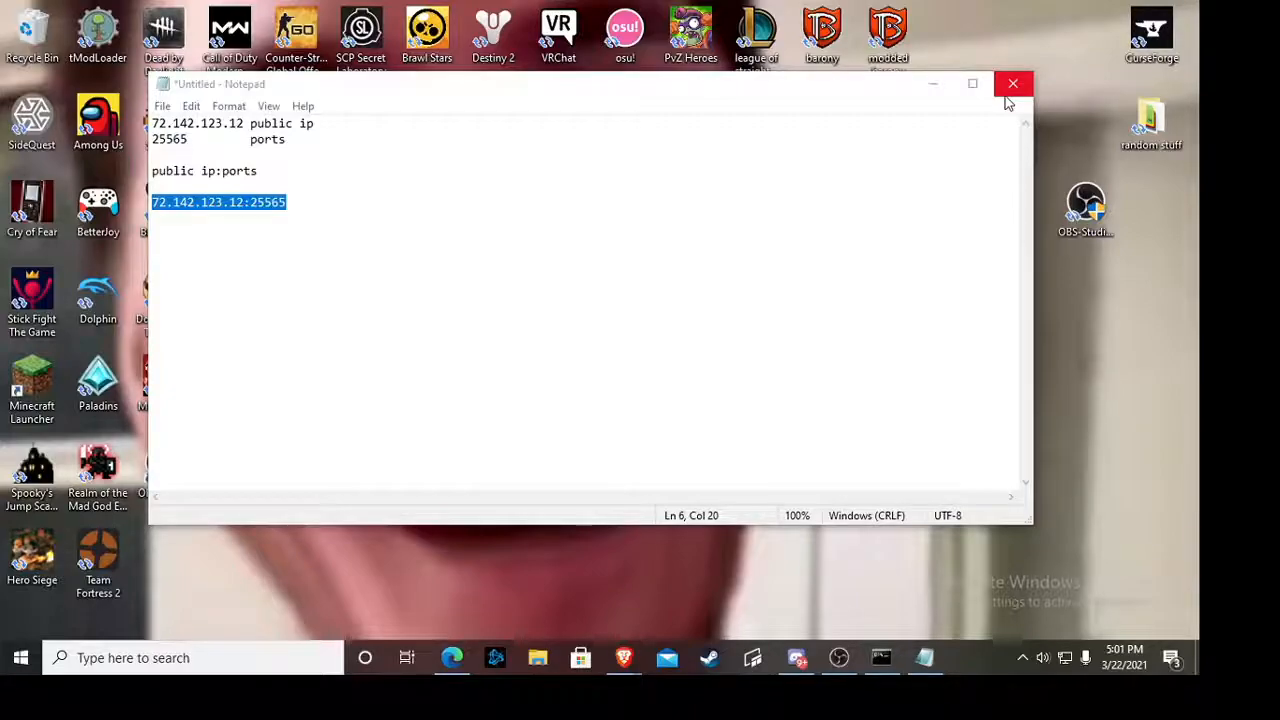
Close the Notepad note without saving it
click(1013, 83)
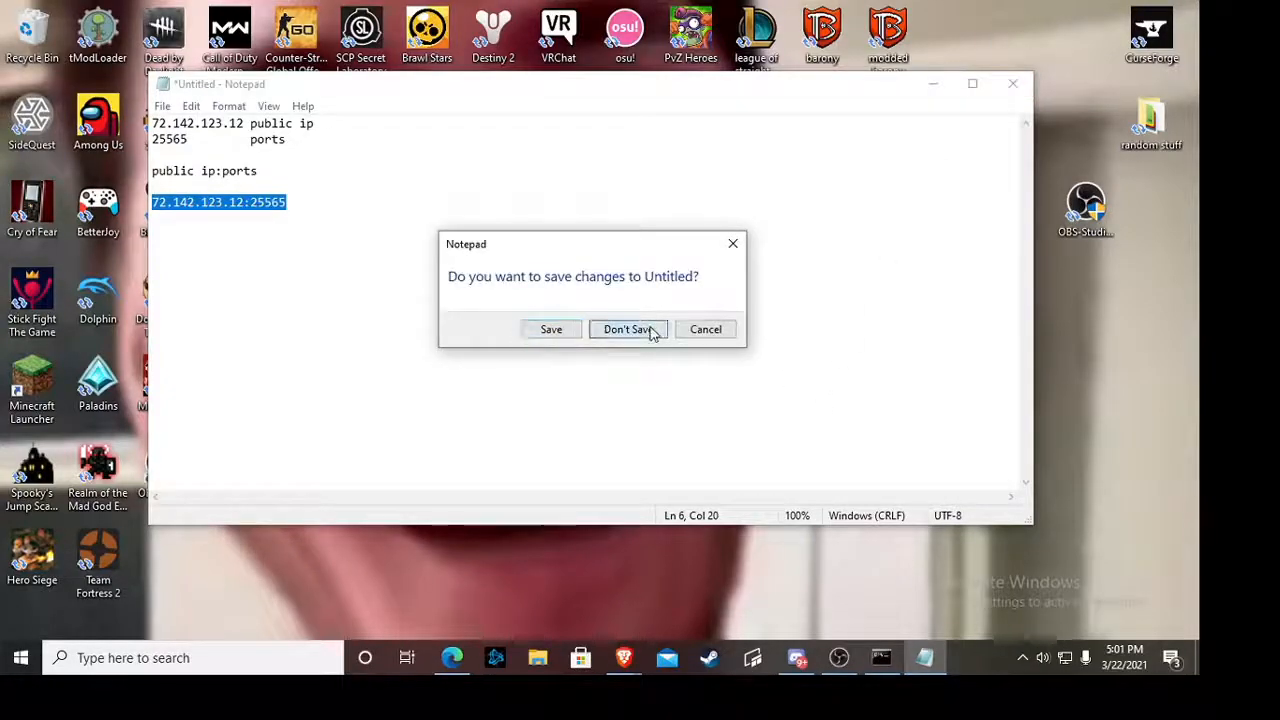
click(628, 329)
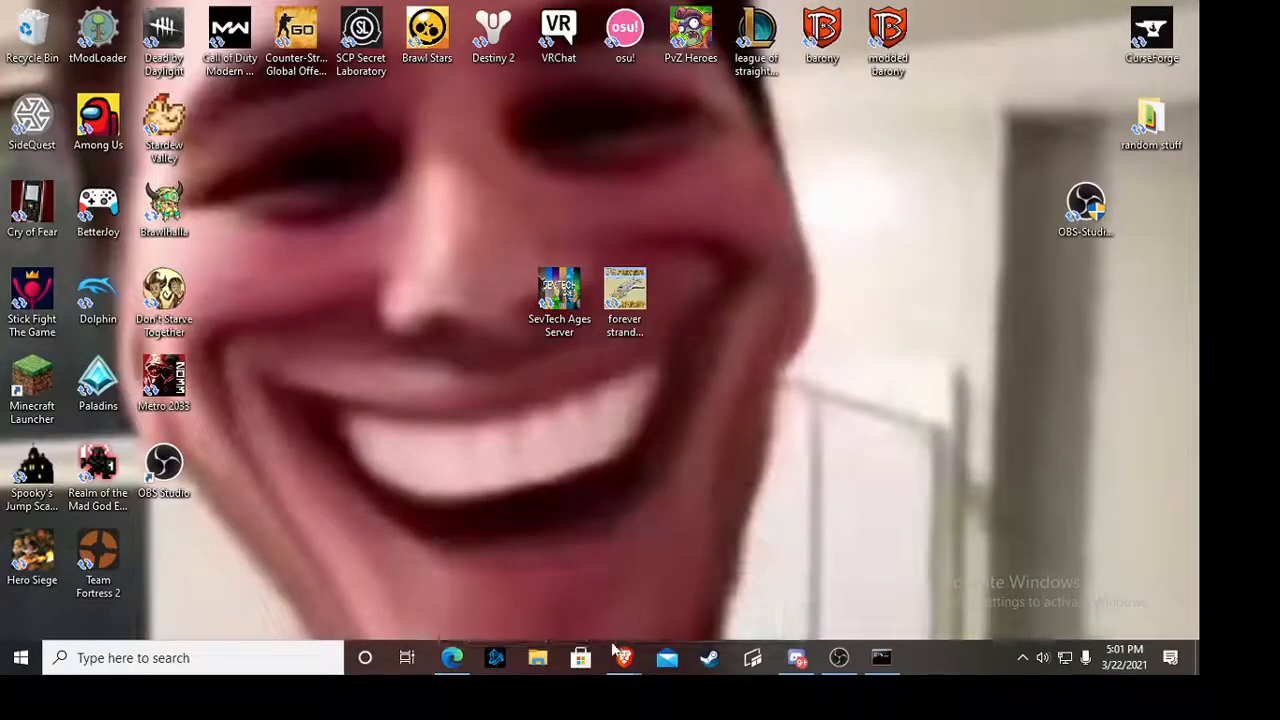
mouse_move(624, 657)
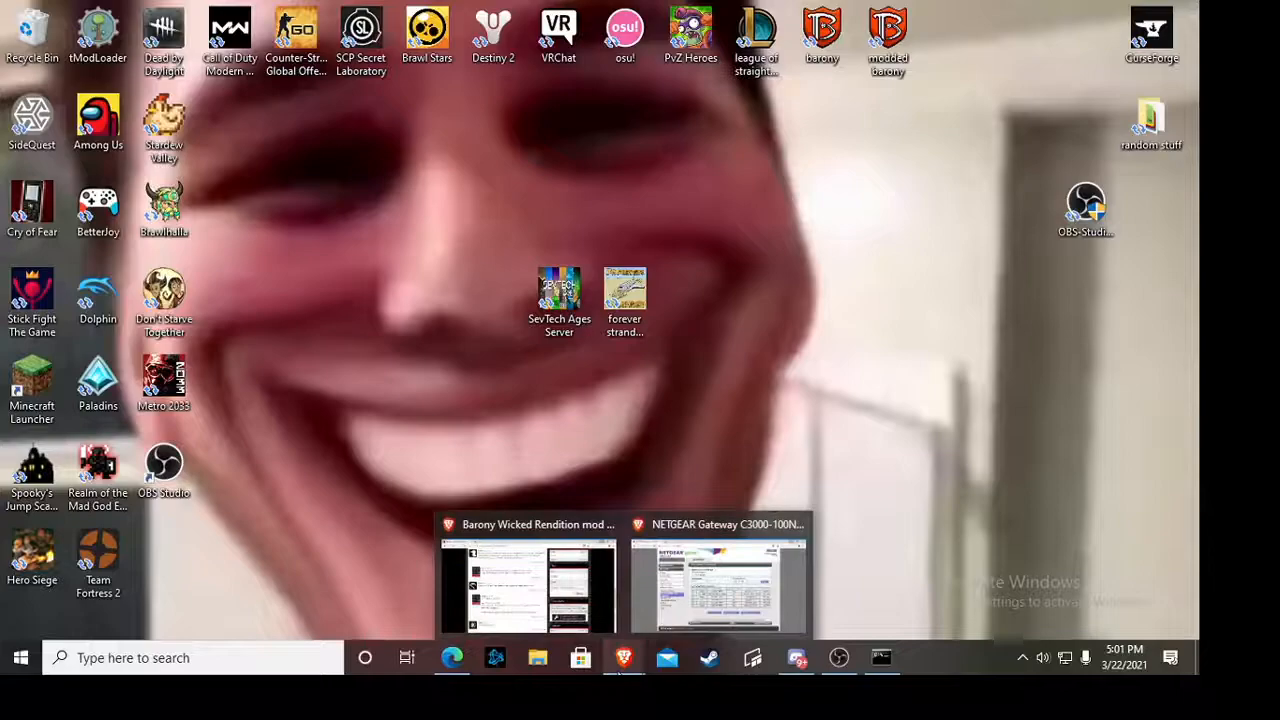
Review the router's six-rule forwarding table, minimize it, and bring up the Barony Wicked Rendition mod page
click(717, 585)
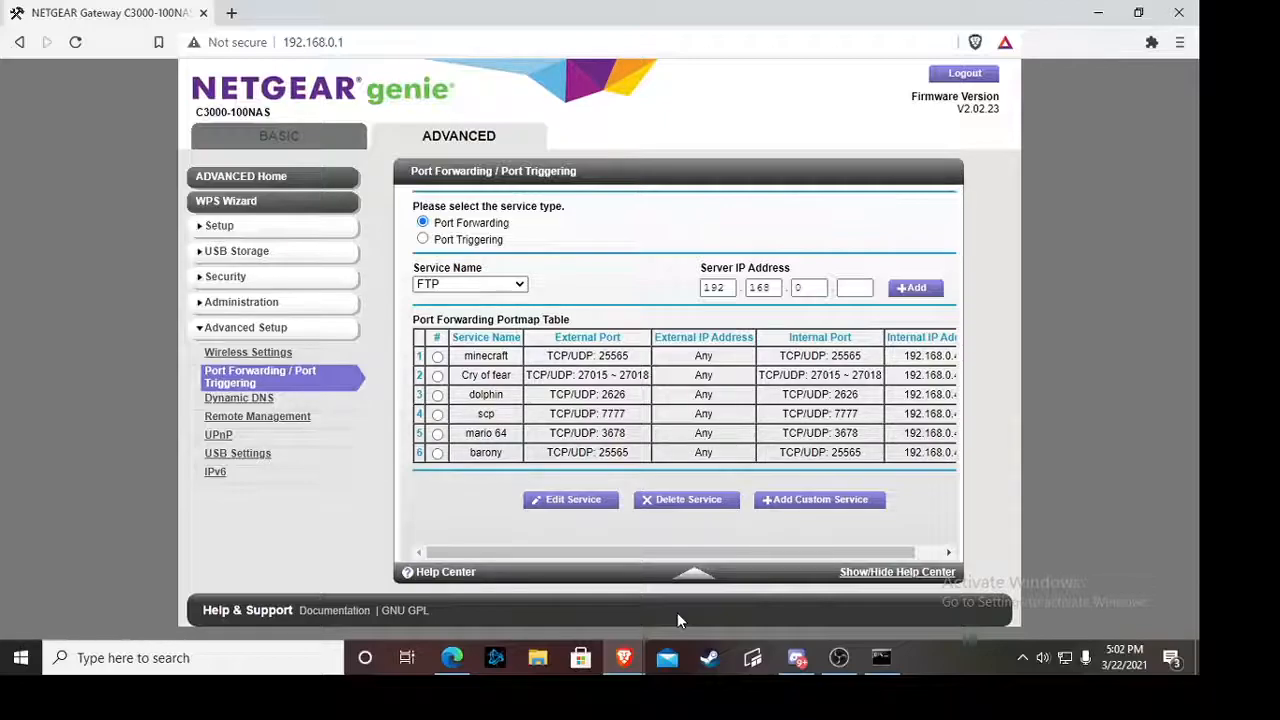
click(1097, 14)
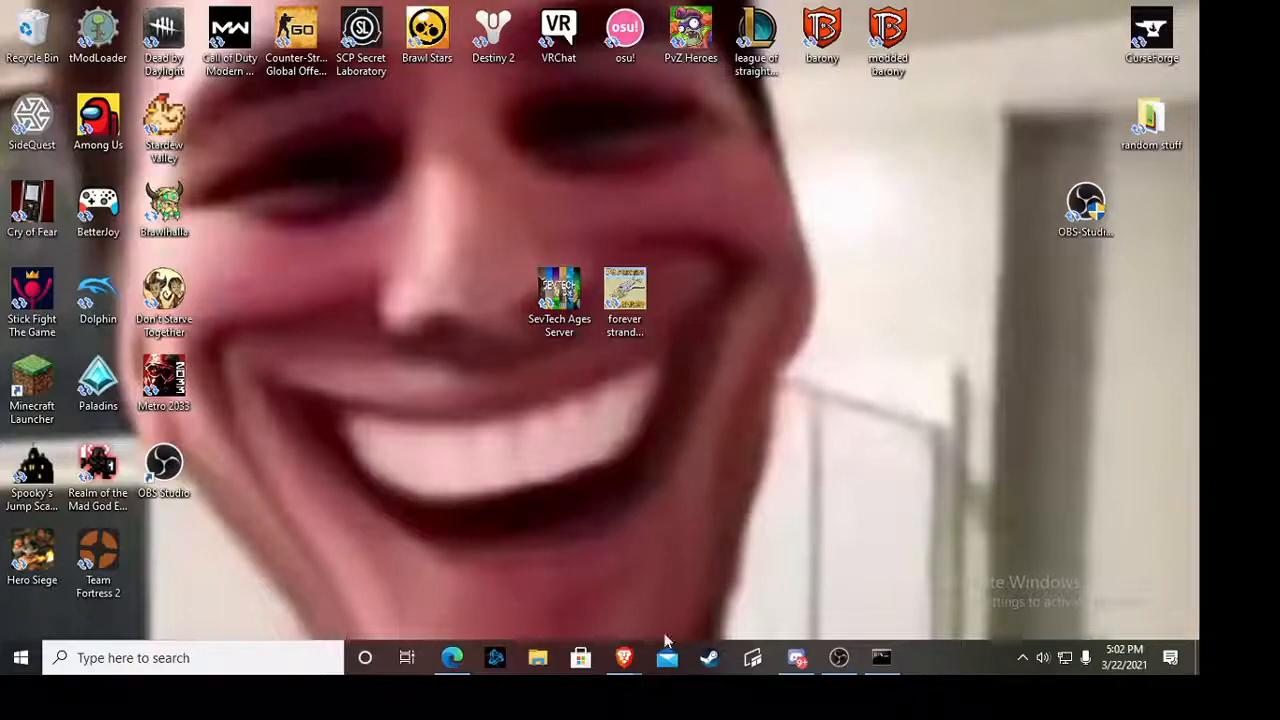
mouse_move(623, 657)
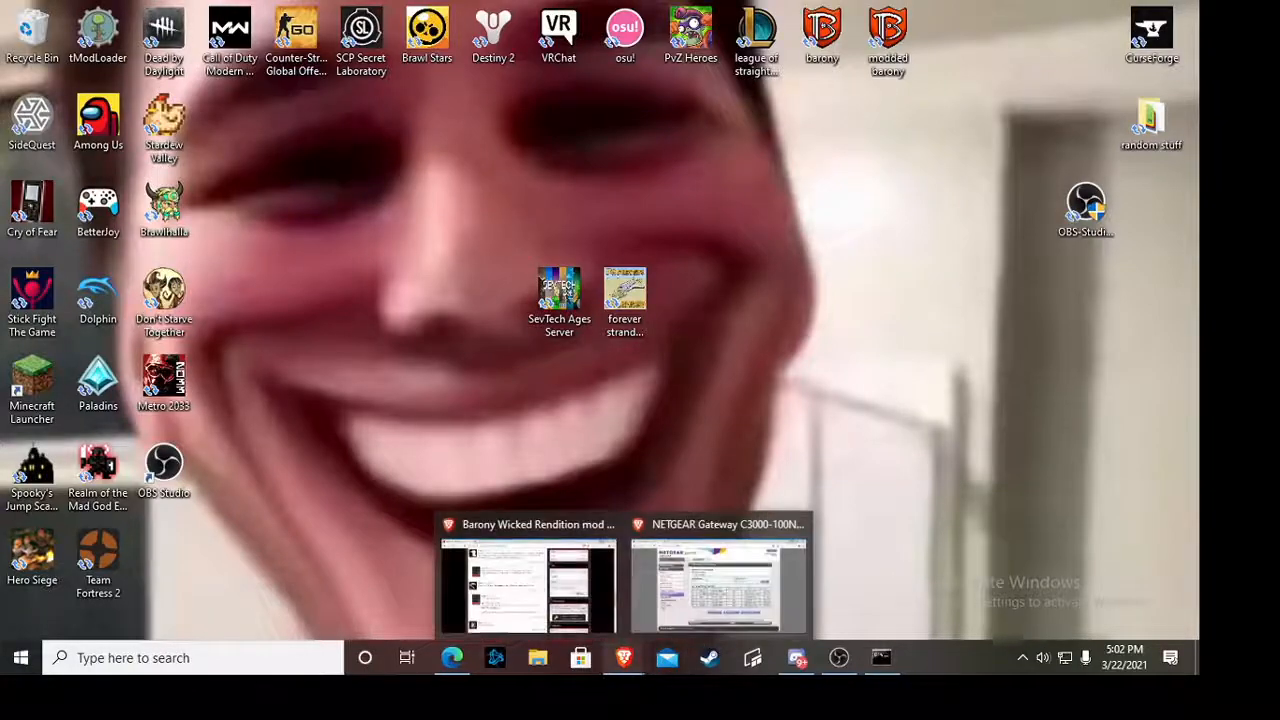
click(528, 588)
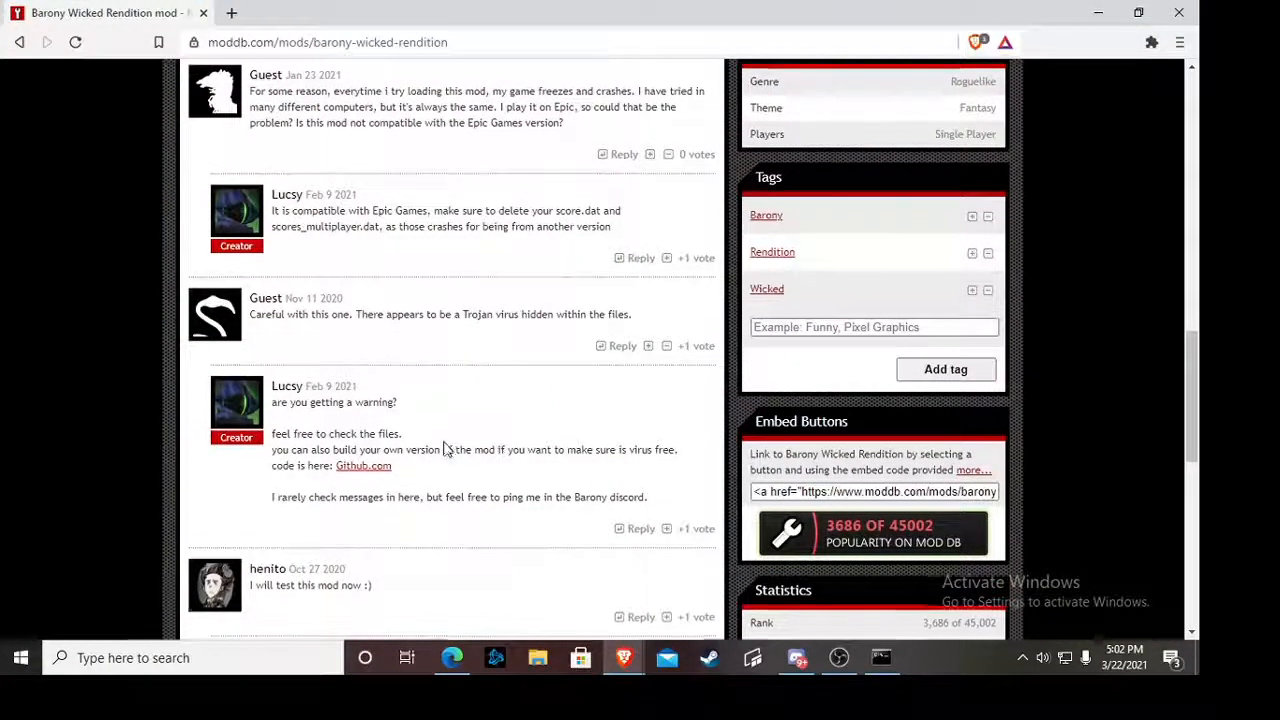
scroll(447, 449, down, 3)
scroll(420, 404, up, 5)
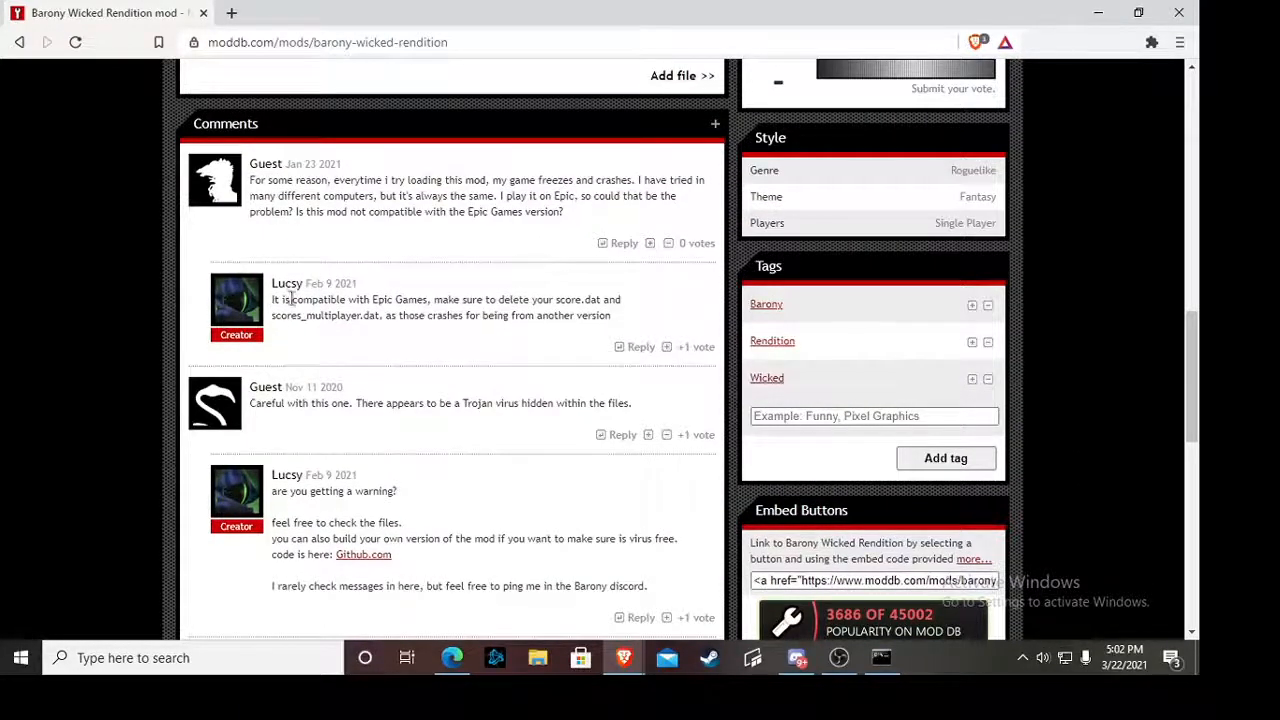
scroll(435, 303, up, 4)
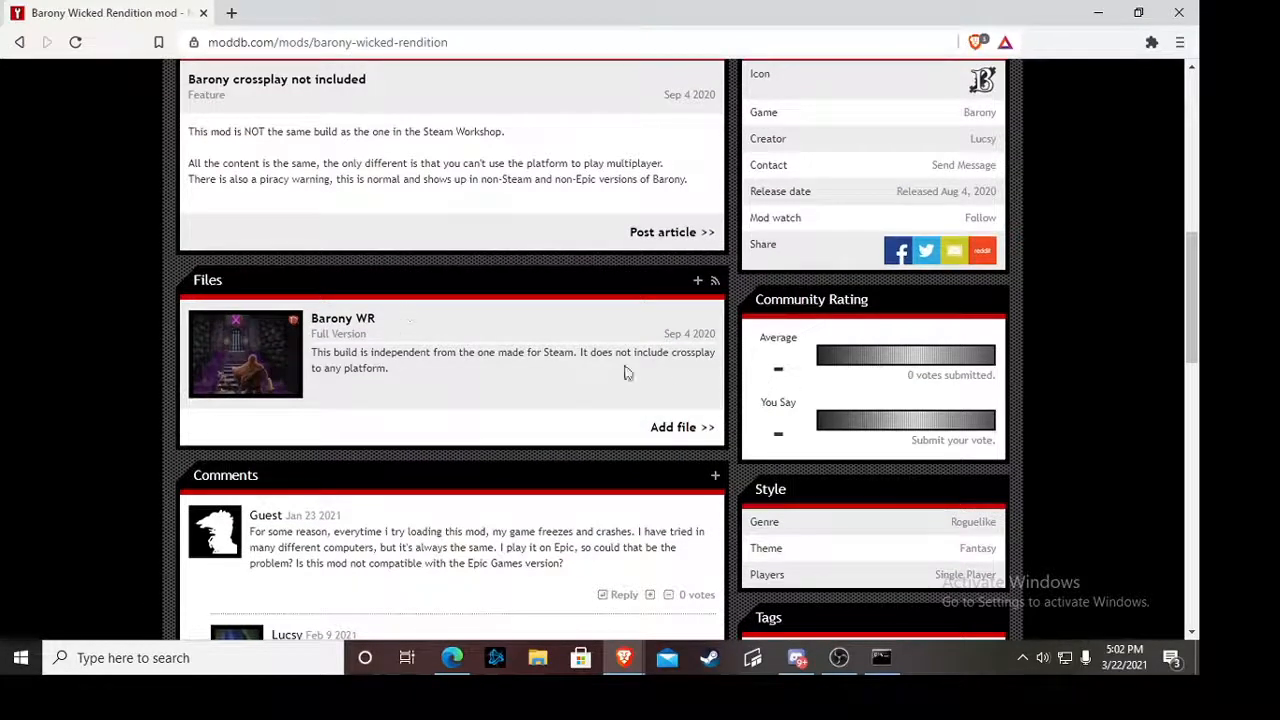
scroll(466, 350, up, 1)
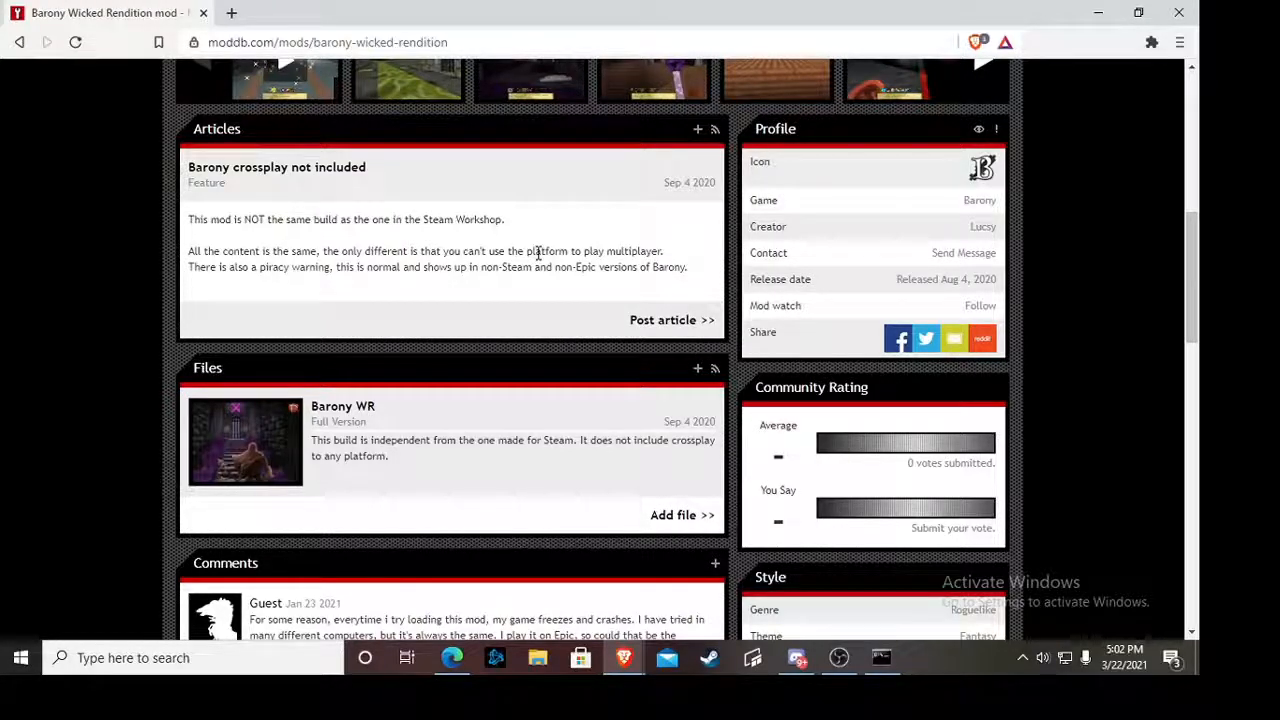
scroll(537, 252, down, 3)
scroll(537, 252, down, 3)
scroll(520, 258, down, 3)
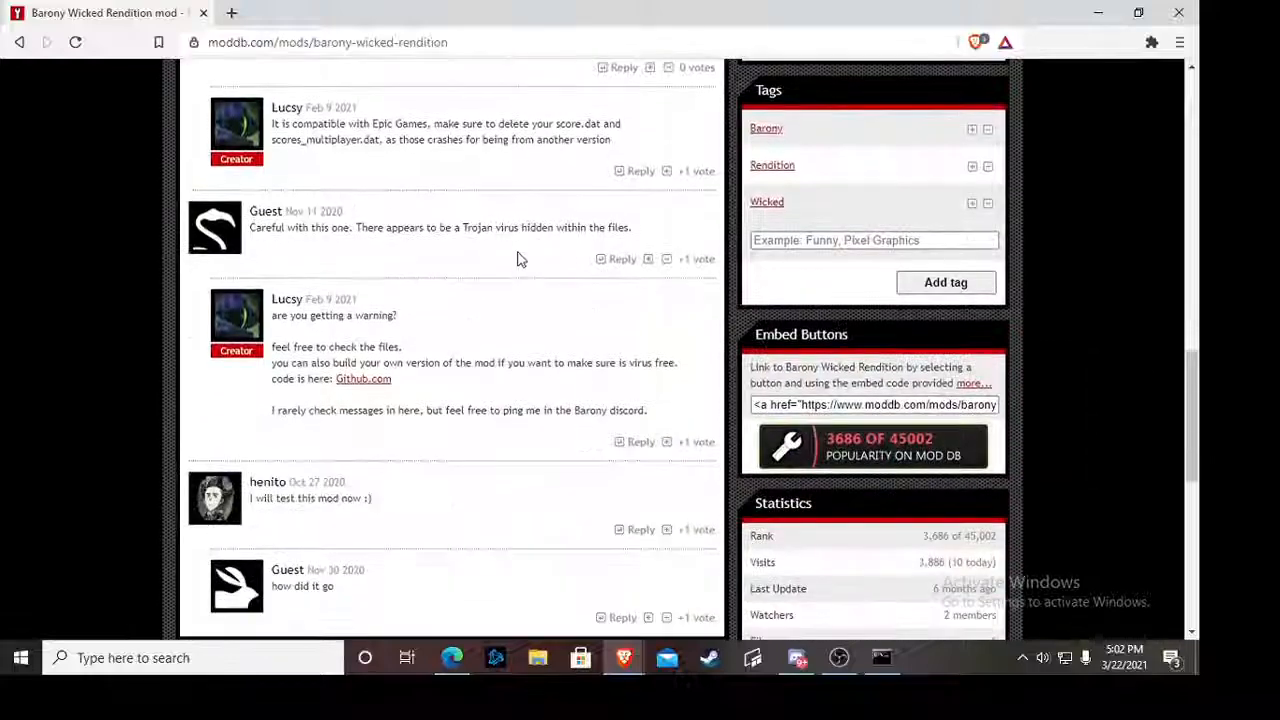
Minimize the ModDB Barony Wicked Rendition page to the desktop
click(1098, 12)
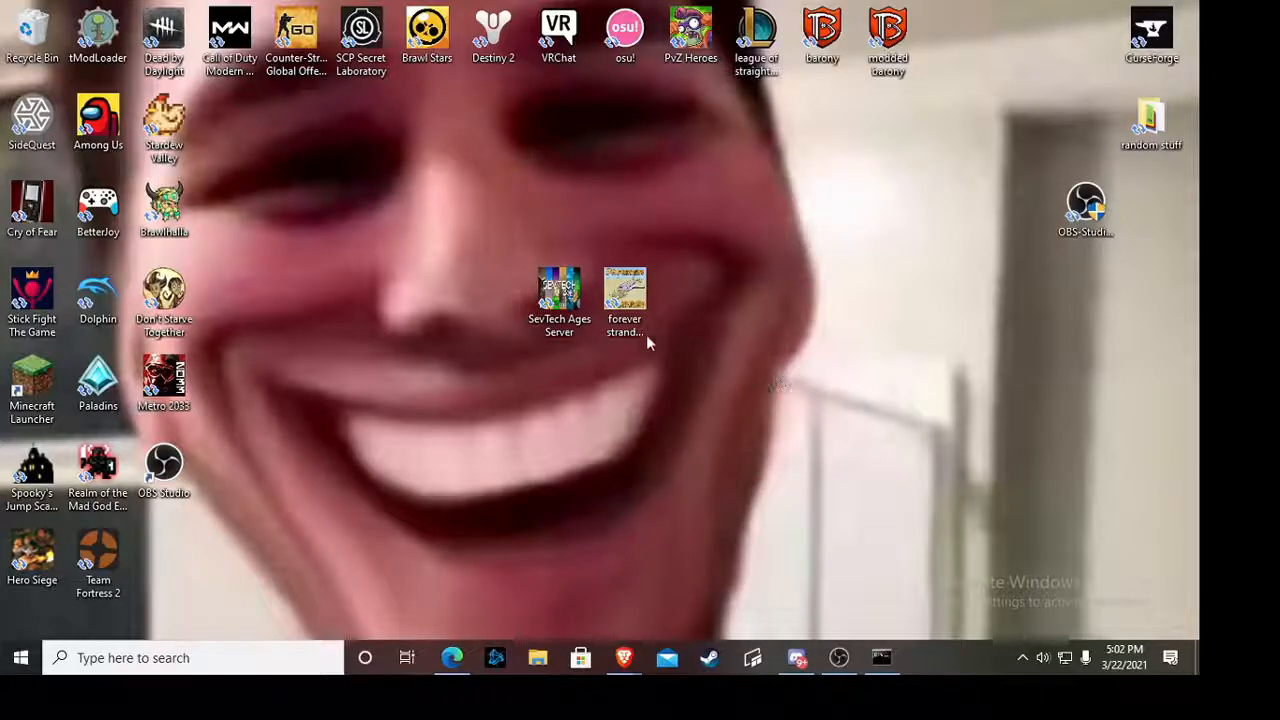
click(625, 300)
ctrl+click(560, 300)
click(625, 300)
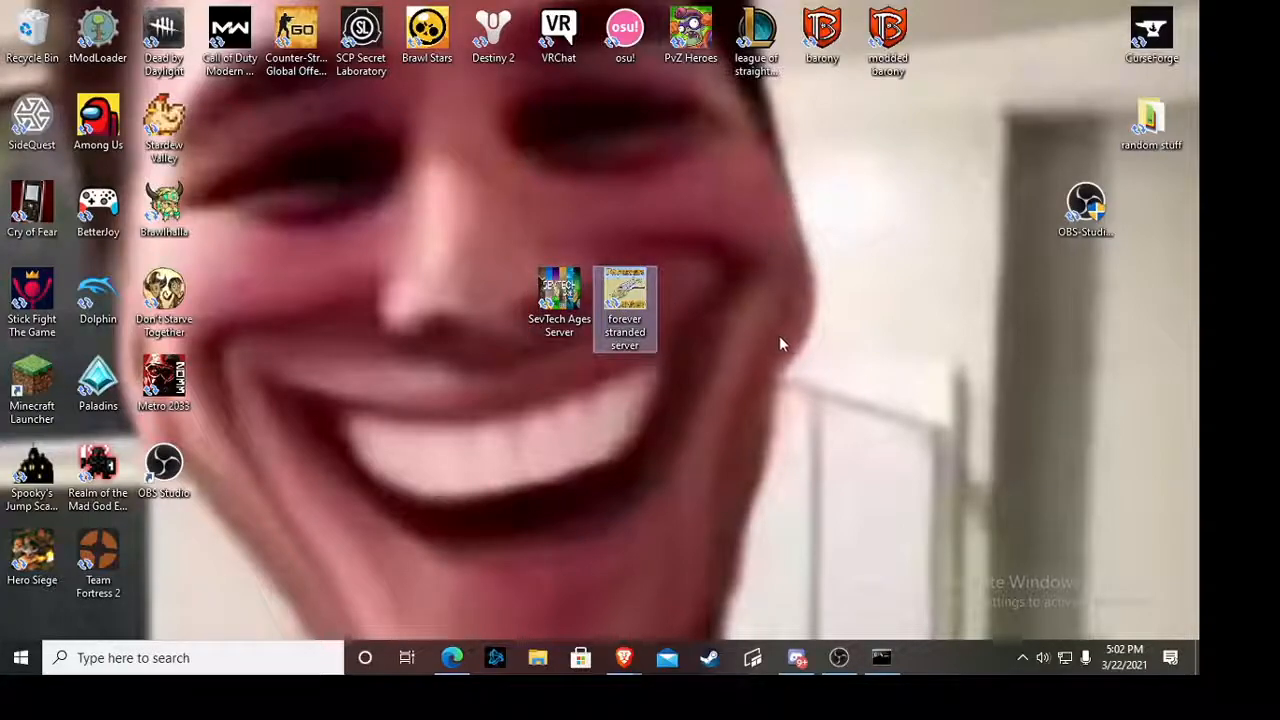
click(771, 361)
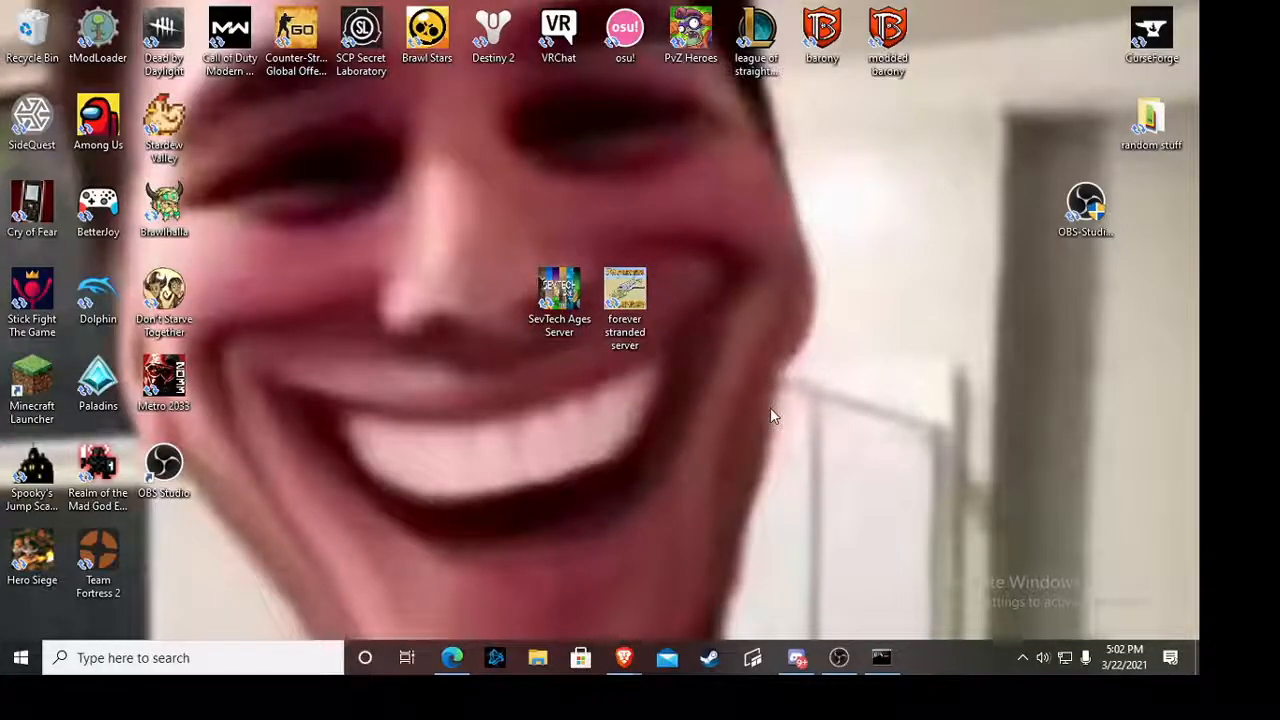